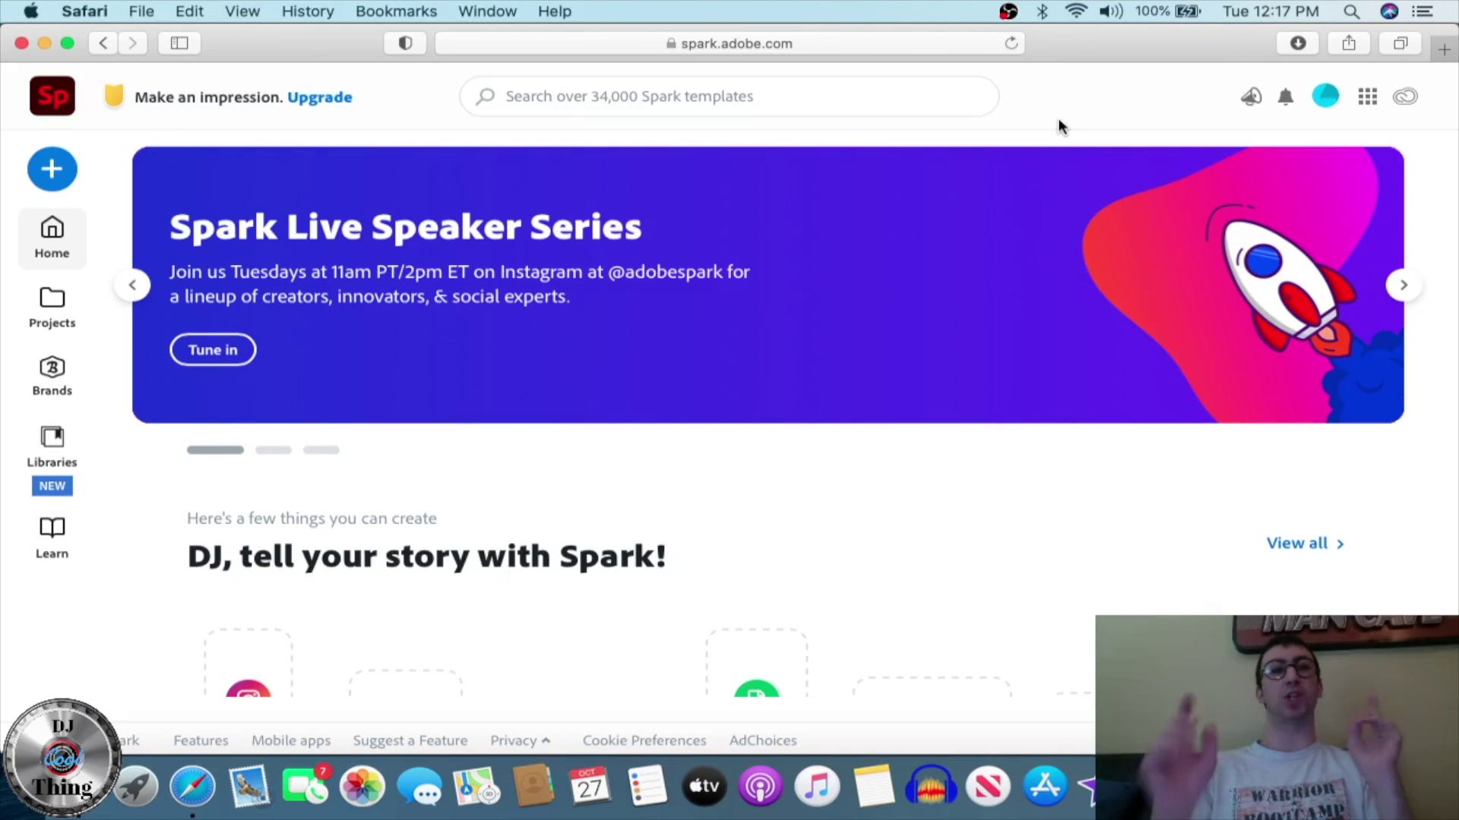
- Open the Orange Summer Ad project from Projects and select its Adobe Spark Review background image
scroll(967, 365, down, 5)
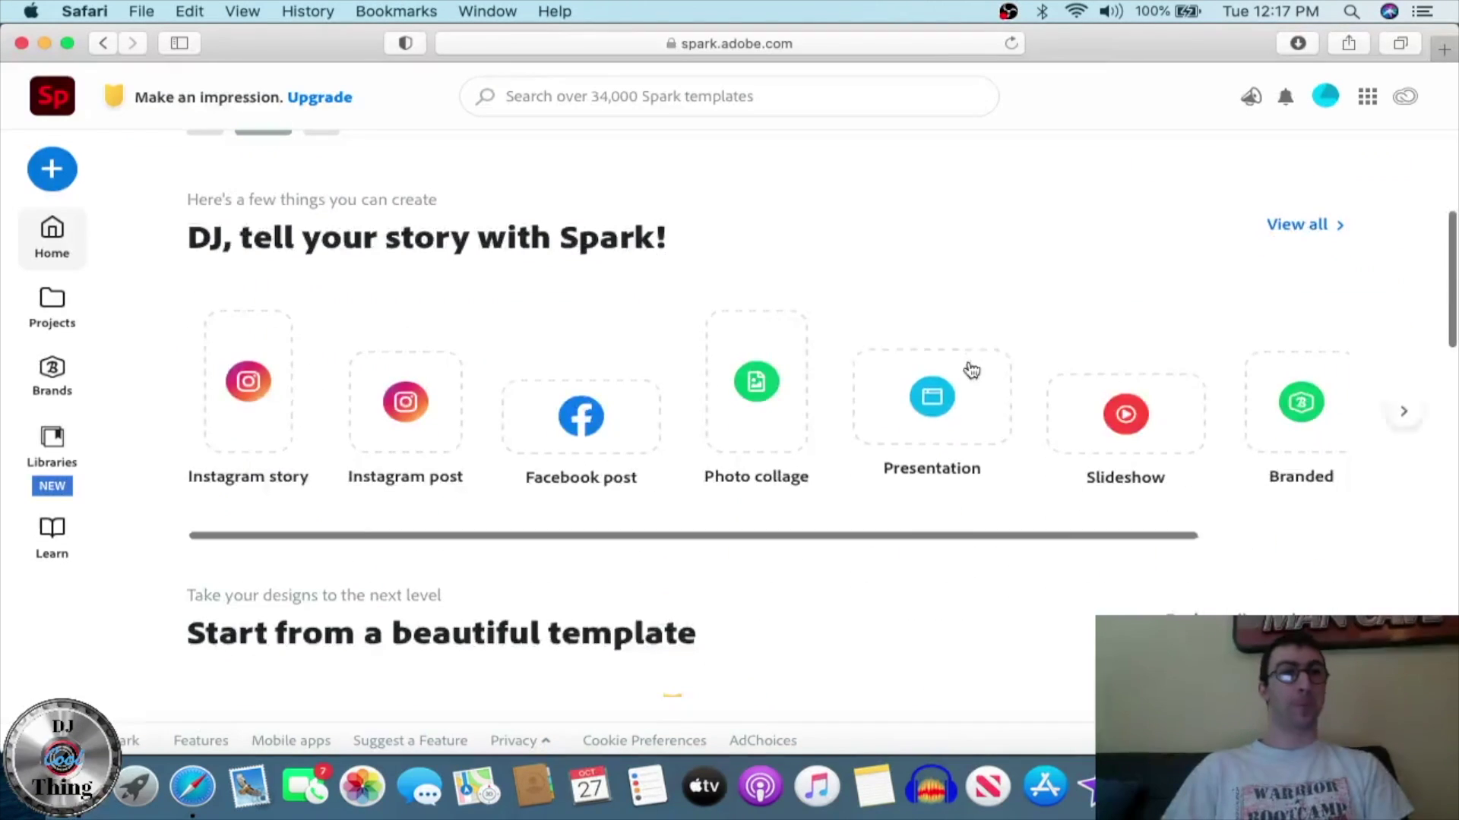
scroll(970, 366, up, 5)
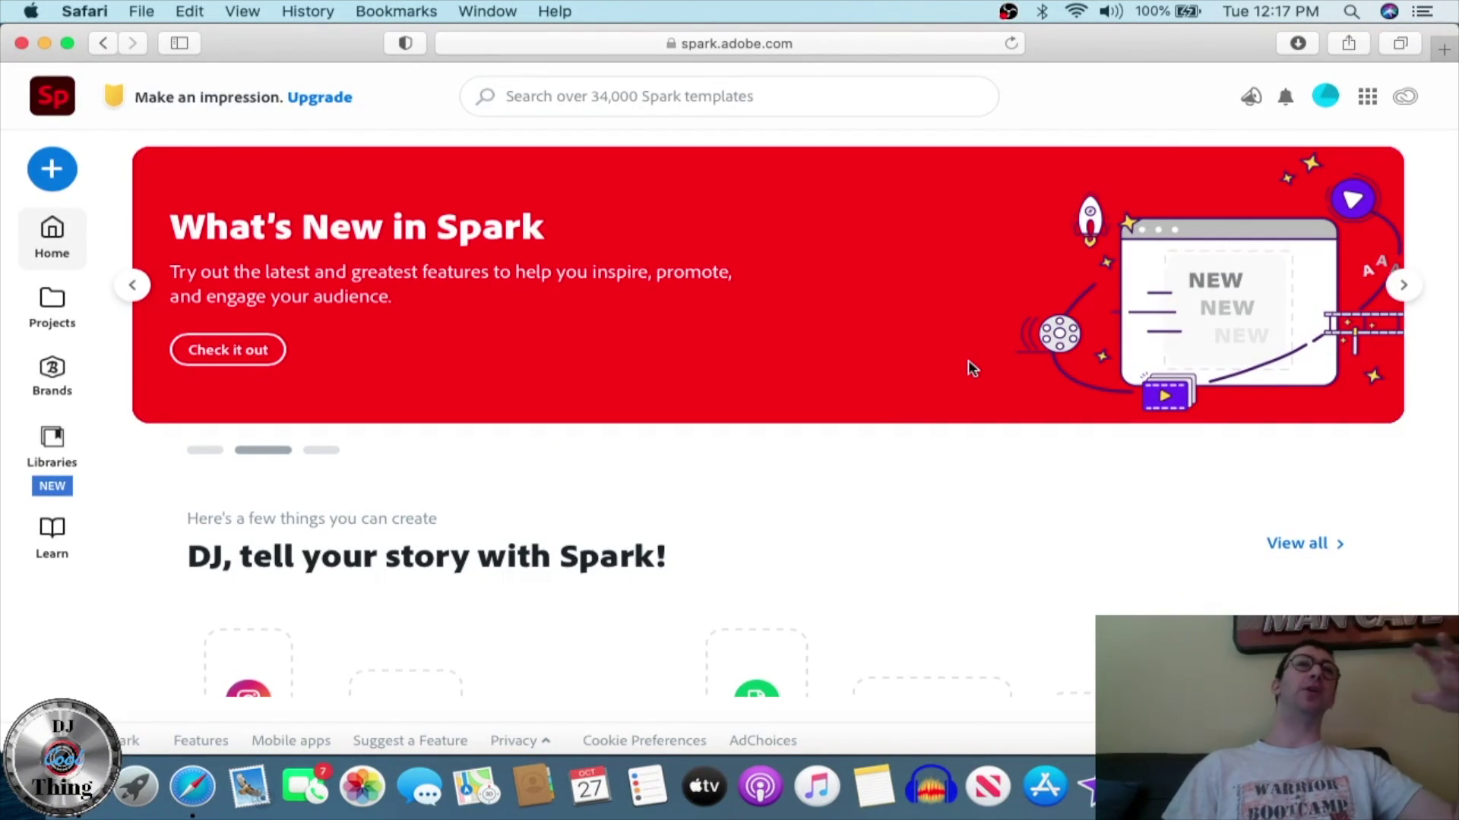
scroll(969, 367, down, 5)
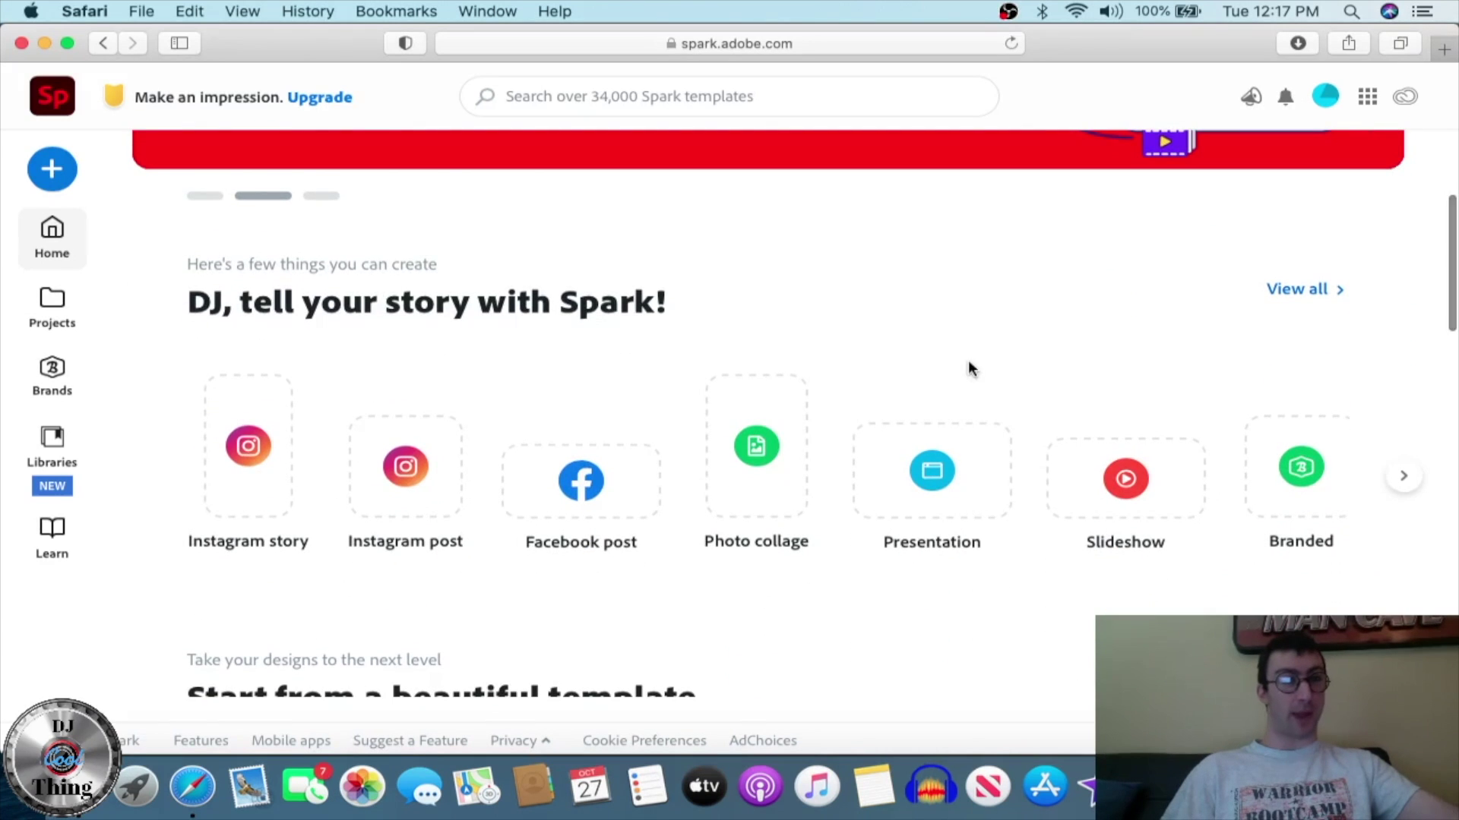
scroll(970, 367, up, 5)
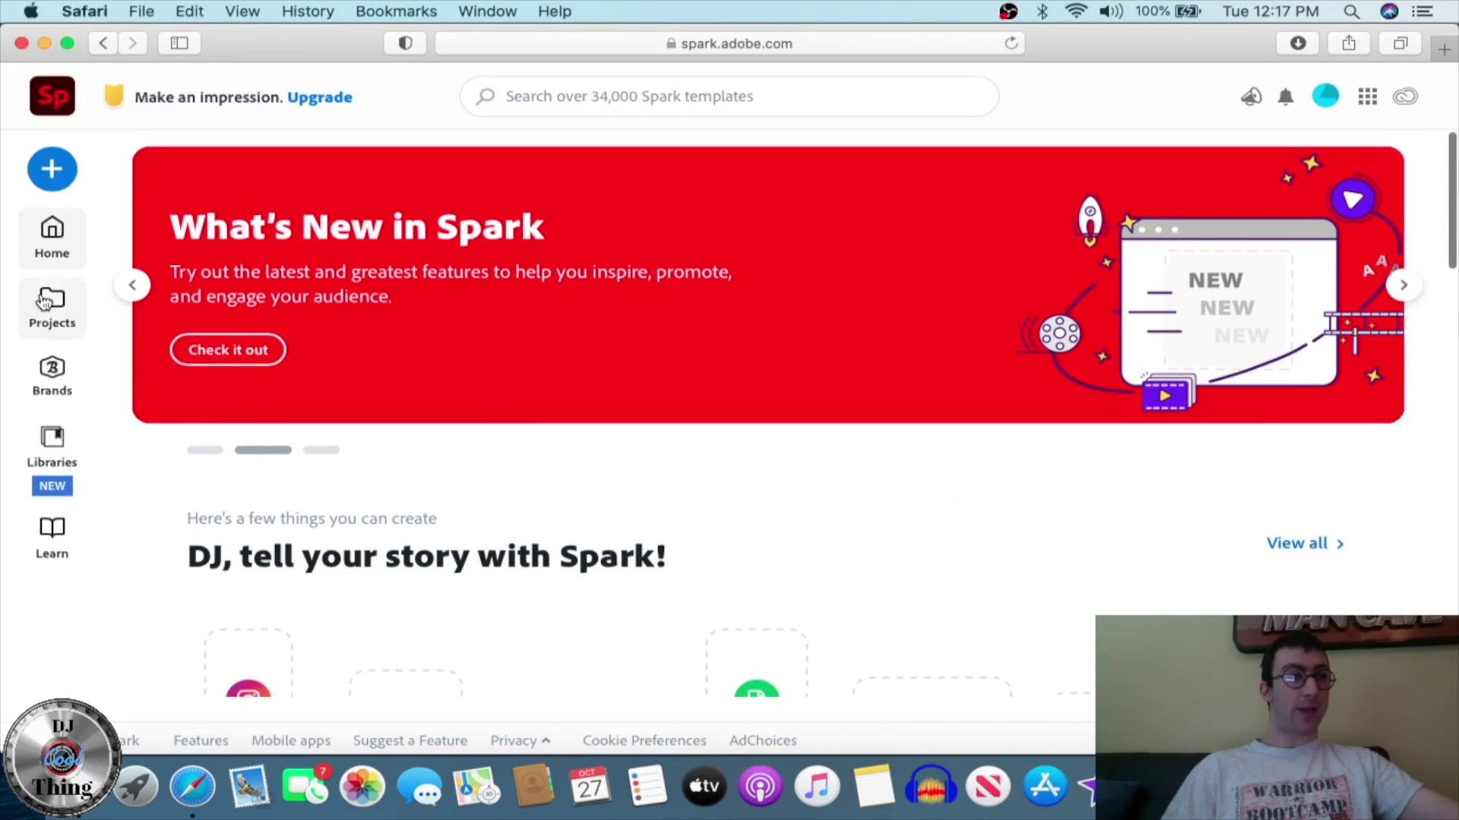
click(51, 290)
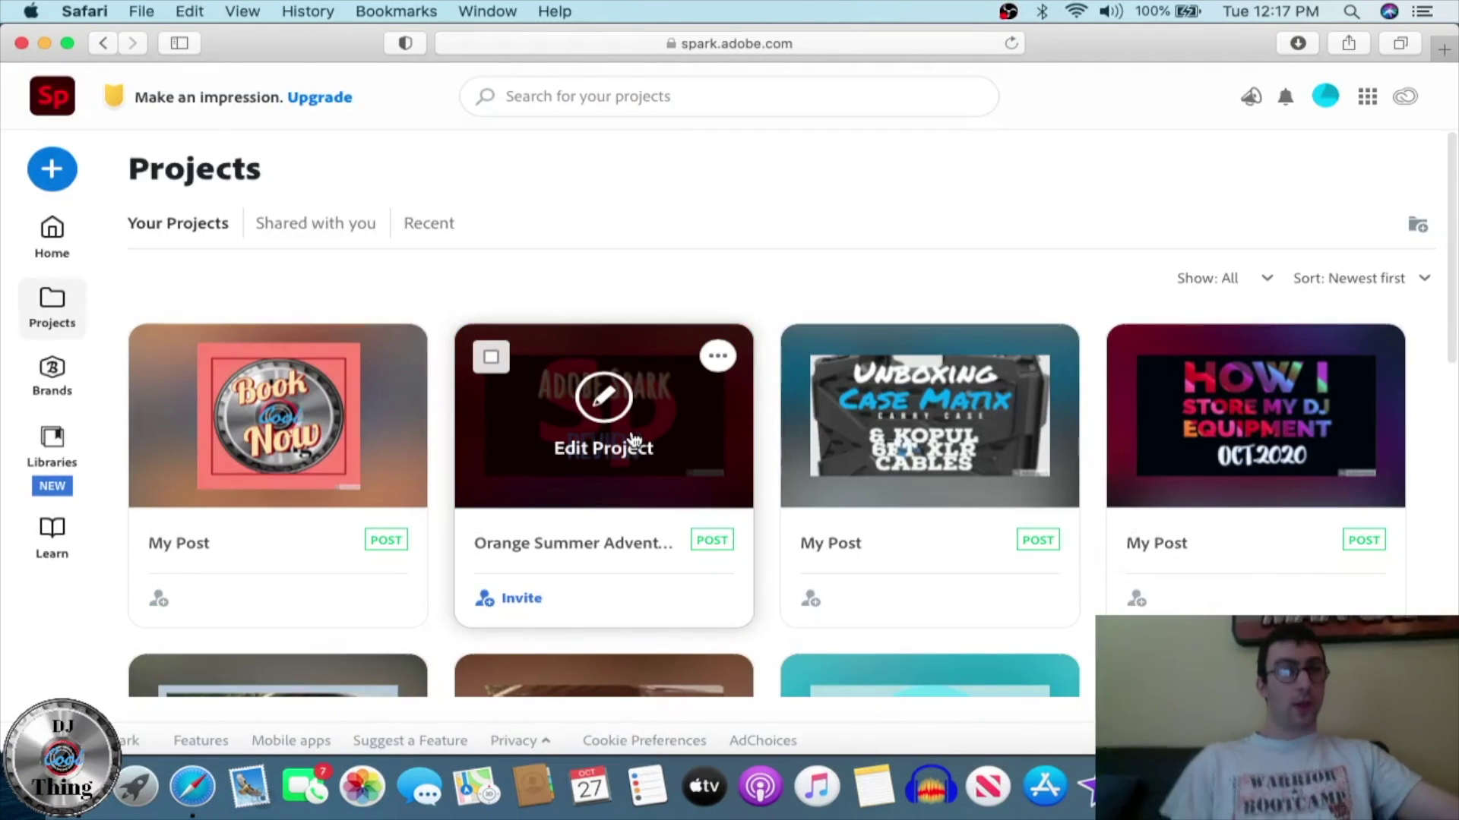
click(632, 434)
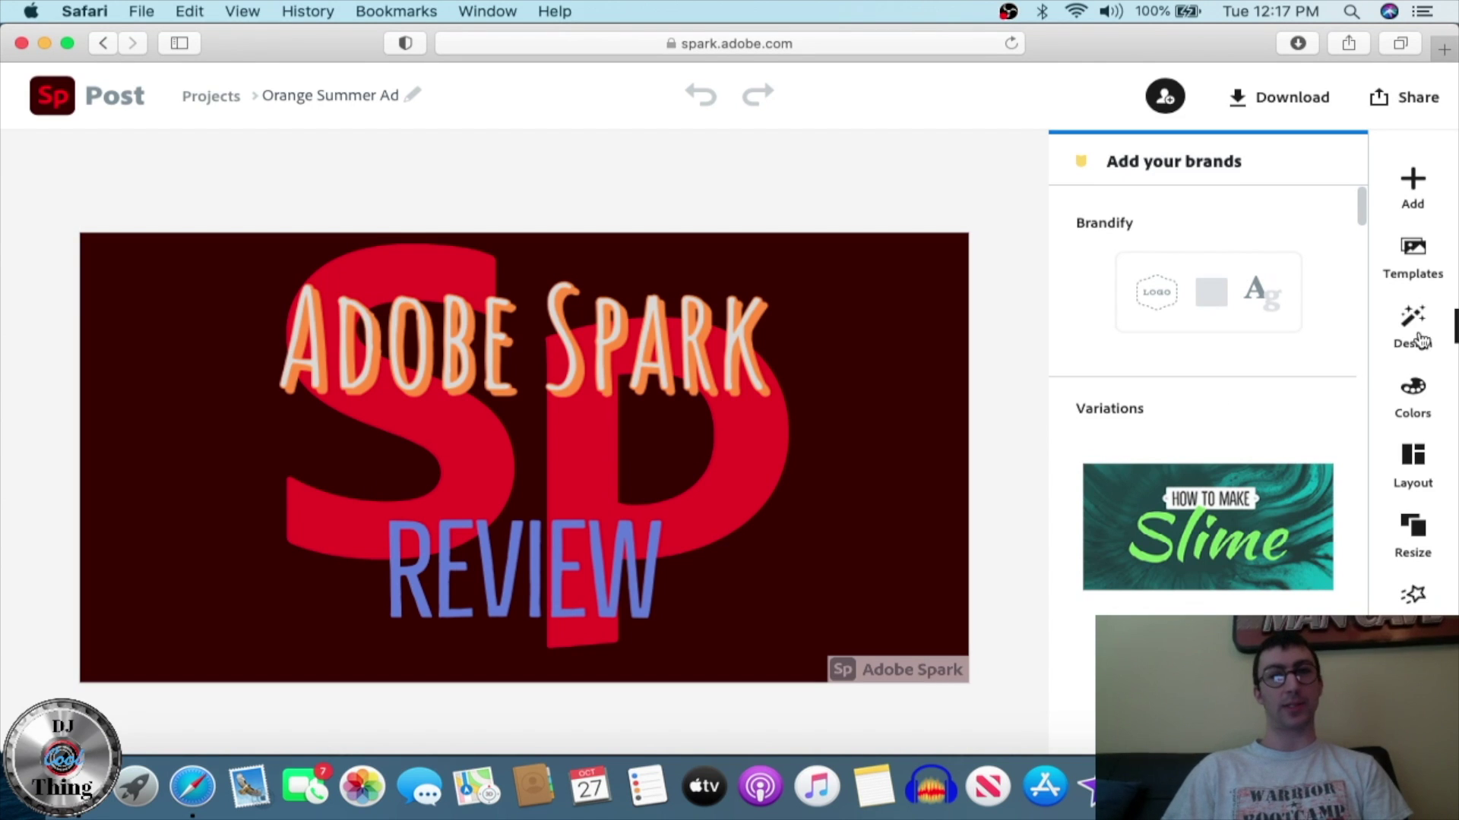
click(820, 478)
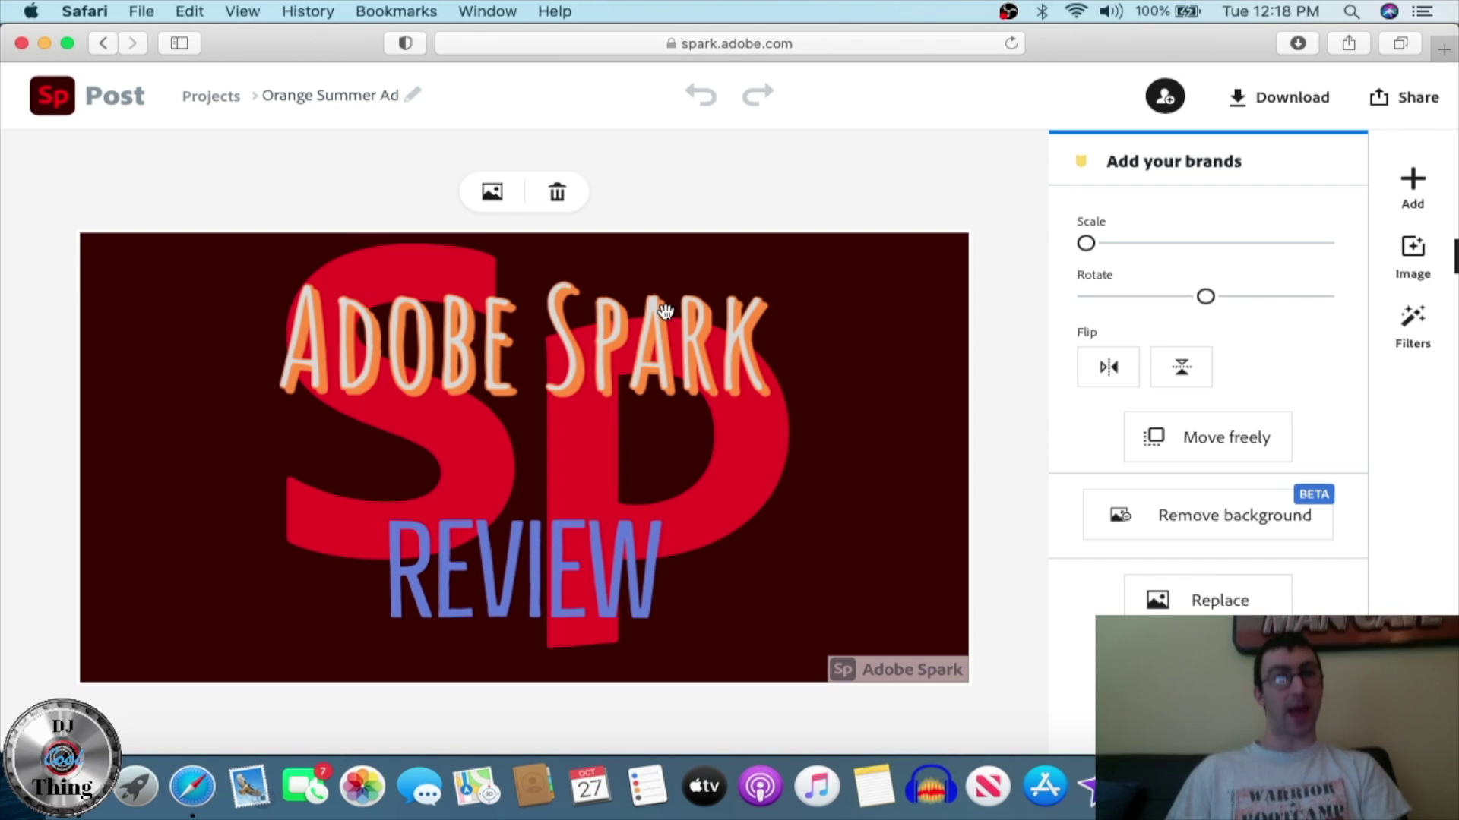
click(535, 348)
click(535, 349)
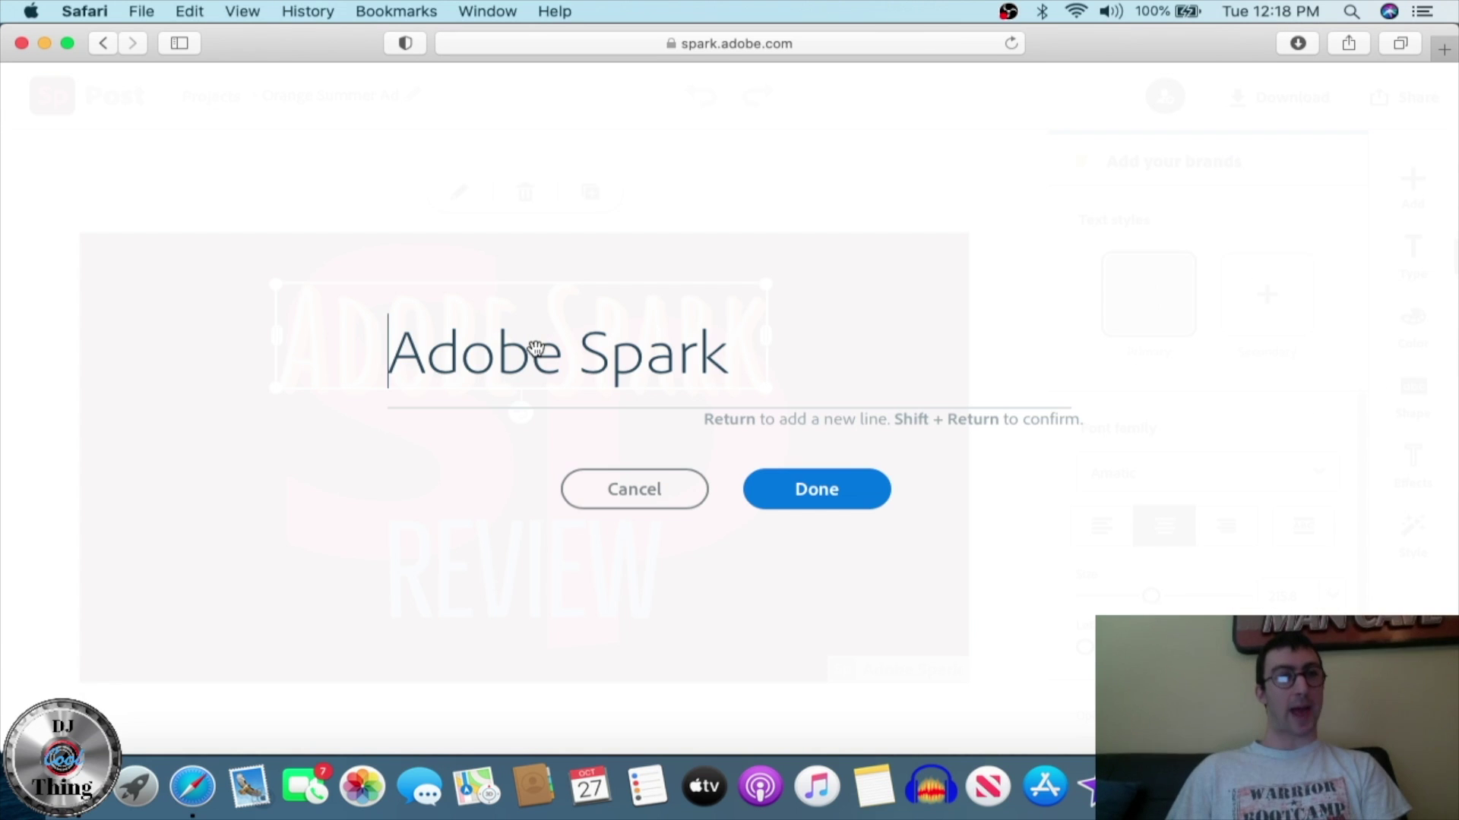
click(853, 500)
click(570, 574)
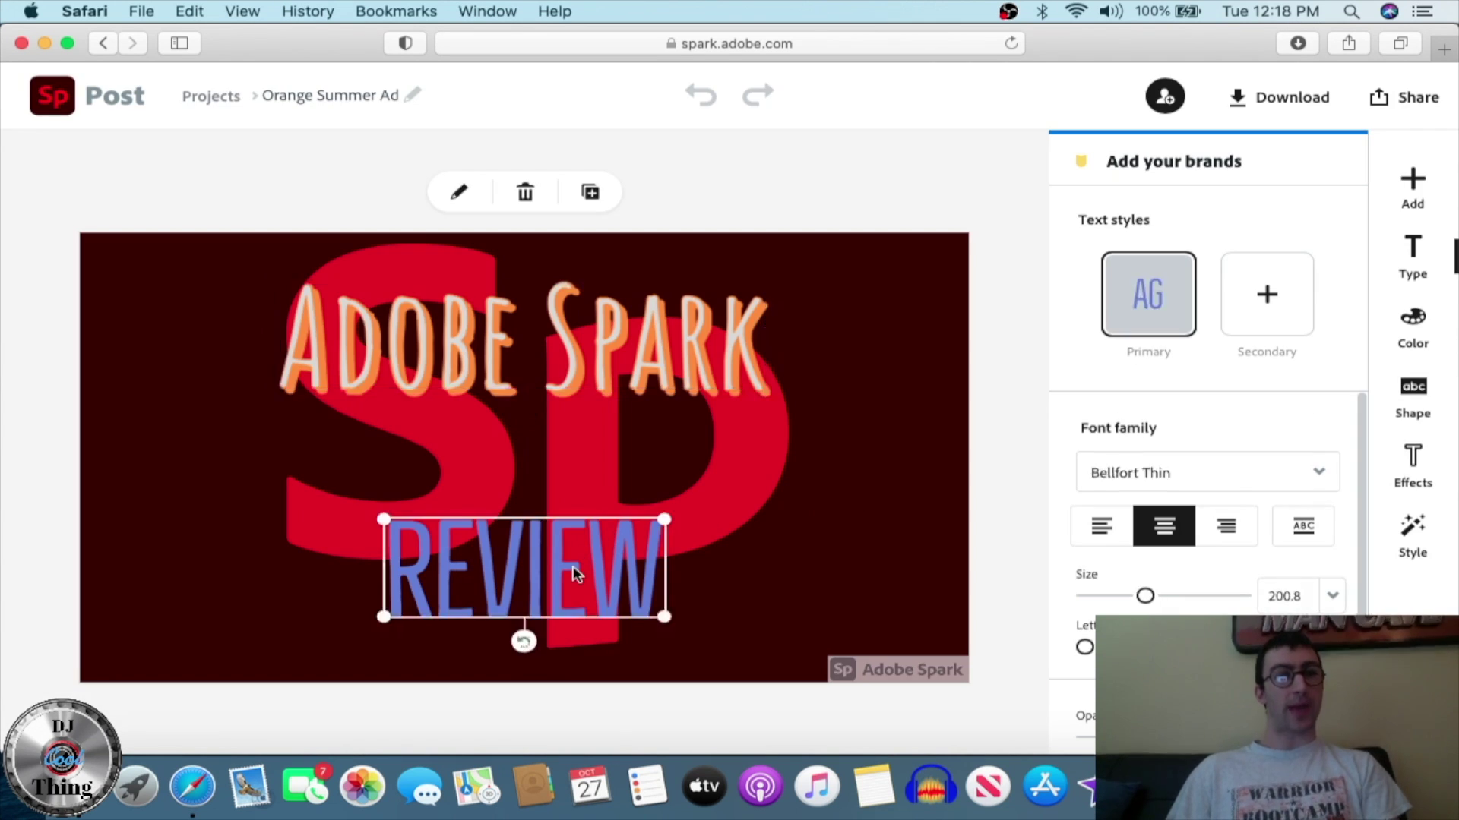
click(572, 575)
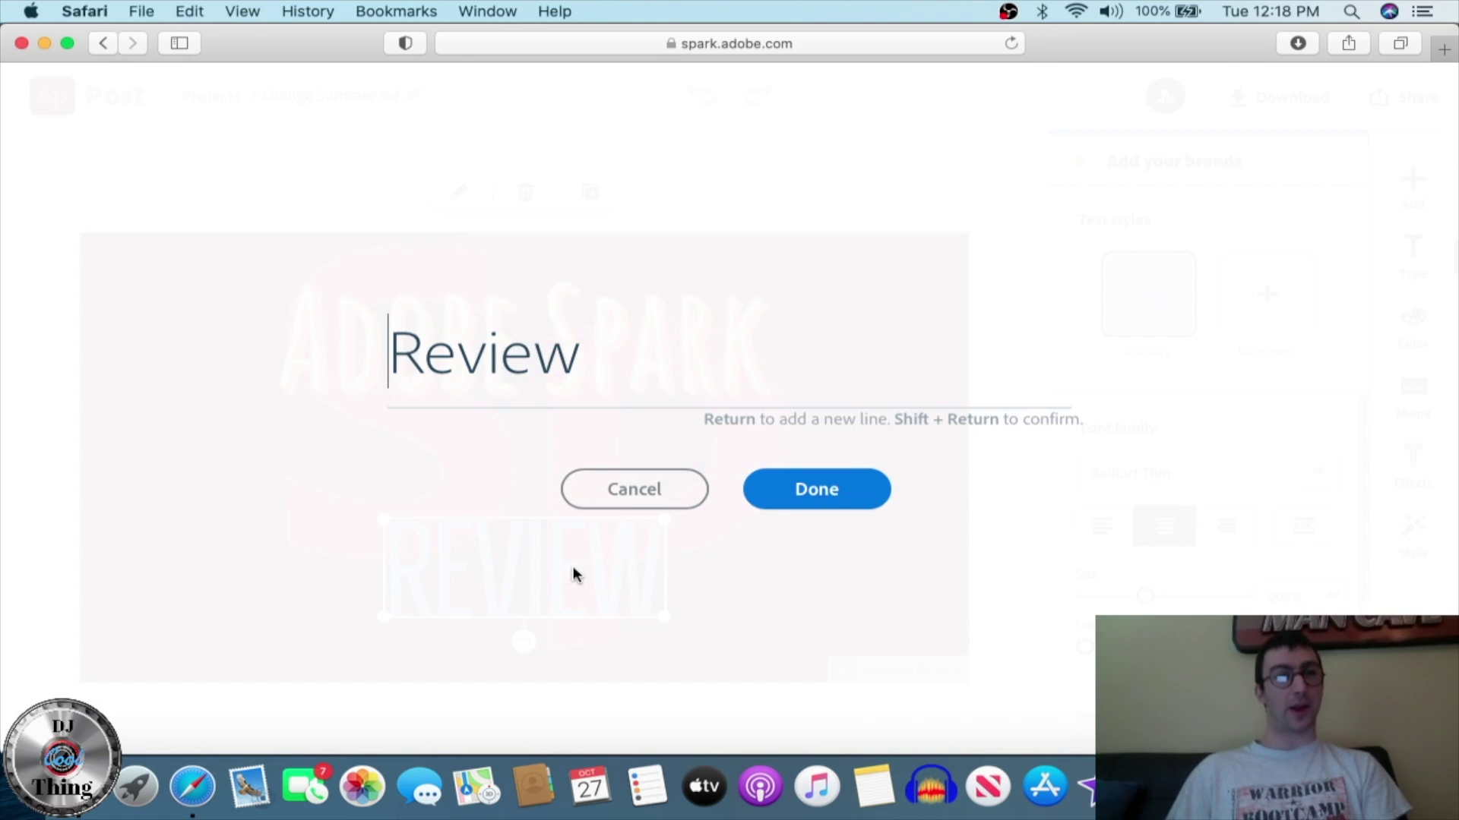
click(813, 491)
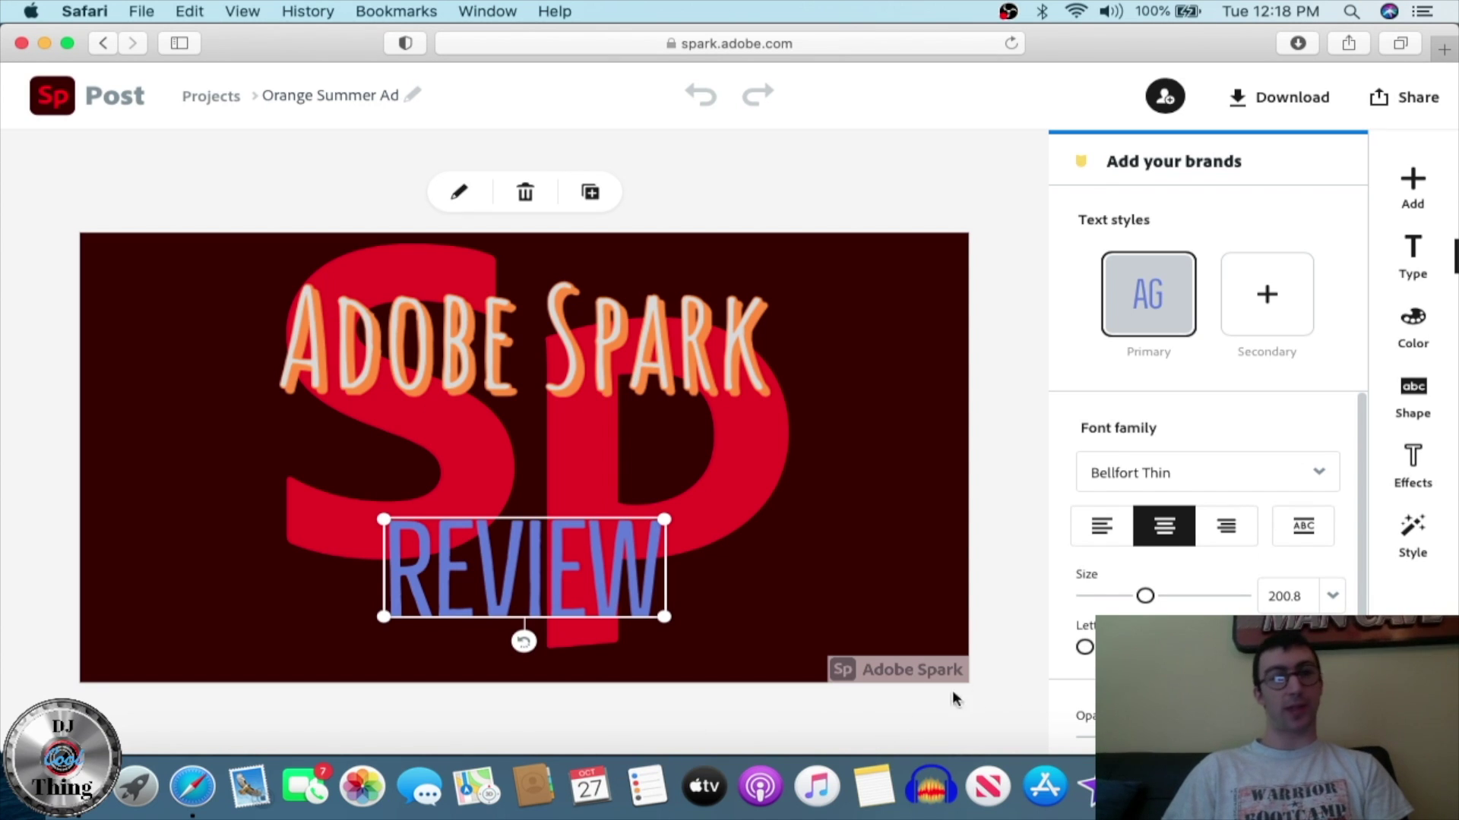
click(831, 600)
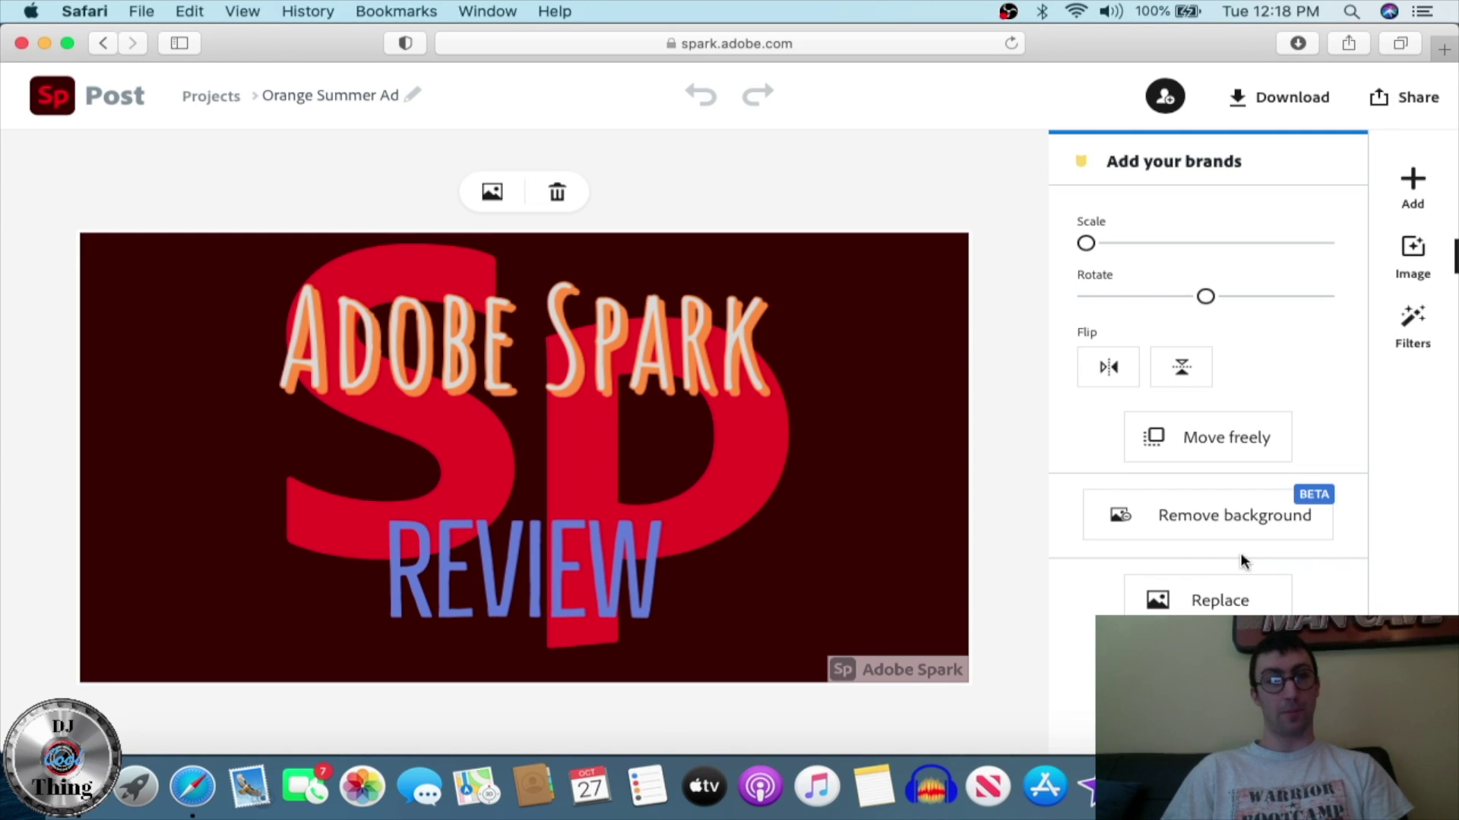
click(1412, 184)
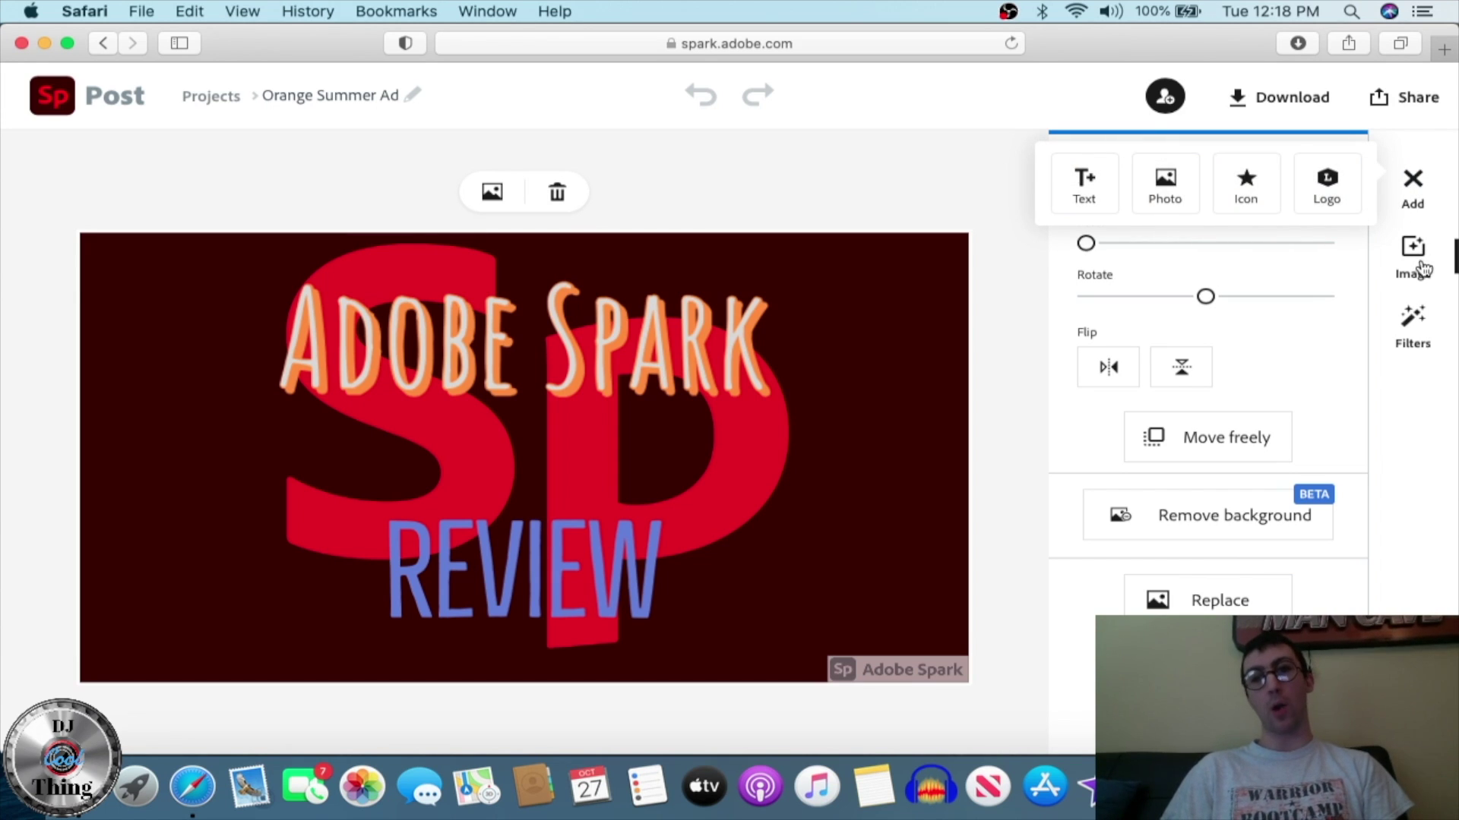
click(1343, 191)
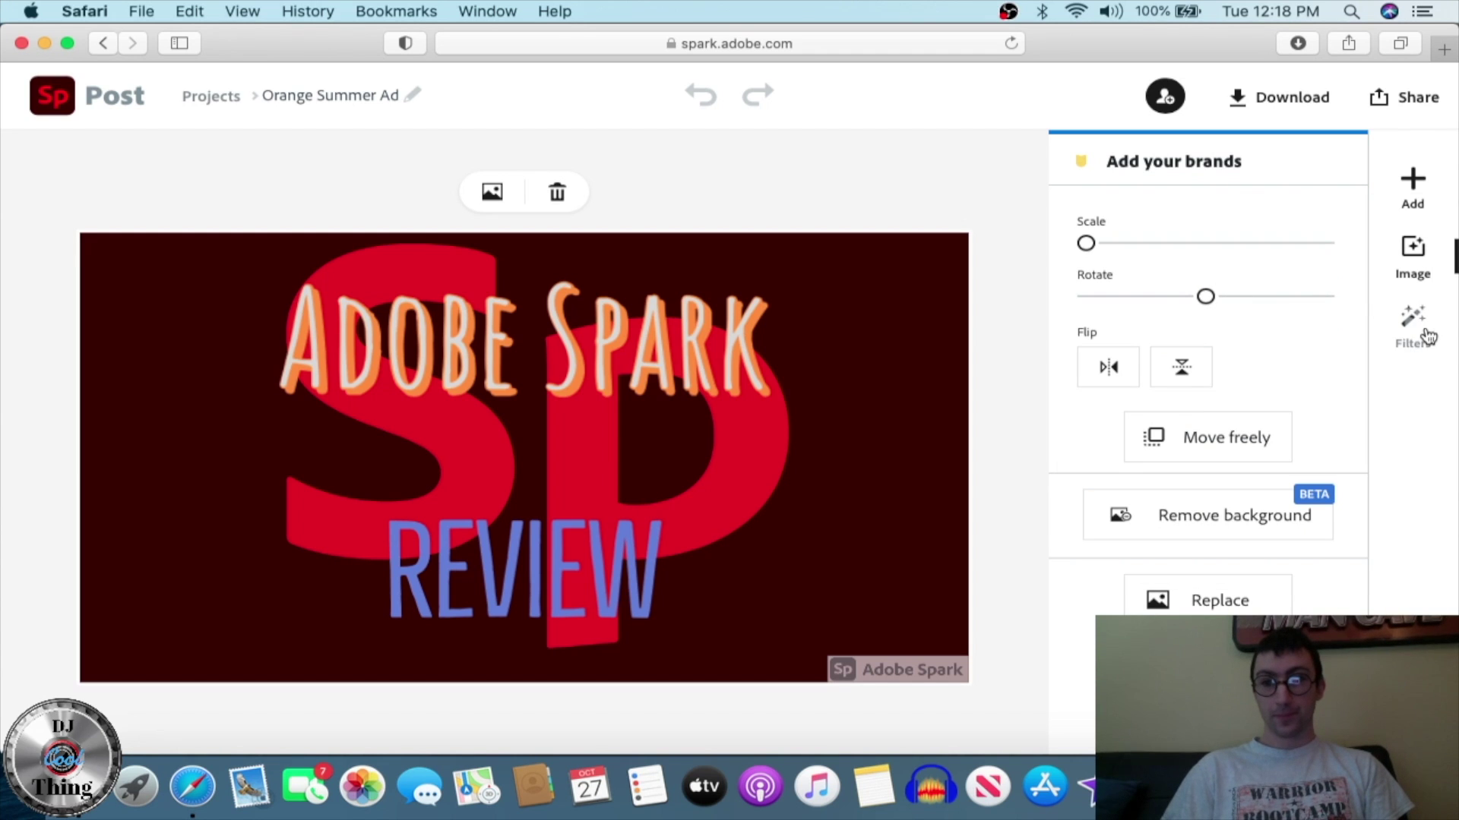
click(1414, 327)
scroll(1210, 514, down, 2)
scroll(1210, 514, down, 4)
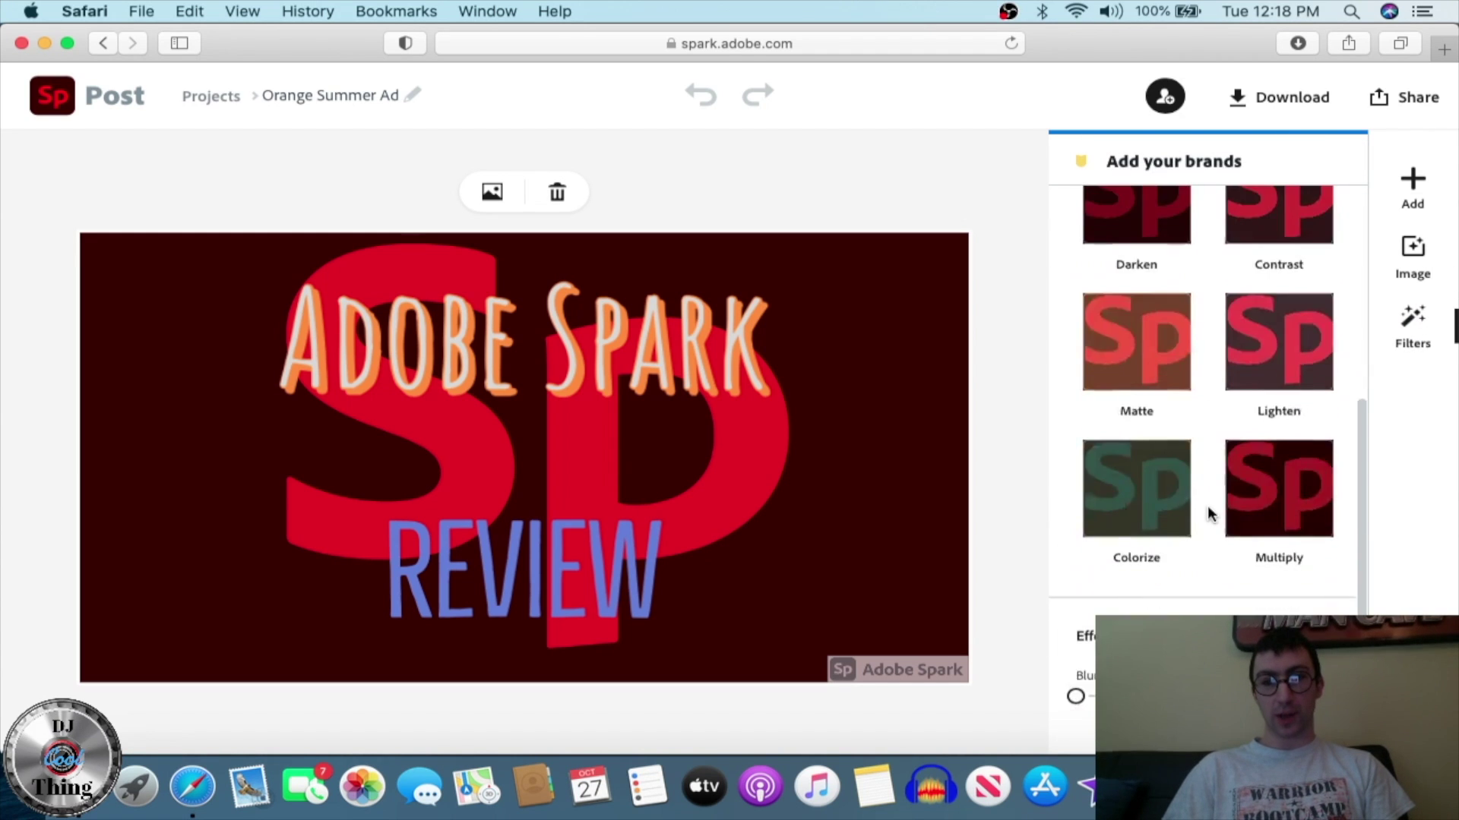
scroll(1208, 511, up, 6)
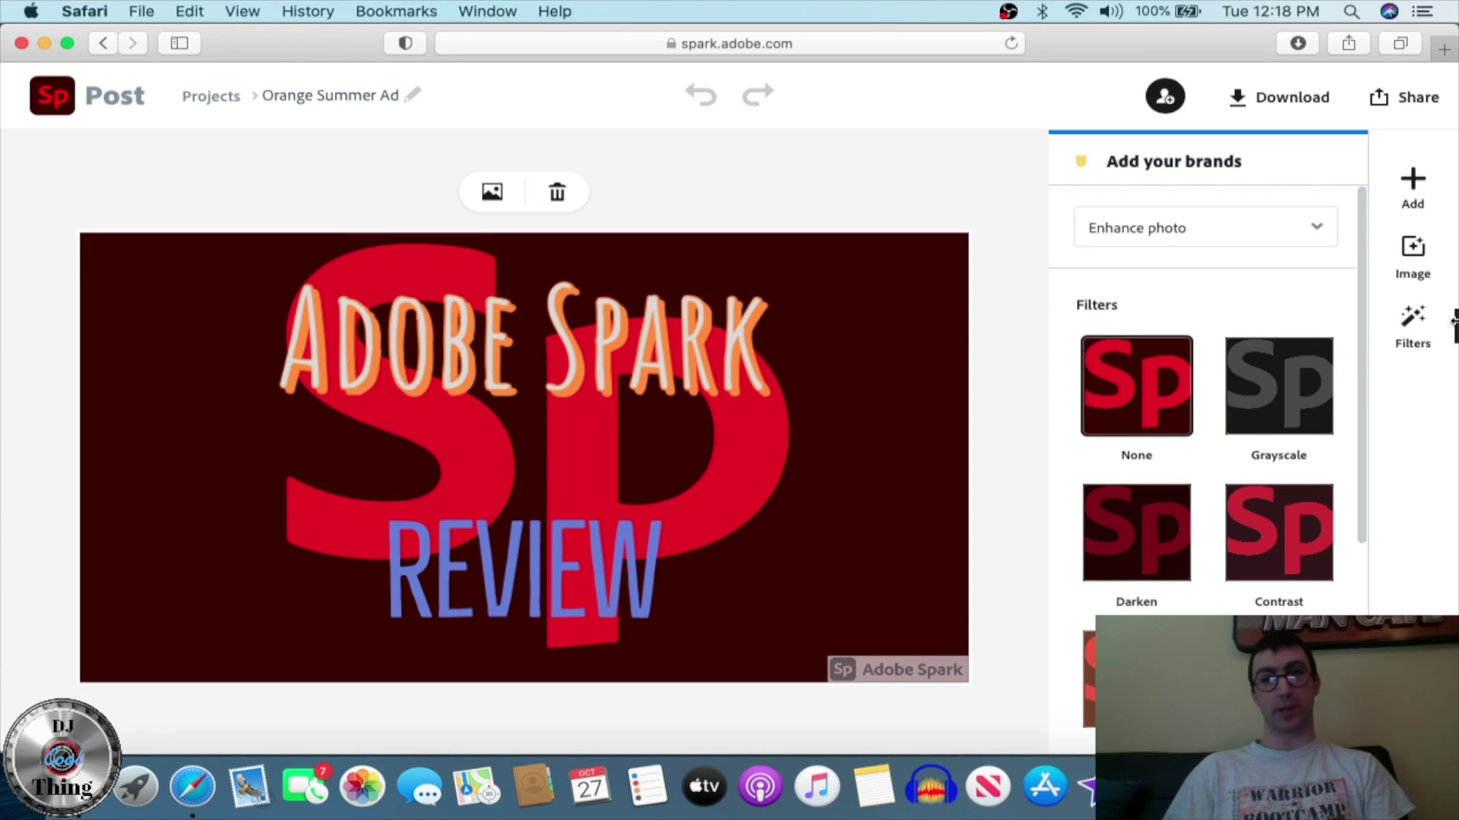
click(1416, 264)
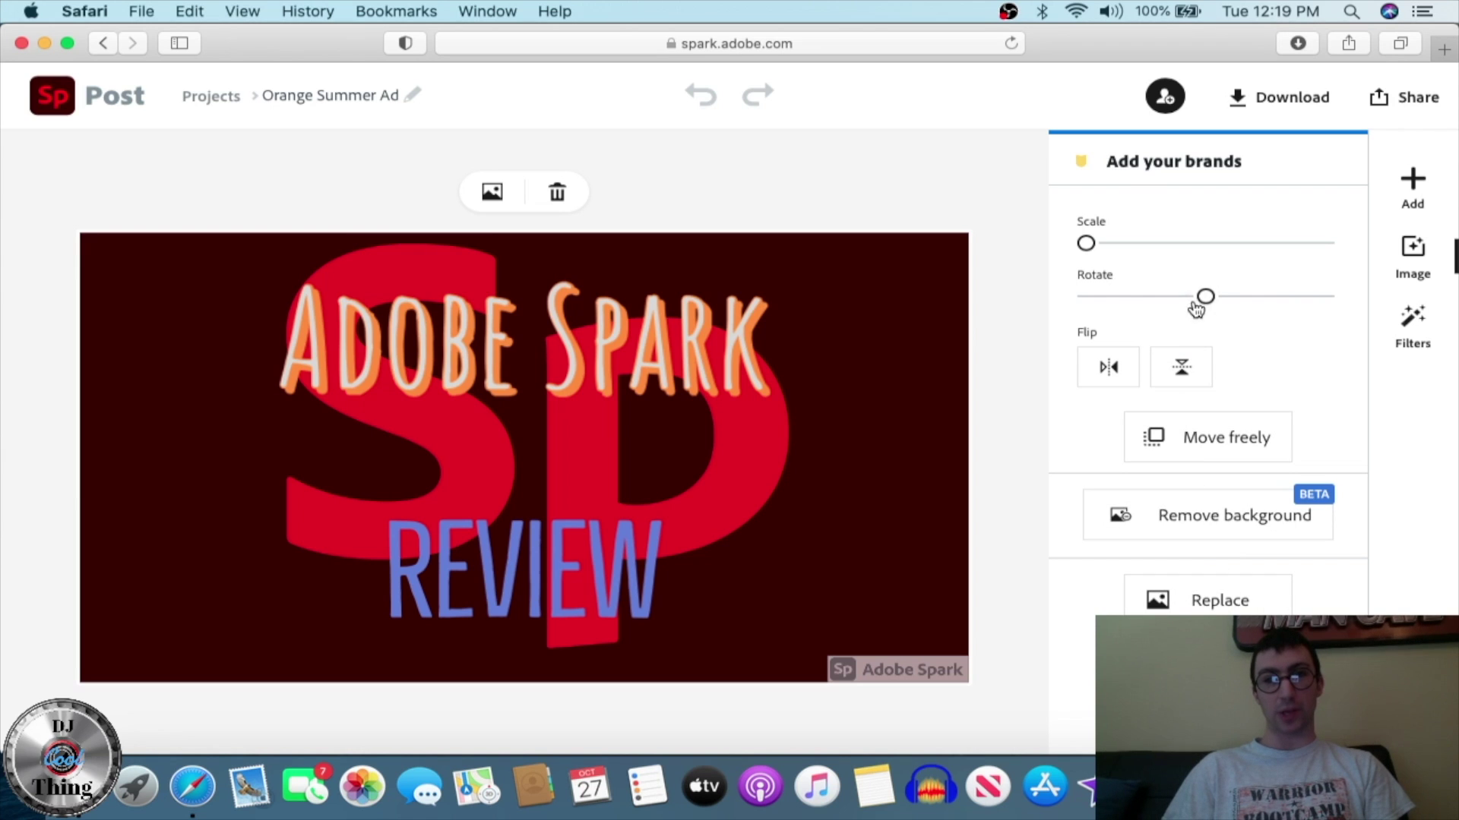
click(1413, 181)
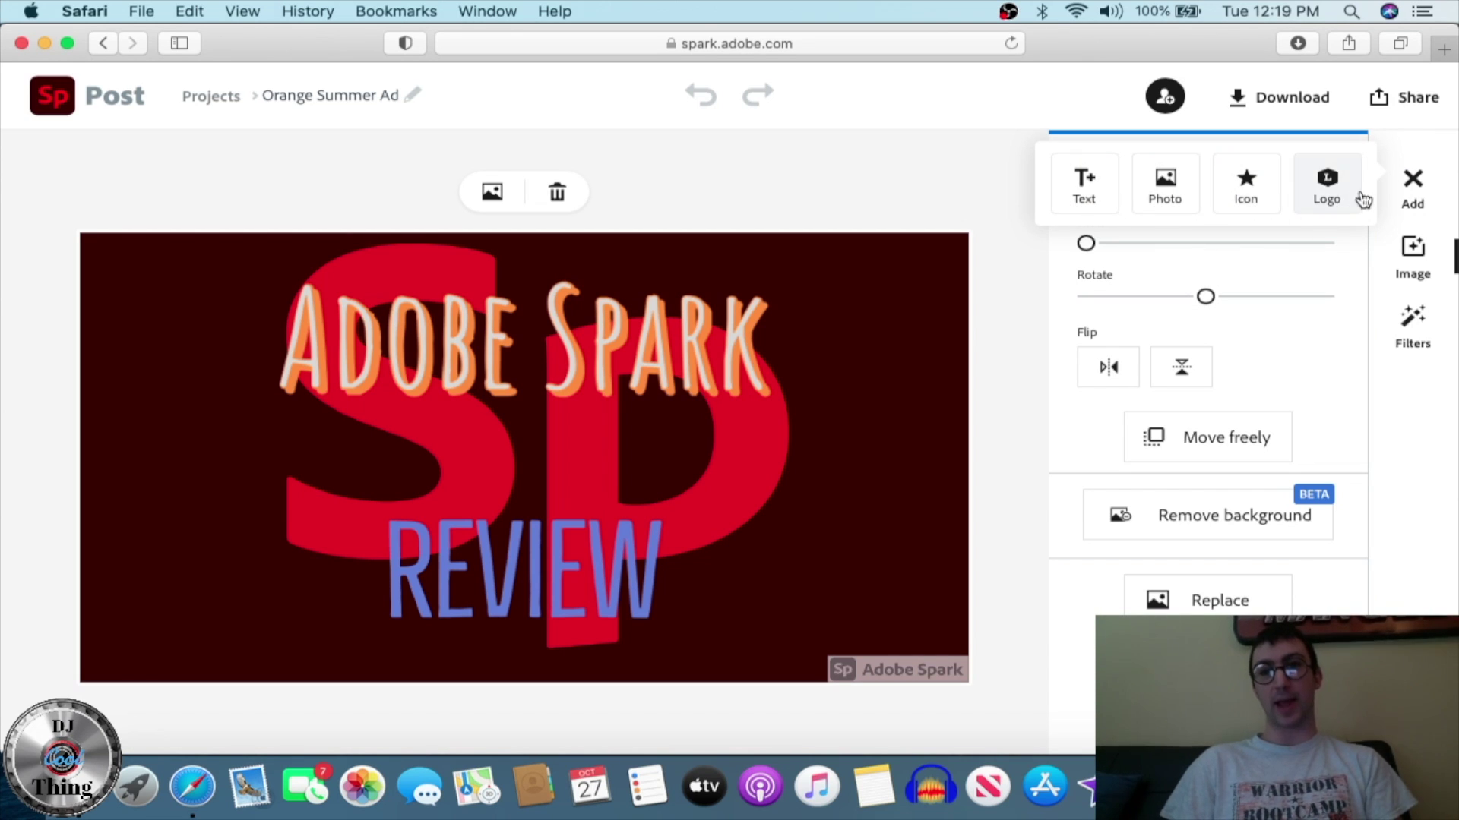
- Close the list of elements to add and show the post's Download options
click(1411, 186)
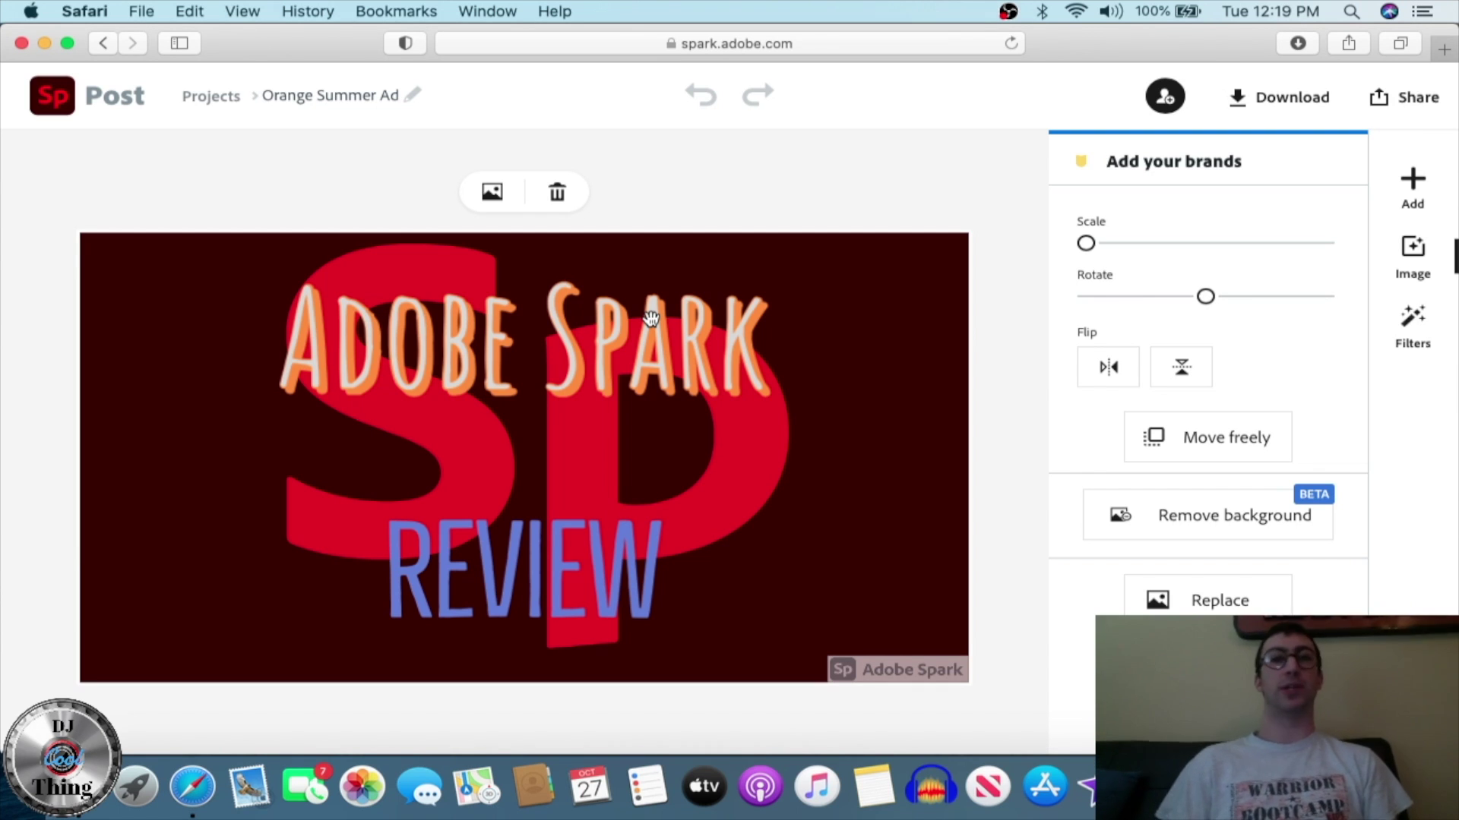
click(1310, 104)
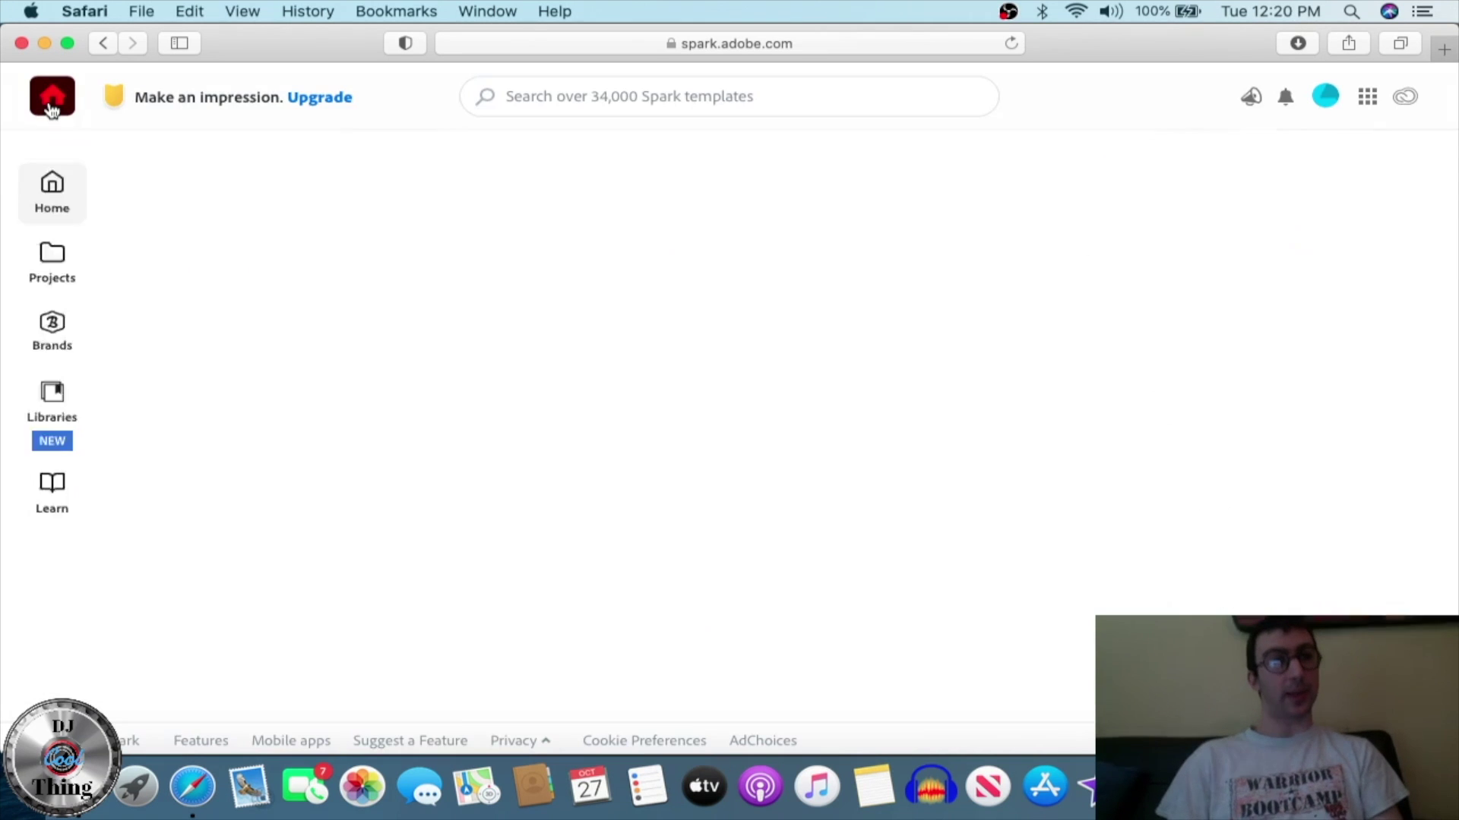
- Browse the full list of template categories
scroll(527, 542, down, 4)
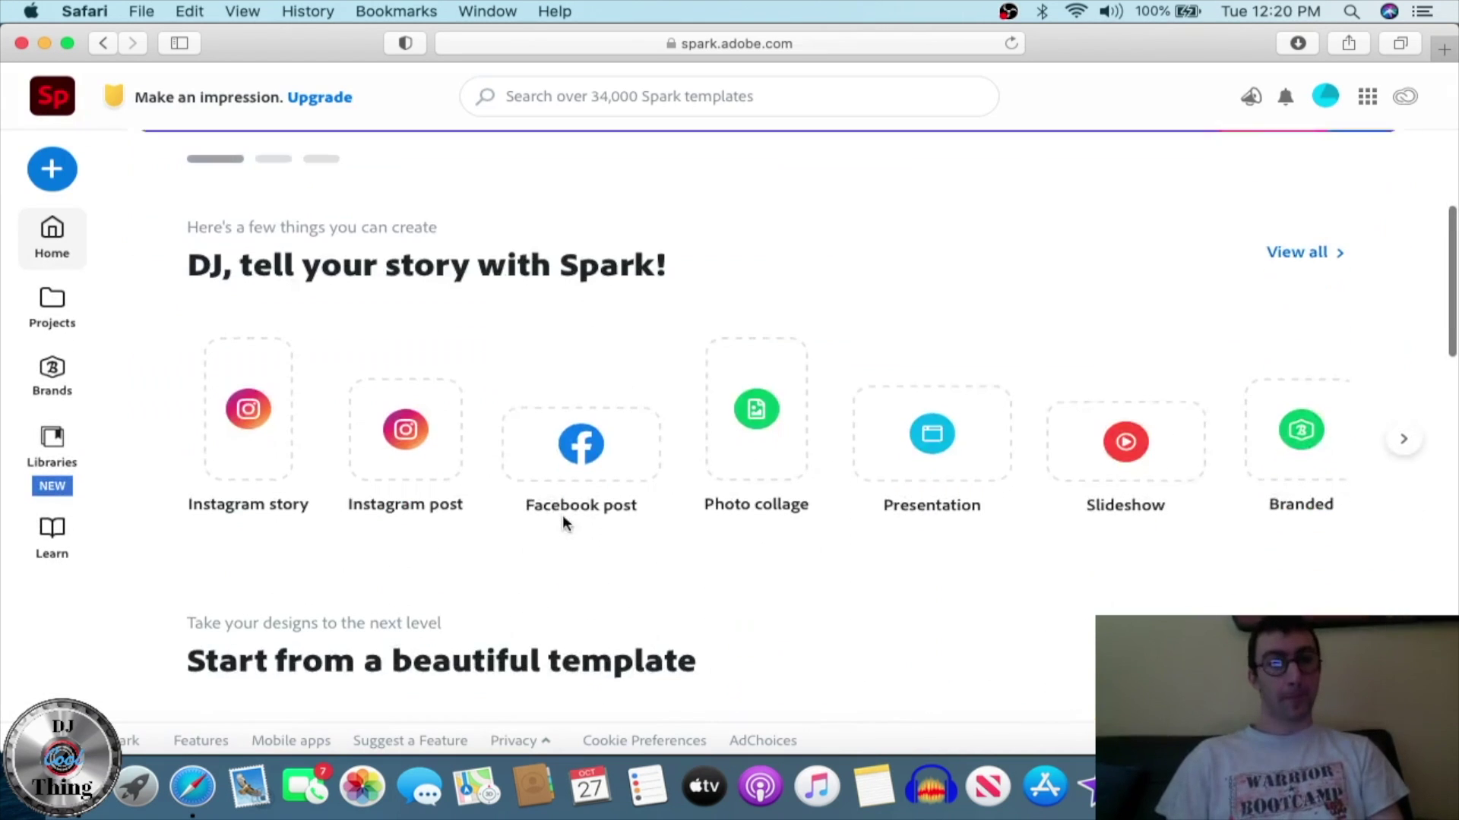
click(1325, 257)
scroll(1291, 425, down, 10)
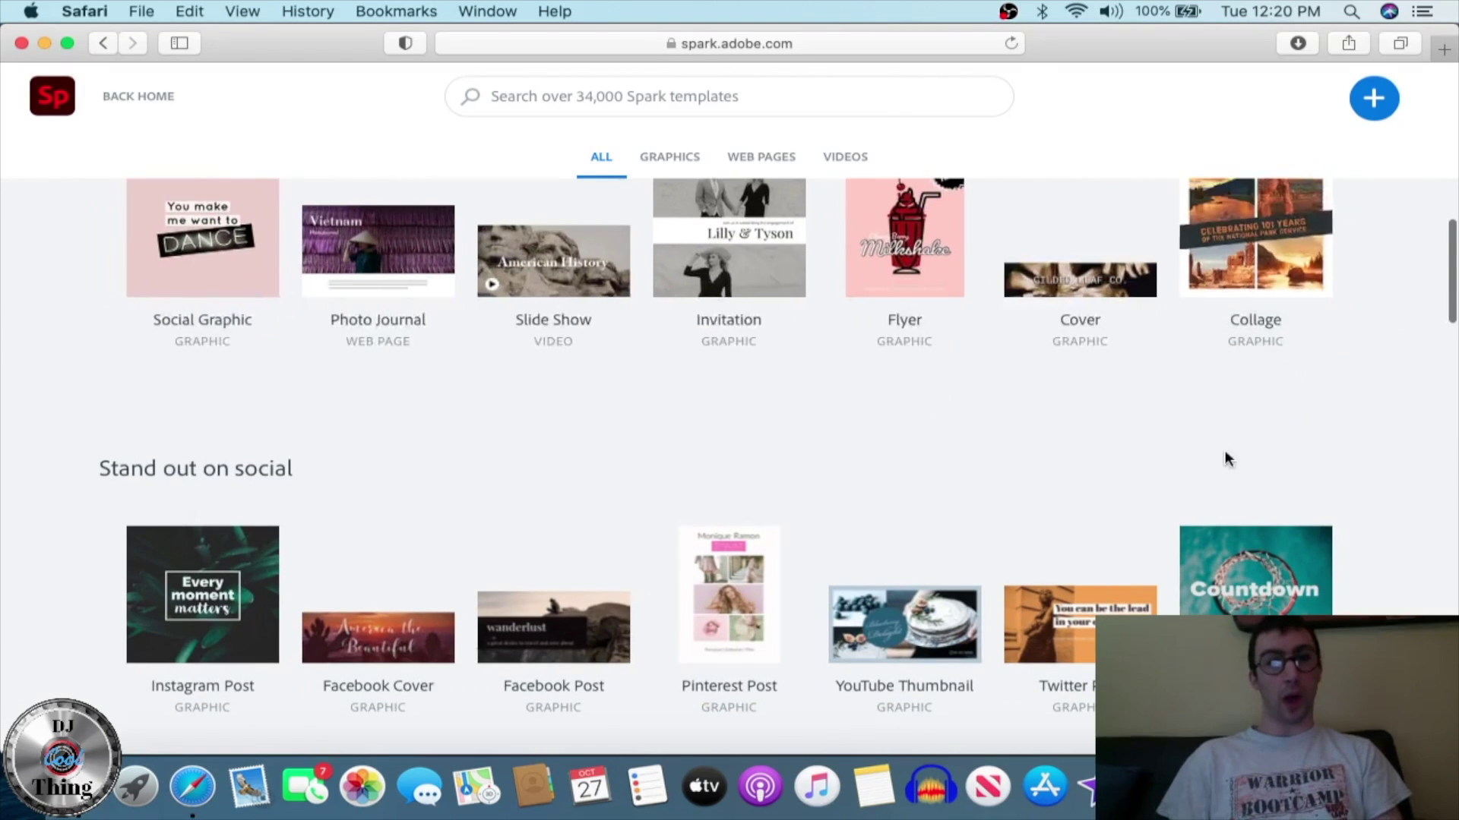
scroll(1220, 451, down, 4)
scroll(1220, 451, up, 5)
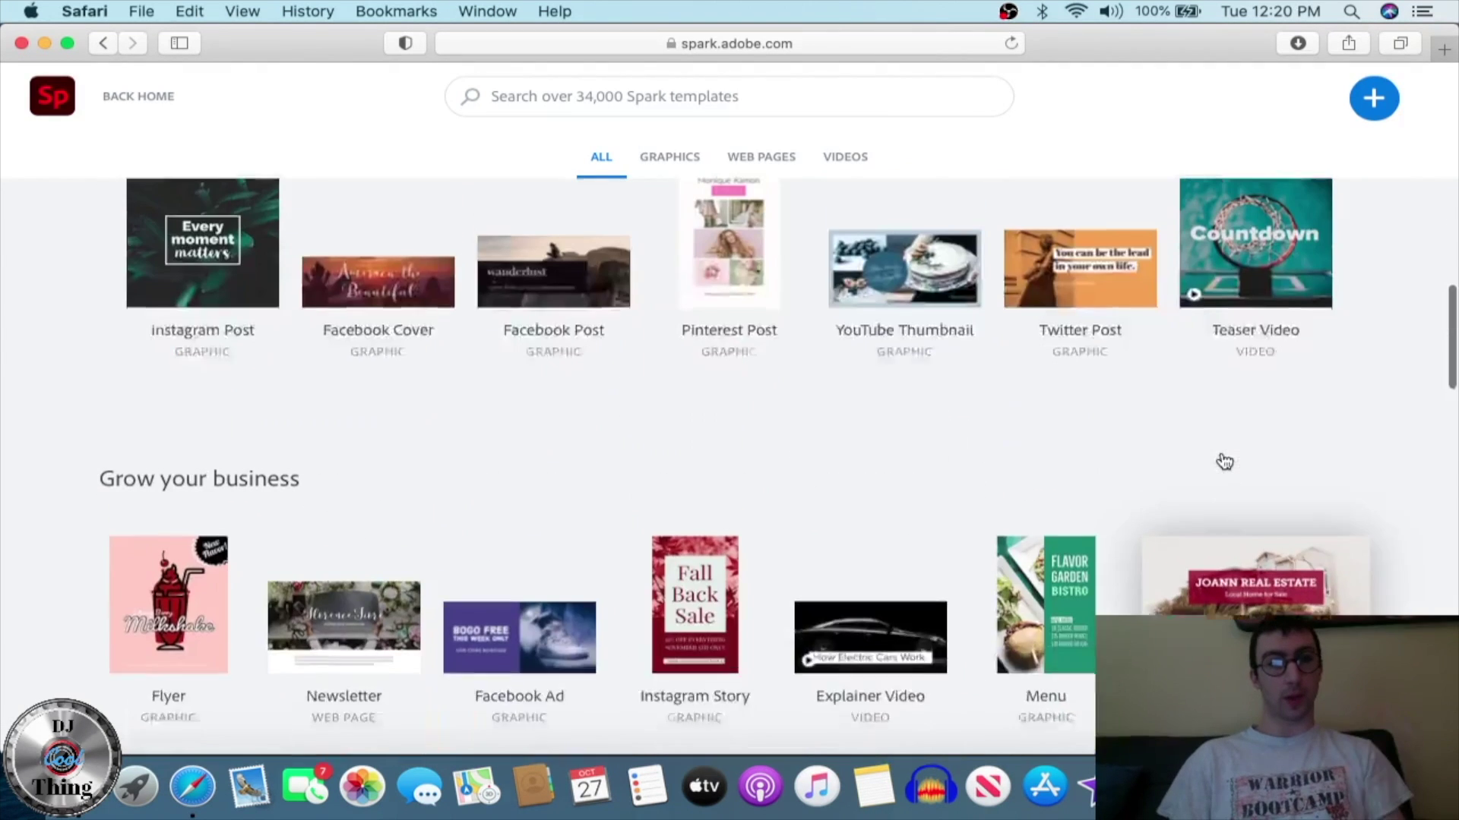
- Show more YouTube Thumbnail templates and preview the Artisan Bread Making one
click(901, 402)
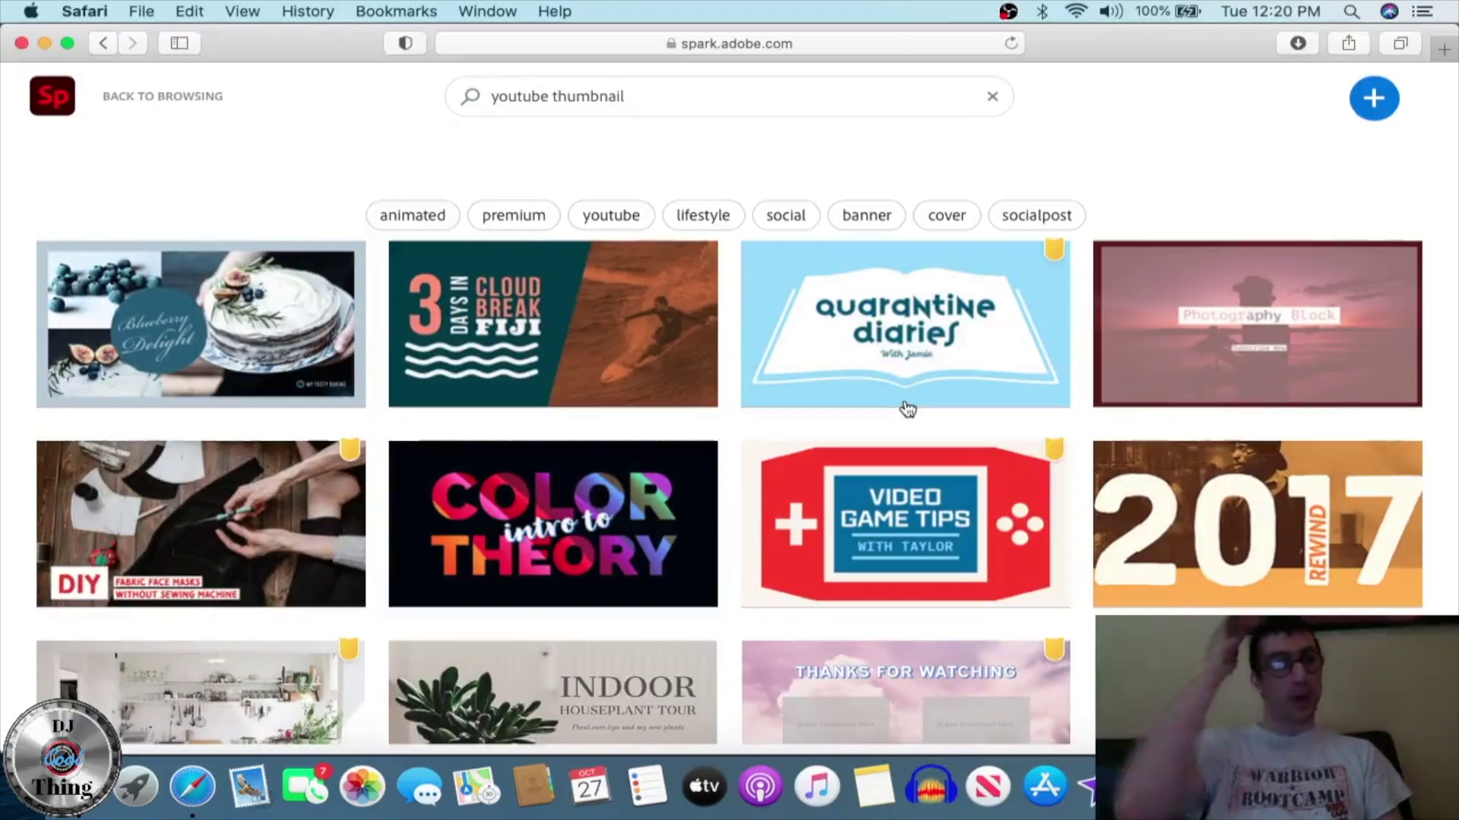
scroll(904, 411, down, 8)
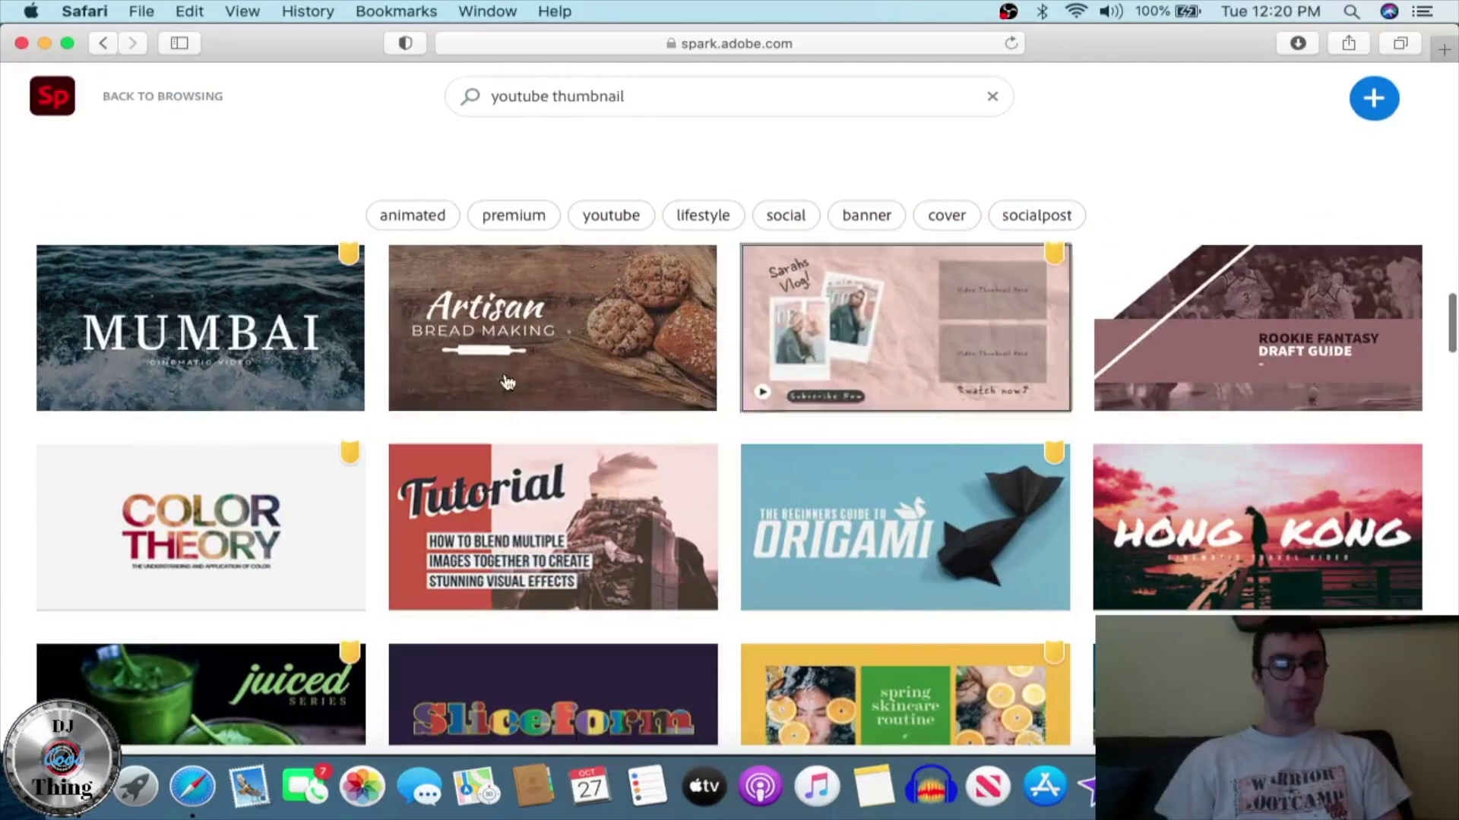
scroll(856, 604, down, 2)
scroll(855, 608, down, 10)
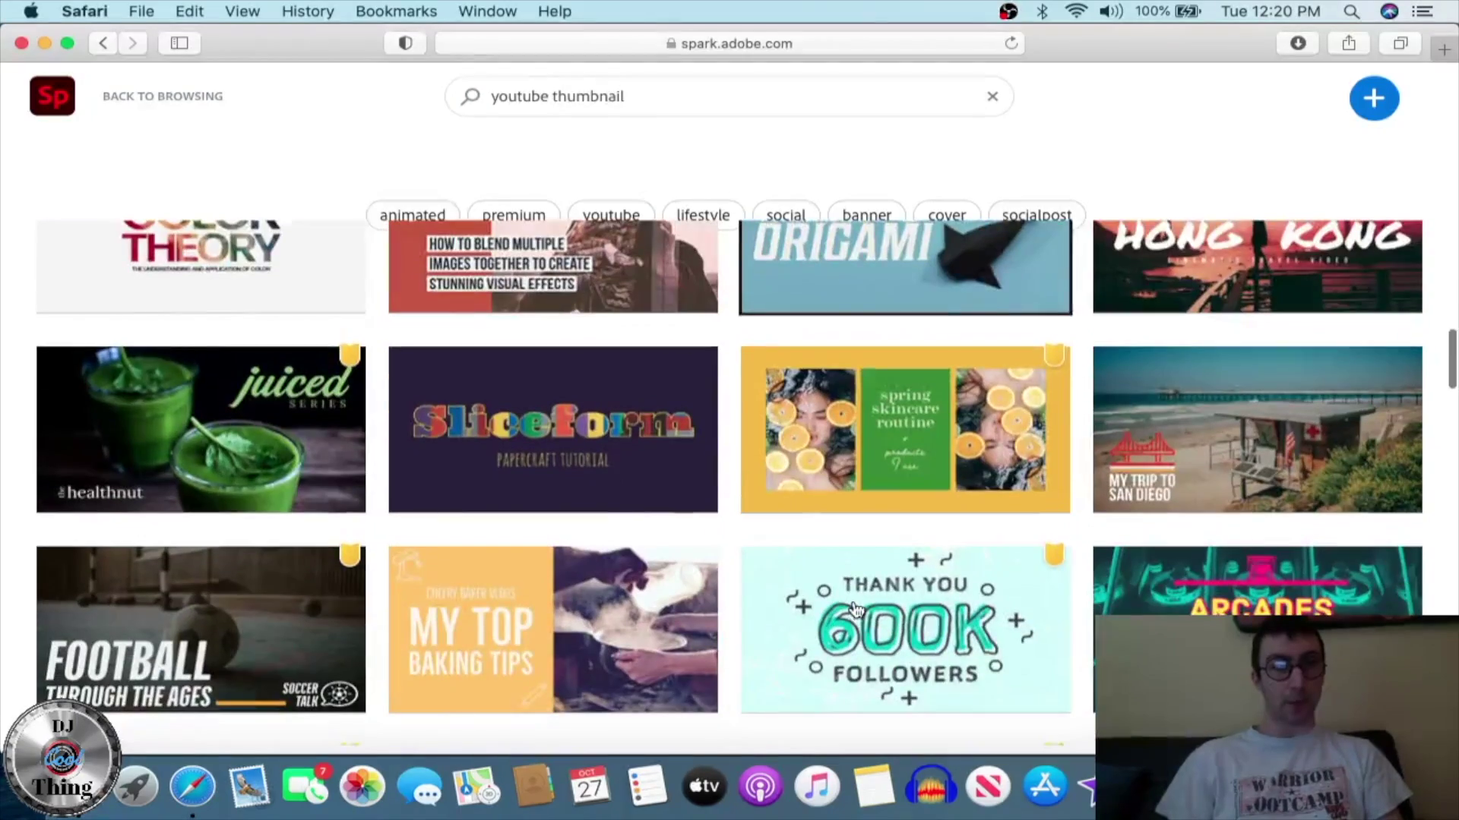
scroll(857, 608, down, 5)
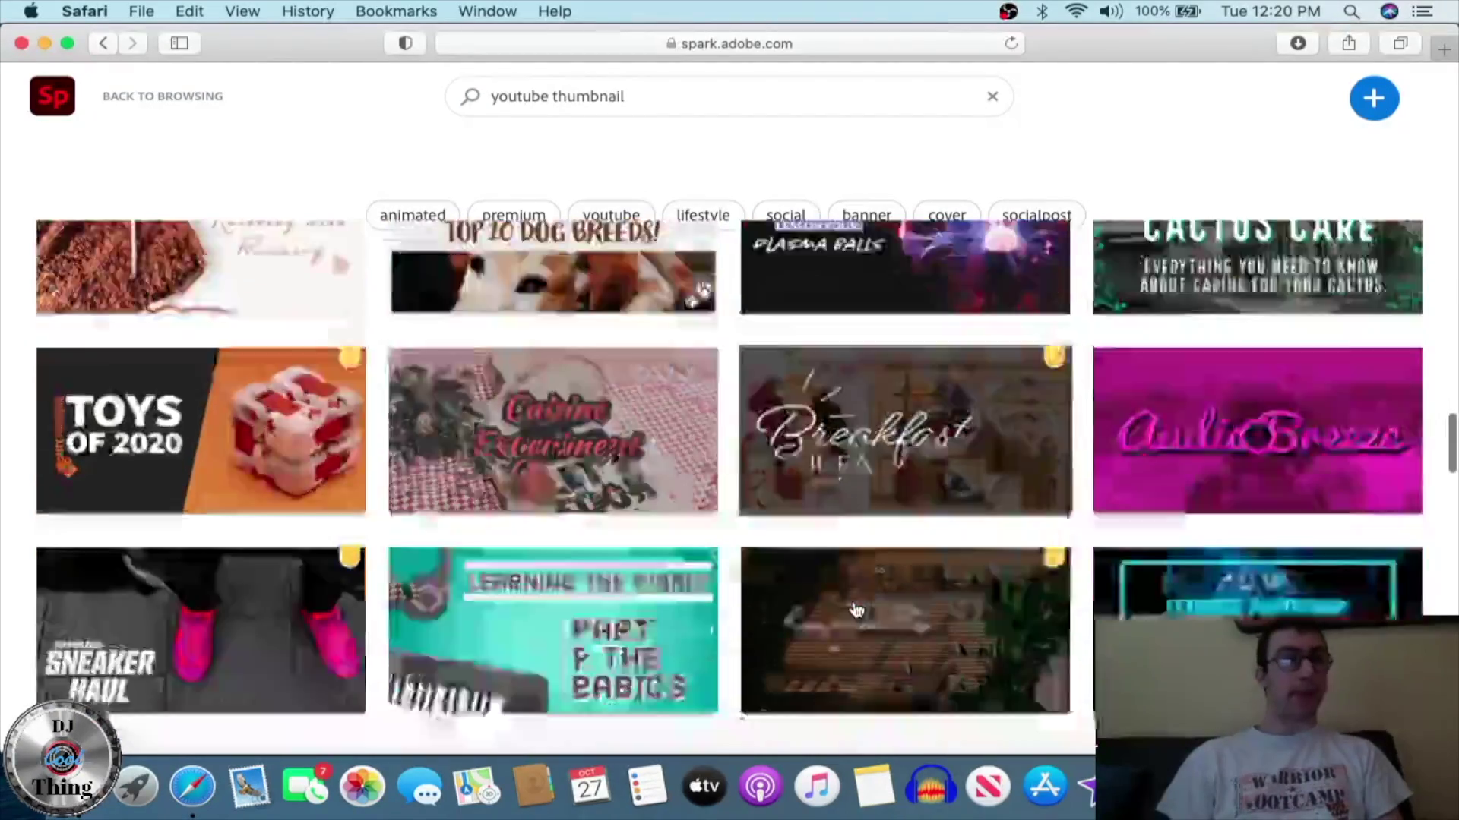
scroll(857, 607, up, 14)
scroll(856, 608, up, 6)
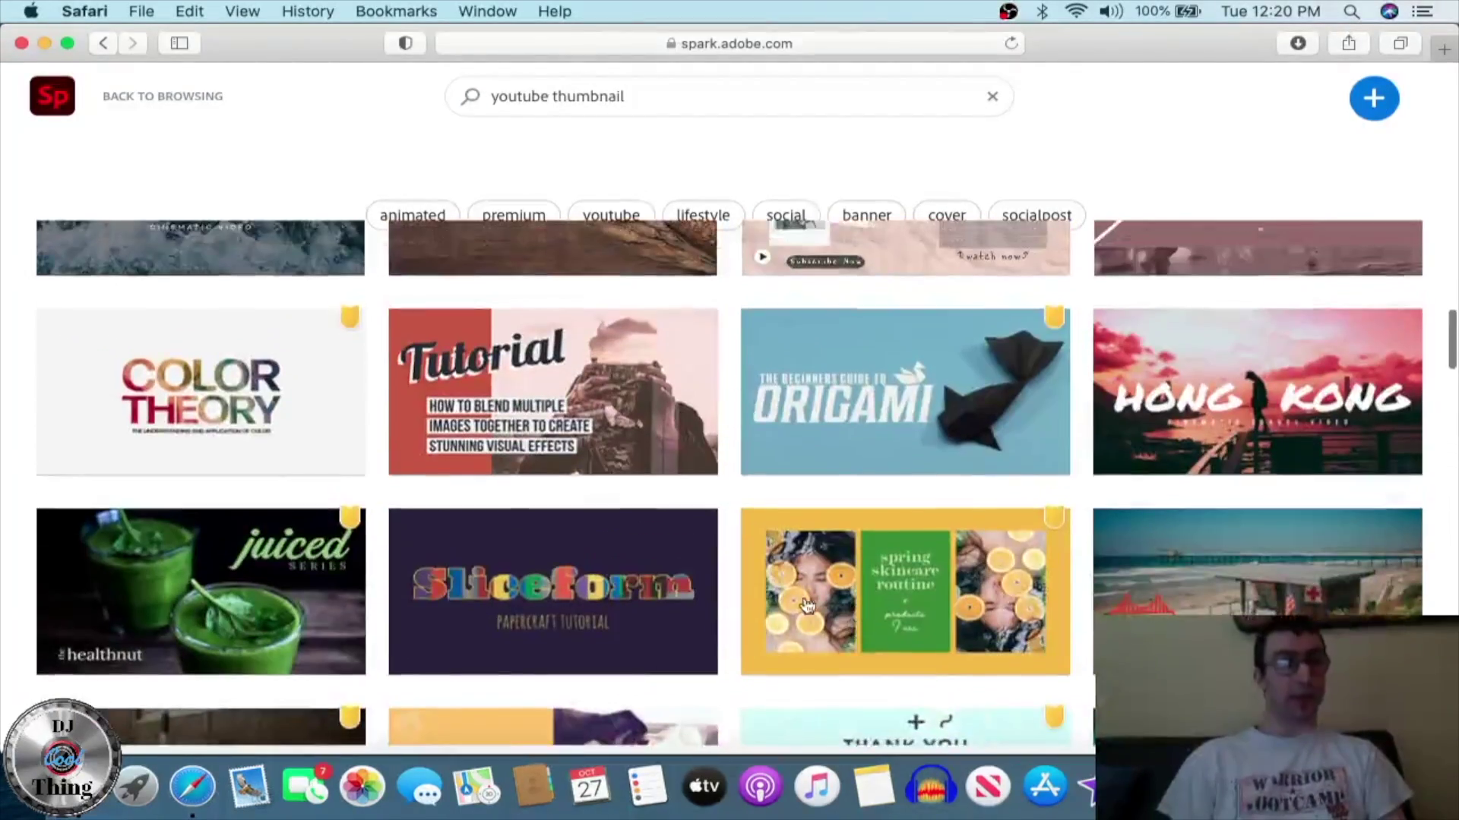
click(471, 514)
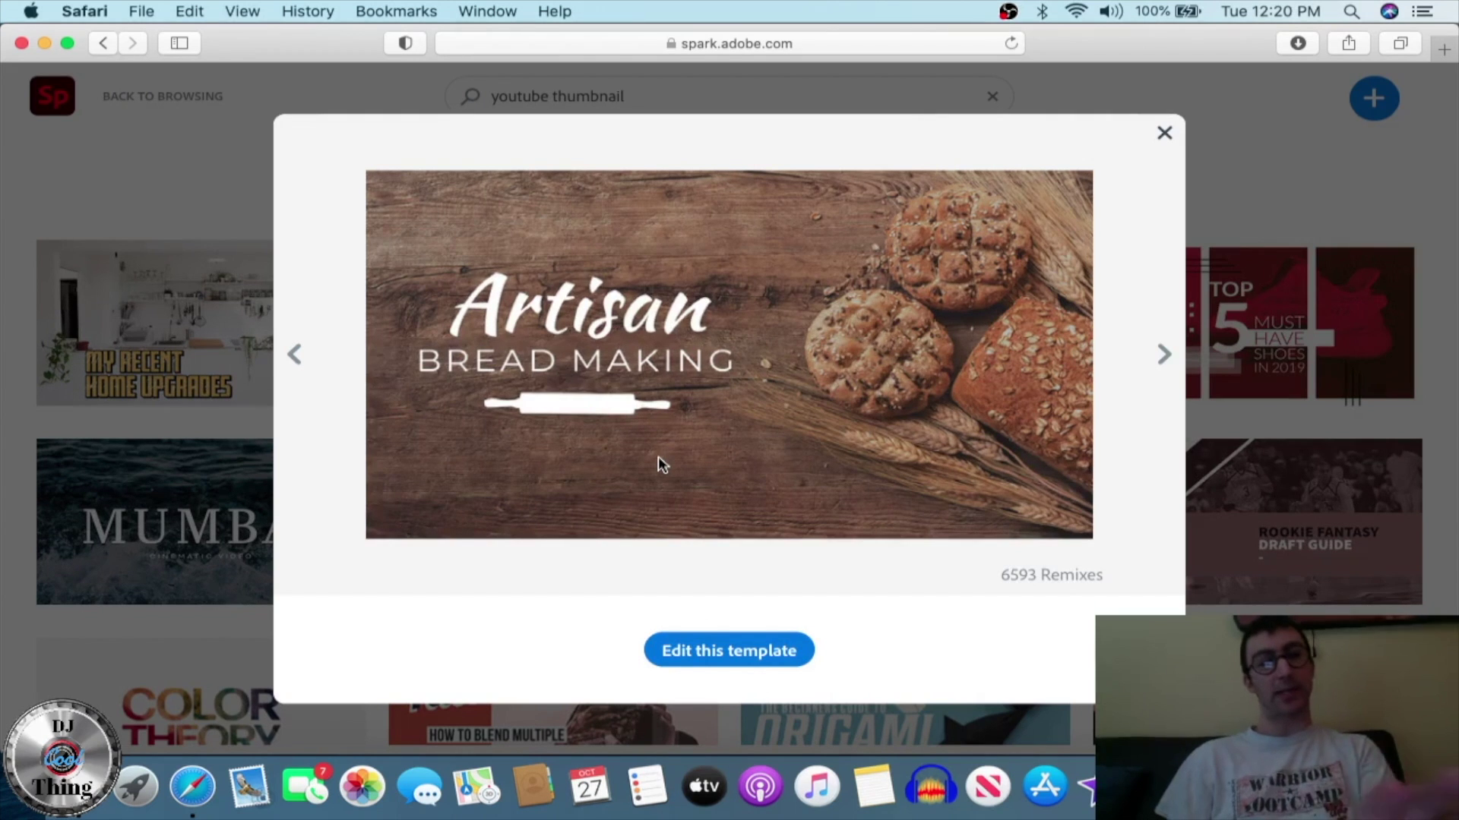
- Edit the Artisan Bread Making template as a new post and select its bread photo
click(741, 650)
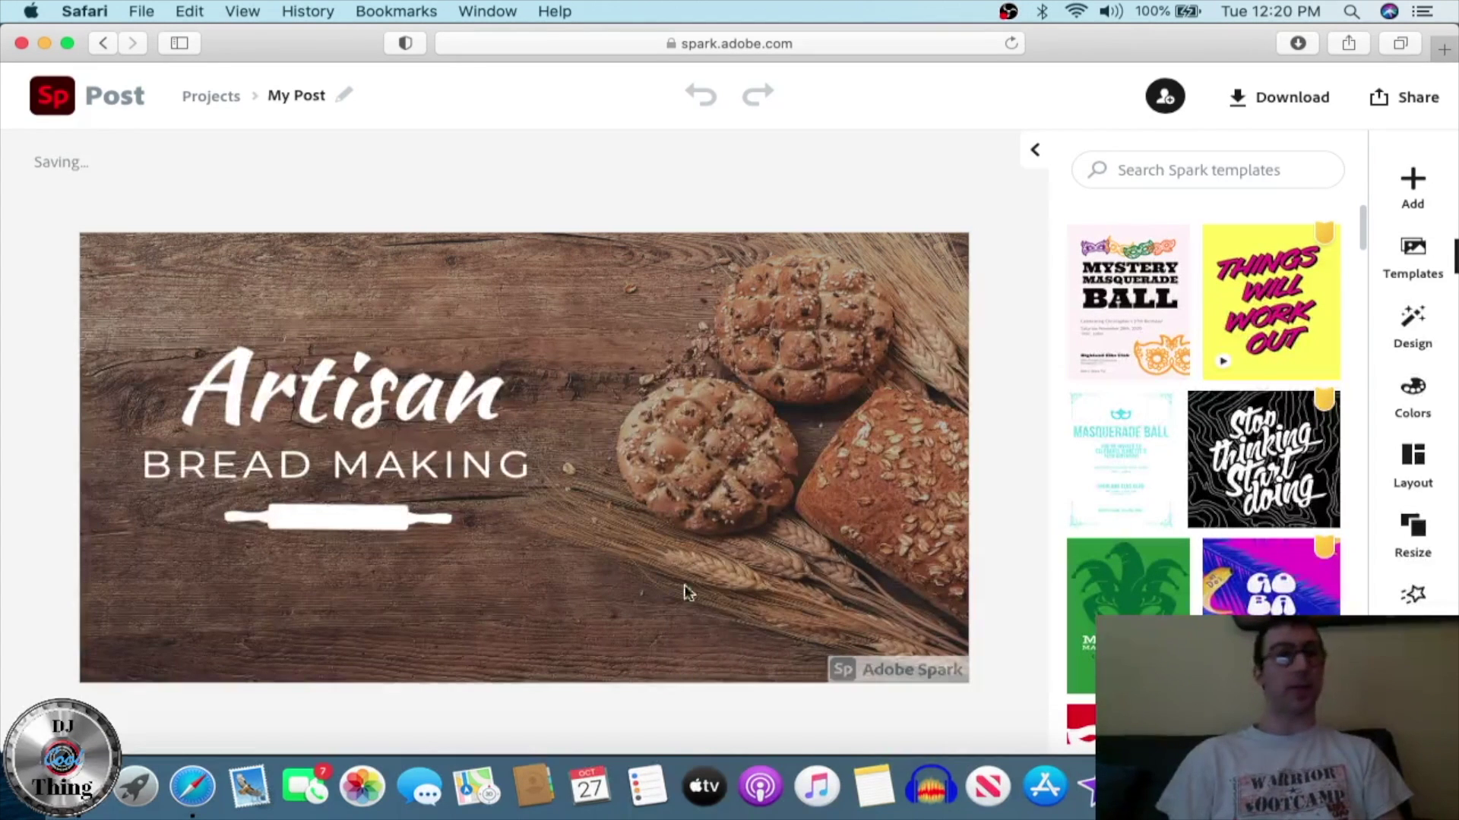
click(786, 475)
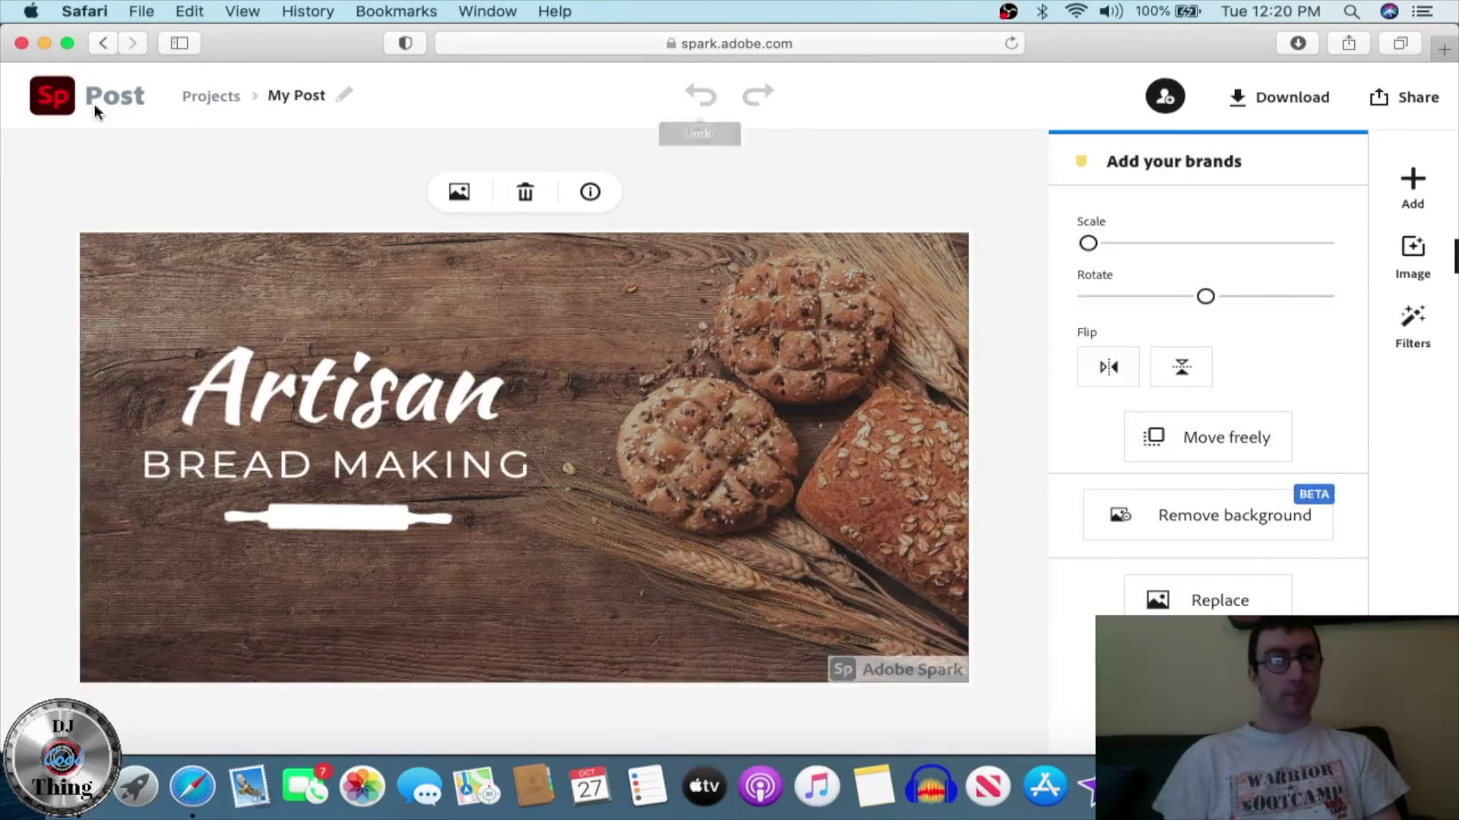
- From the home page, permanently delete the Artisan bread 'My Post' project from recent projects
click(61, 110)
scroll(692, 450, down, 10)
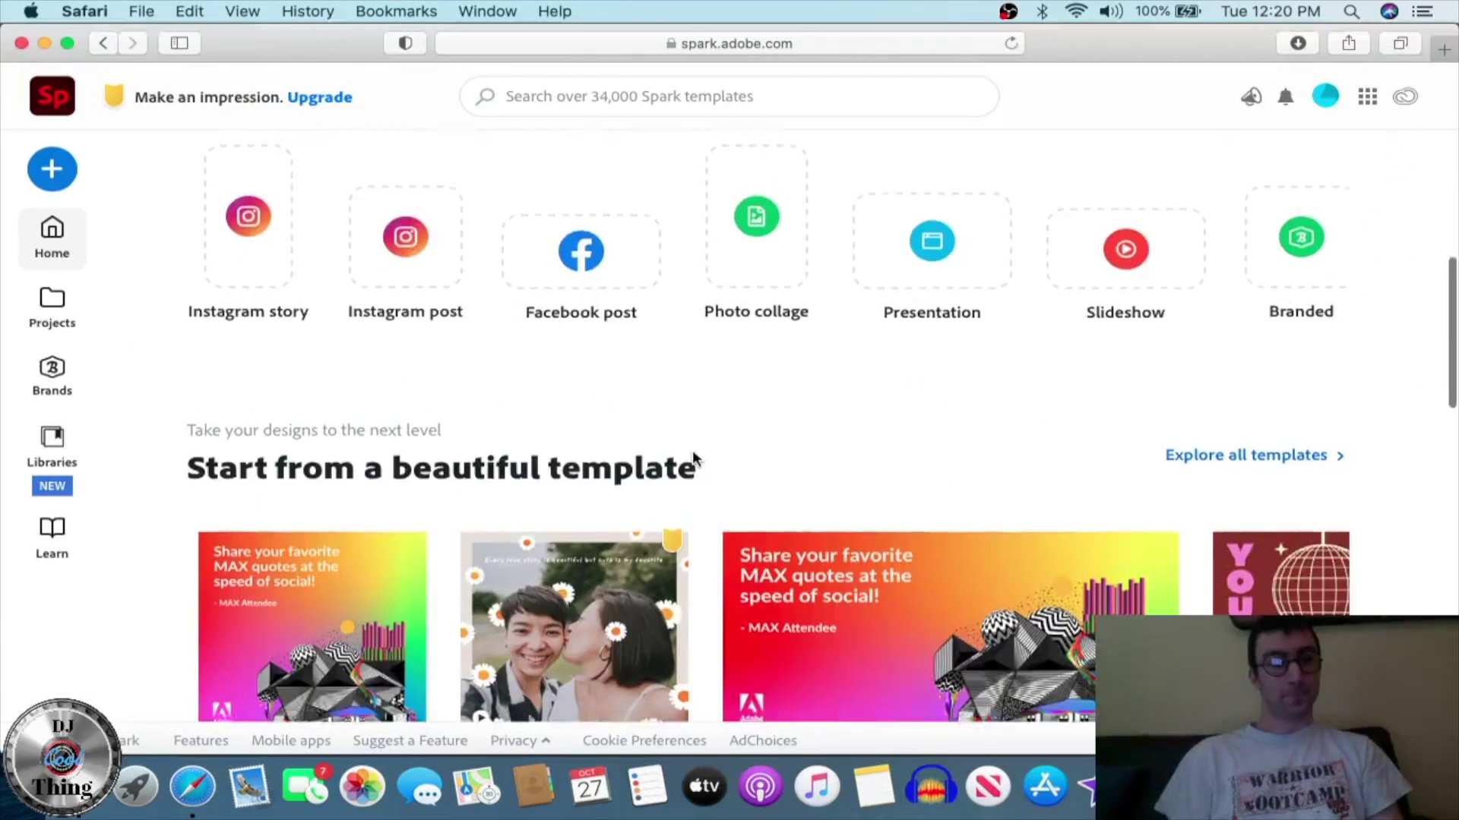
scroll(691, 450, down, 5)
scroll(403, 349, up, 3)
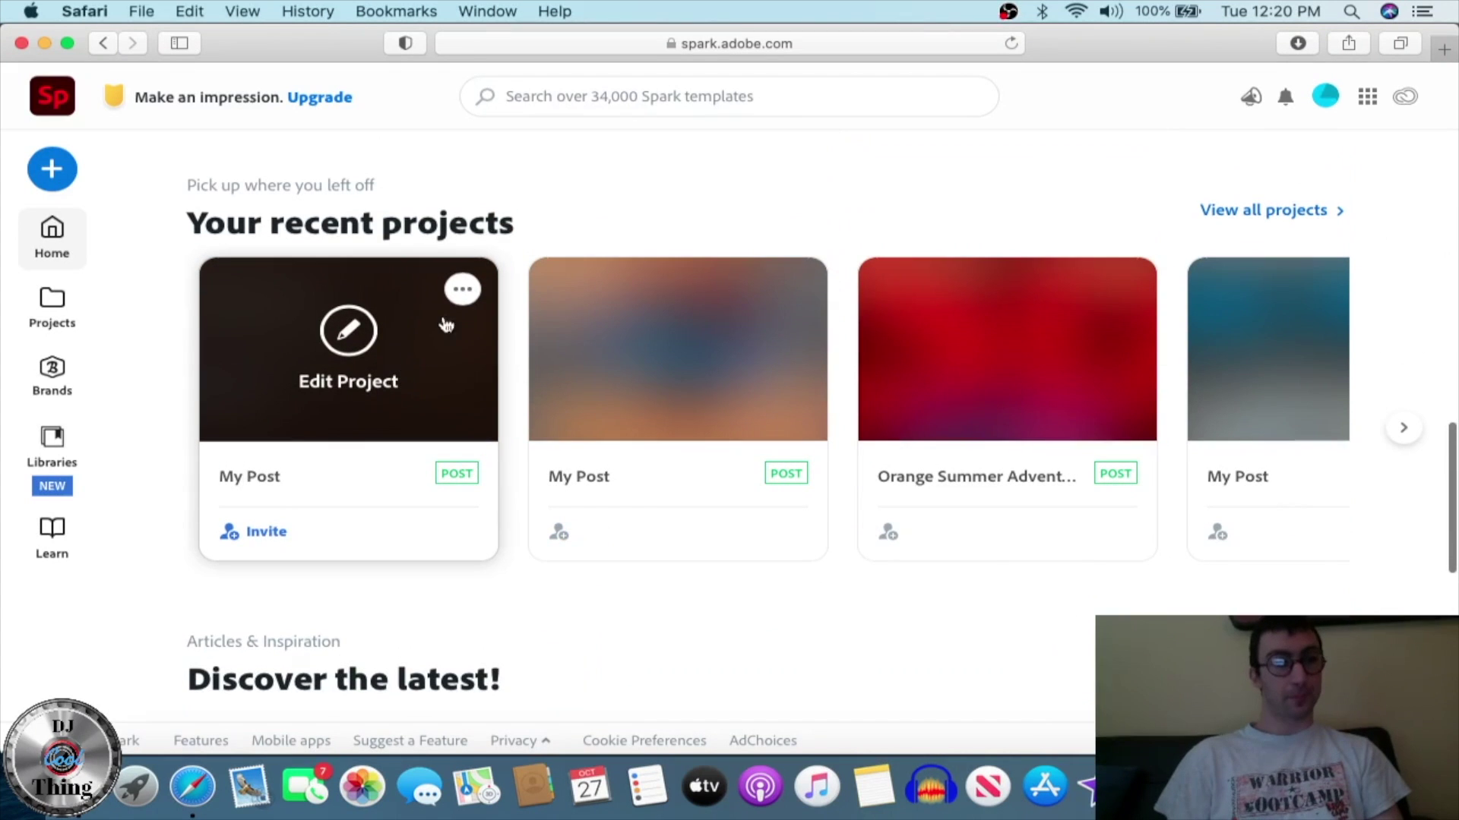
click(465, 289)
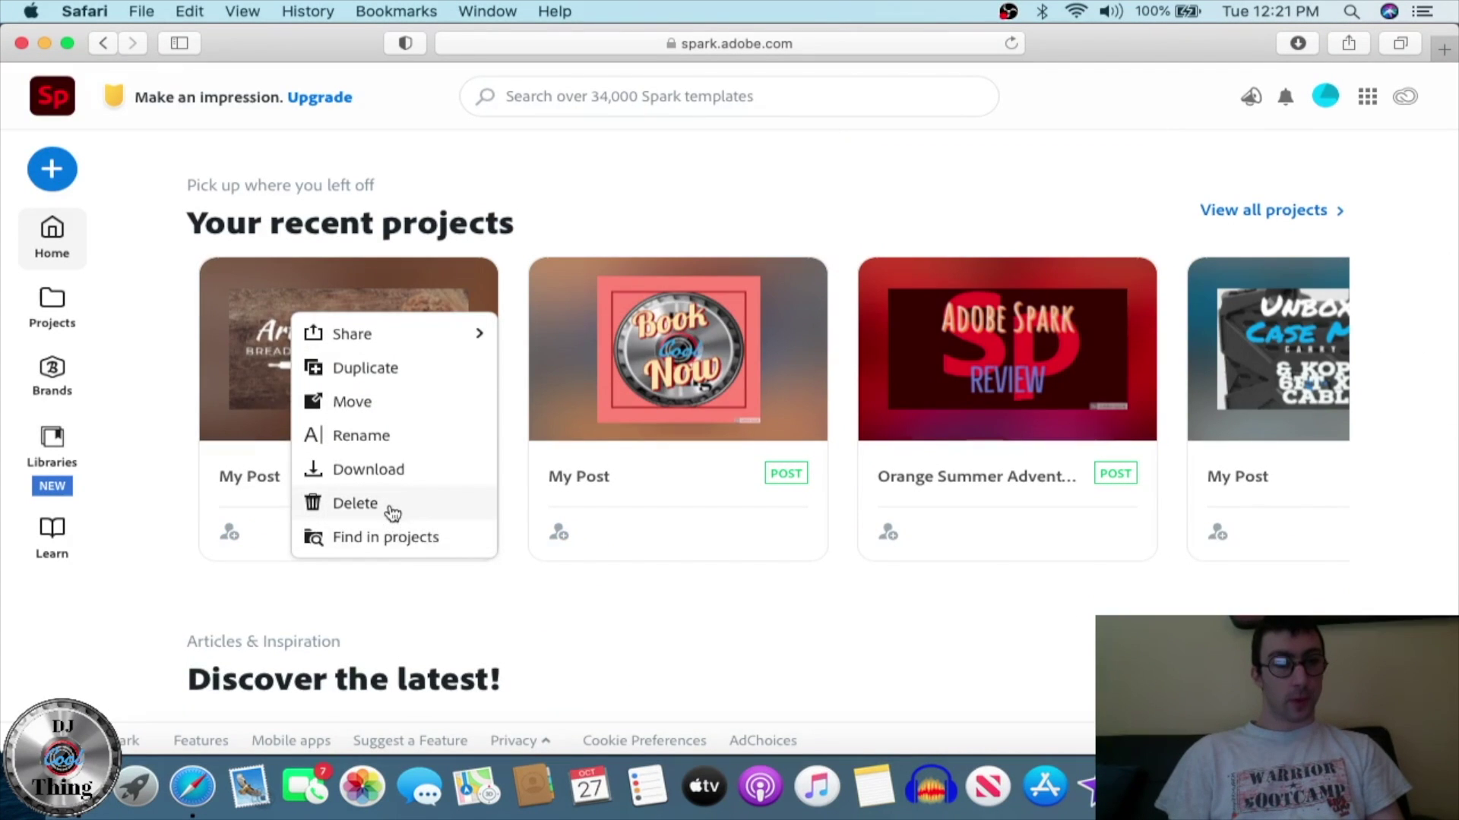
click(392, 506)
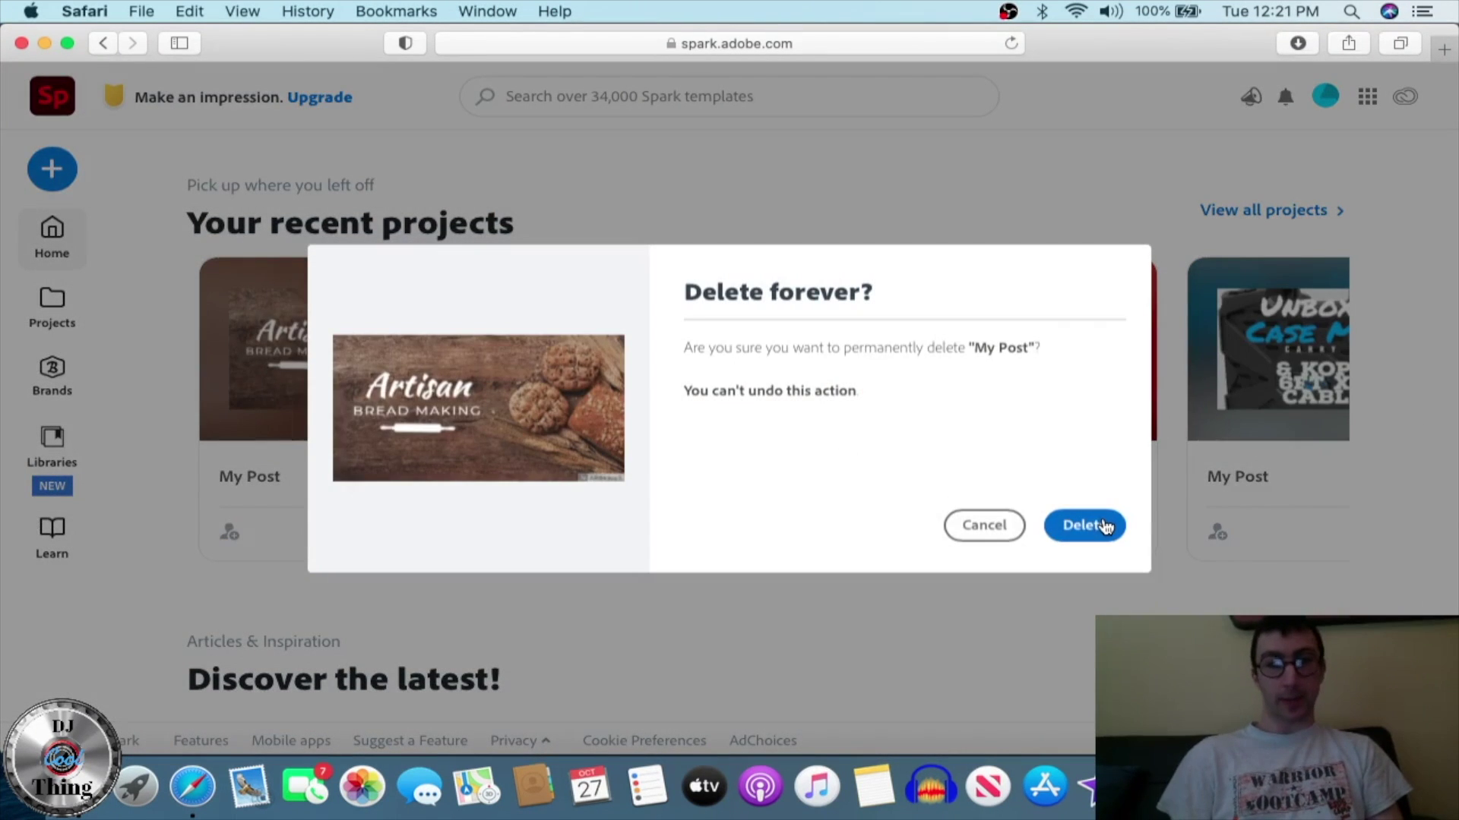
click(1101, 524)
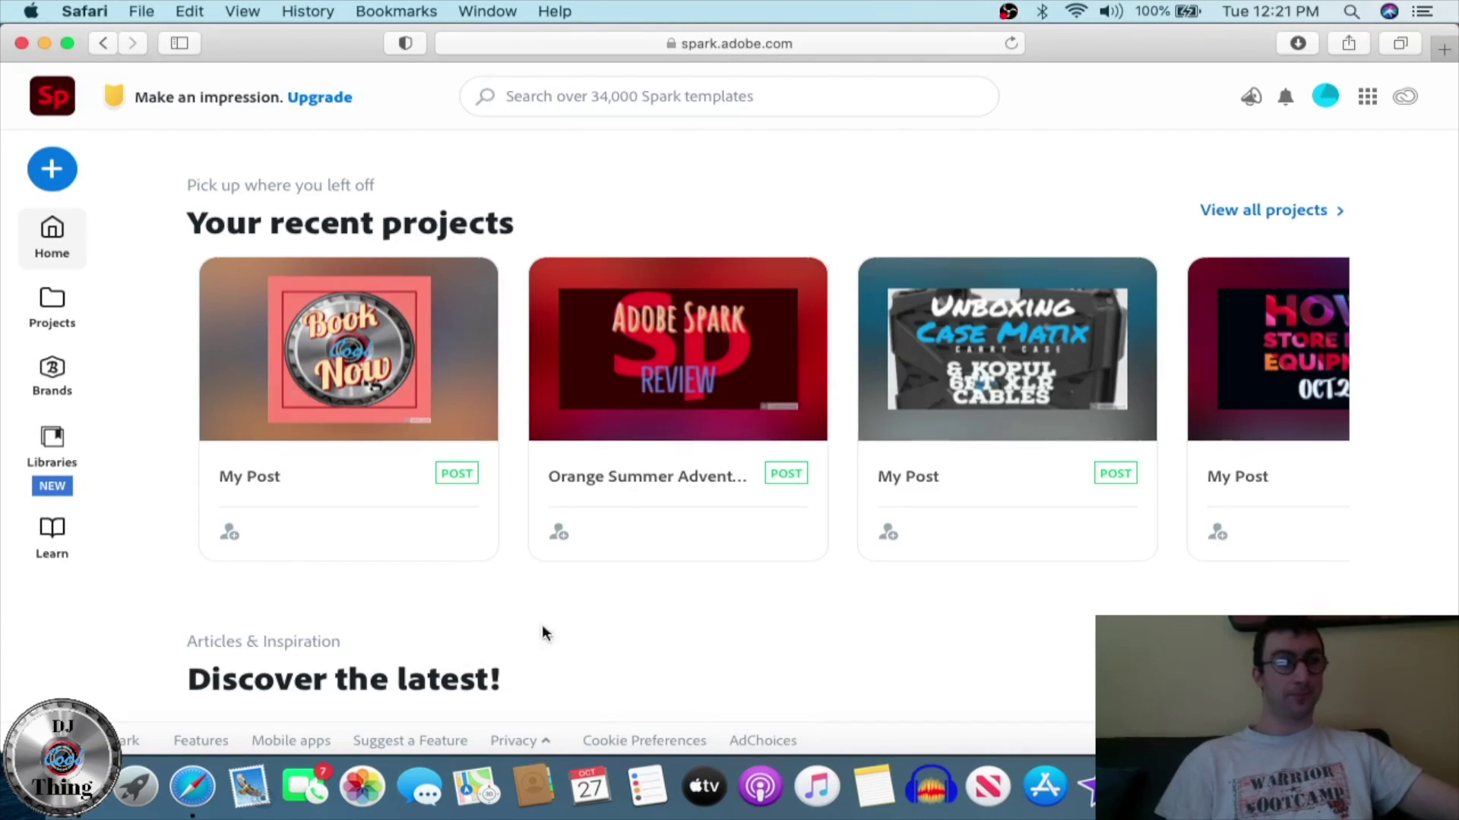
scroll(576, 623, down, 5)
scroll(578, 628, down, 3)
scroll(579, 629, up, 6)
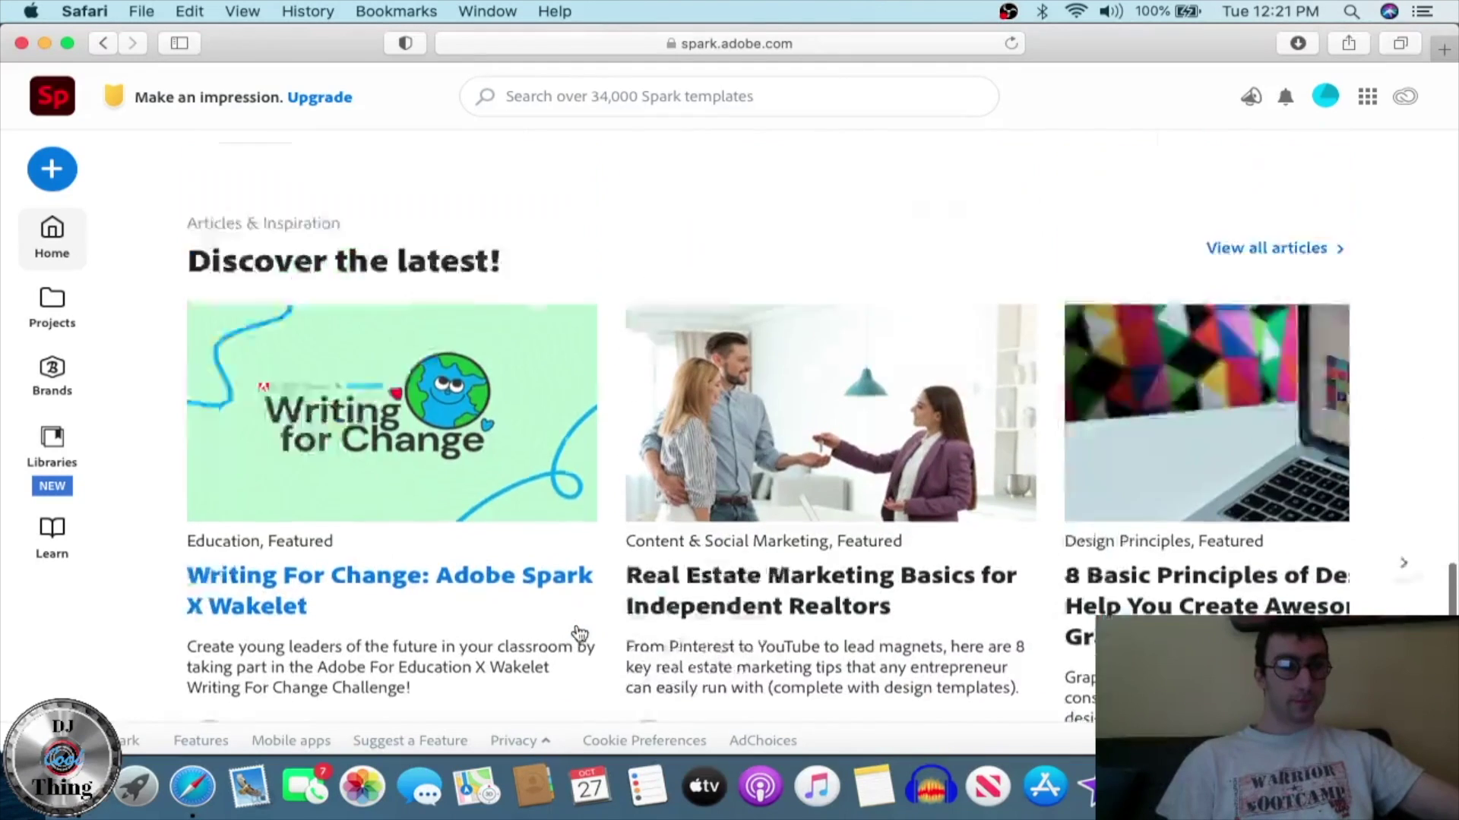
scroll(479, 598, down, 3)
scroll(879, 423, up, 8)
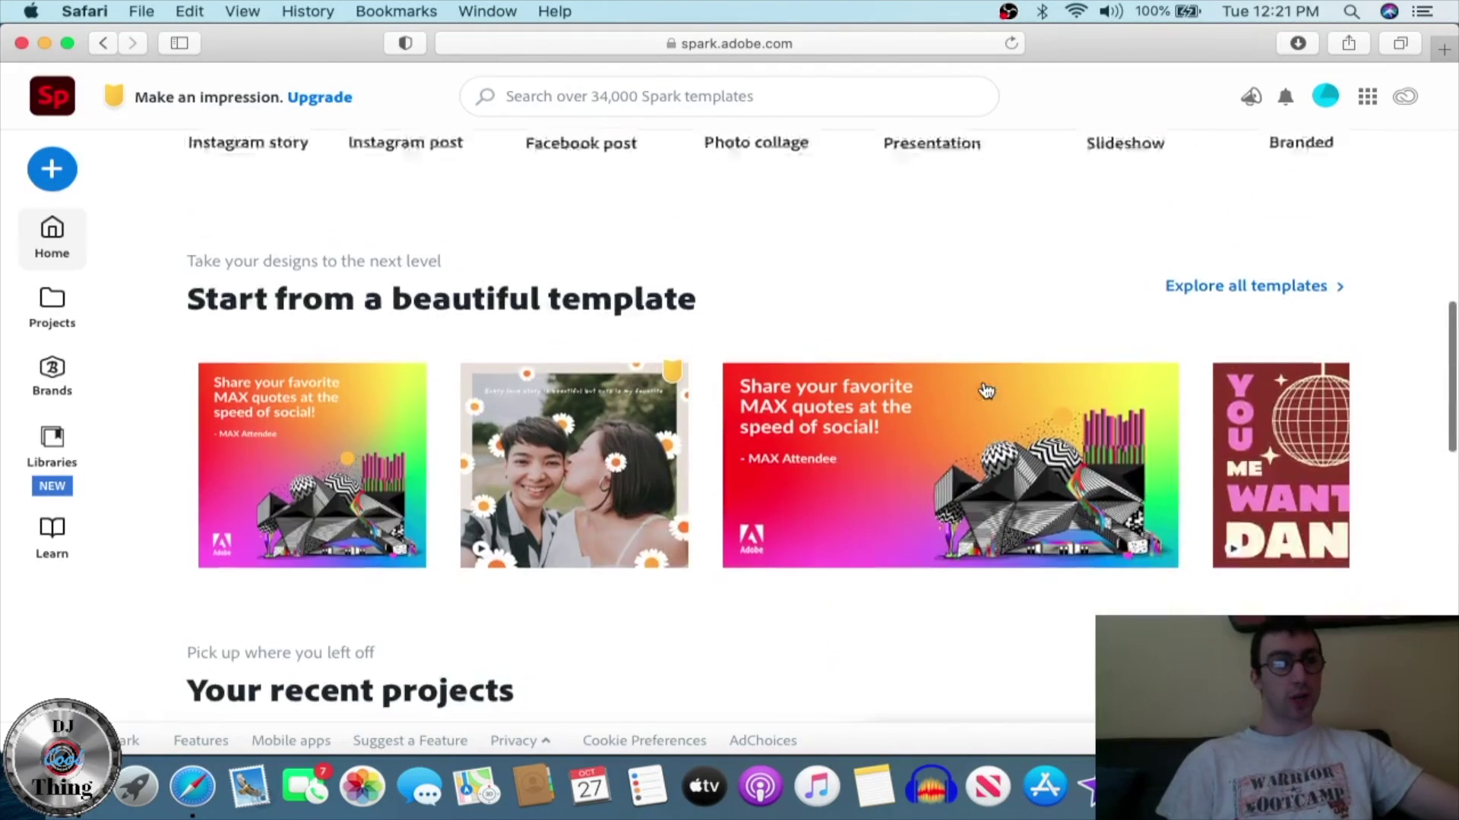
scroll(337, 387, up, 5)
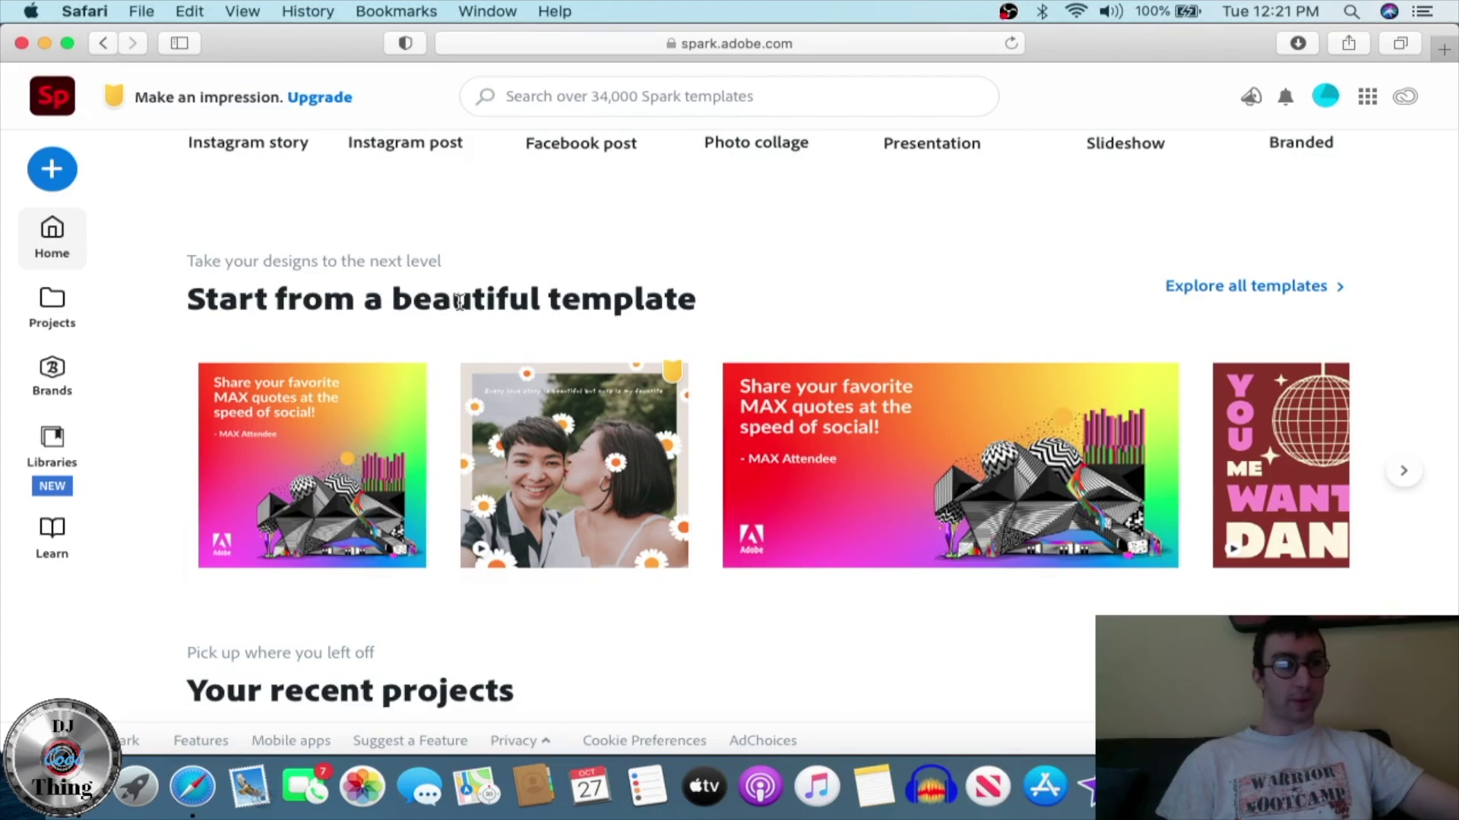
scroll(1056, 410, up, 4)
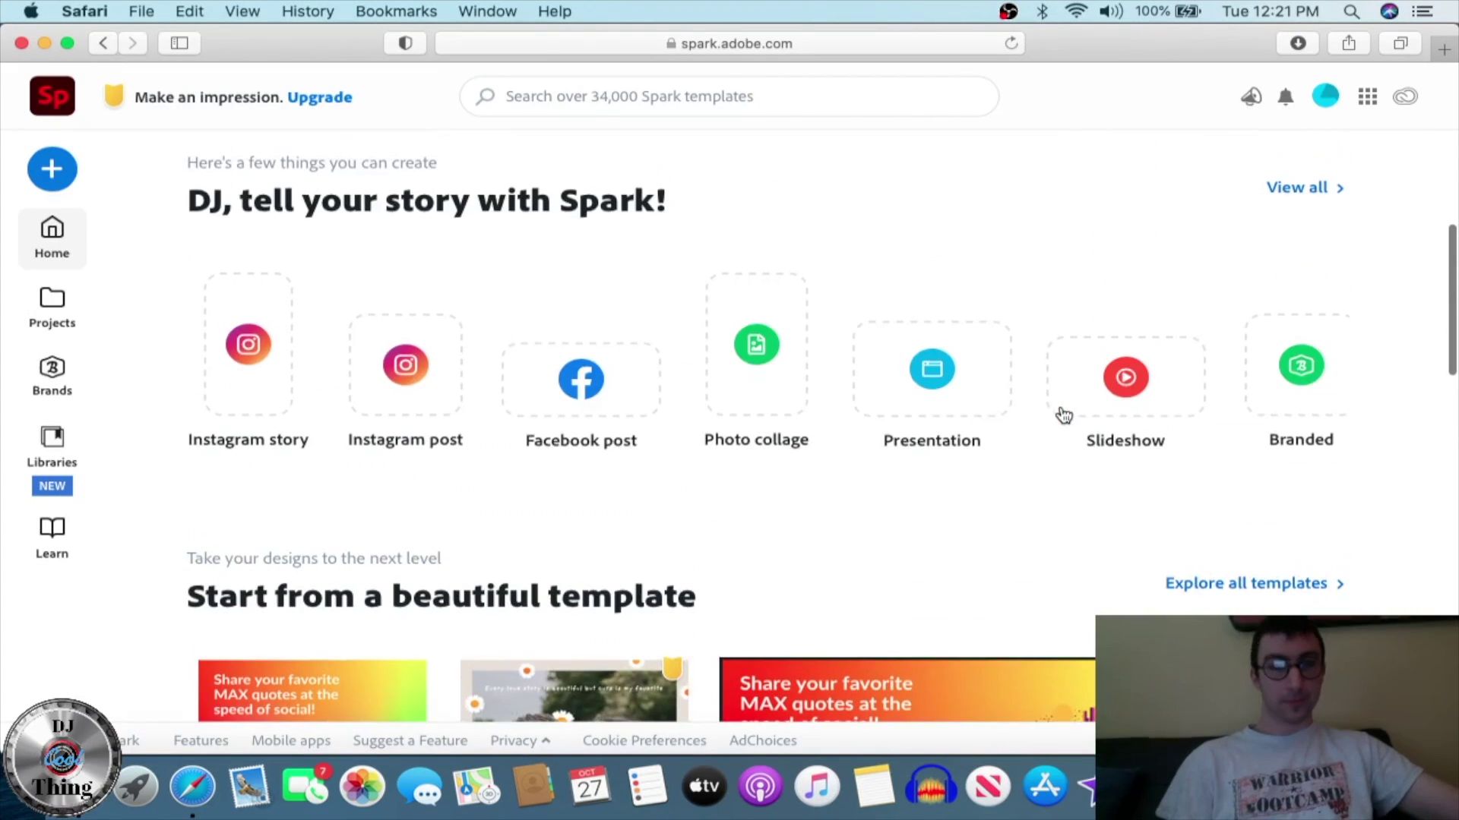
click(1314, 190)
scroll(1200, 528, down, 2)
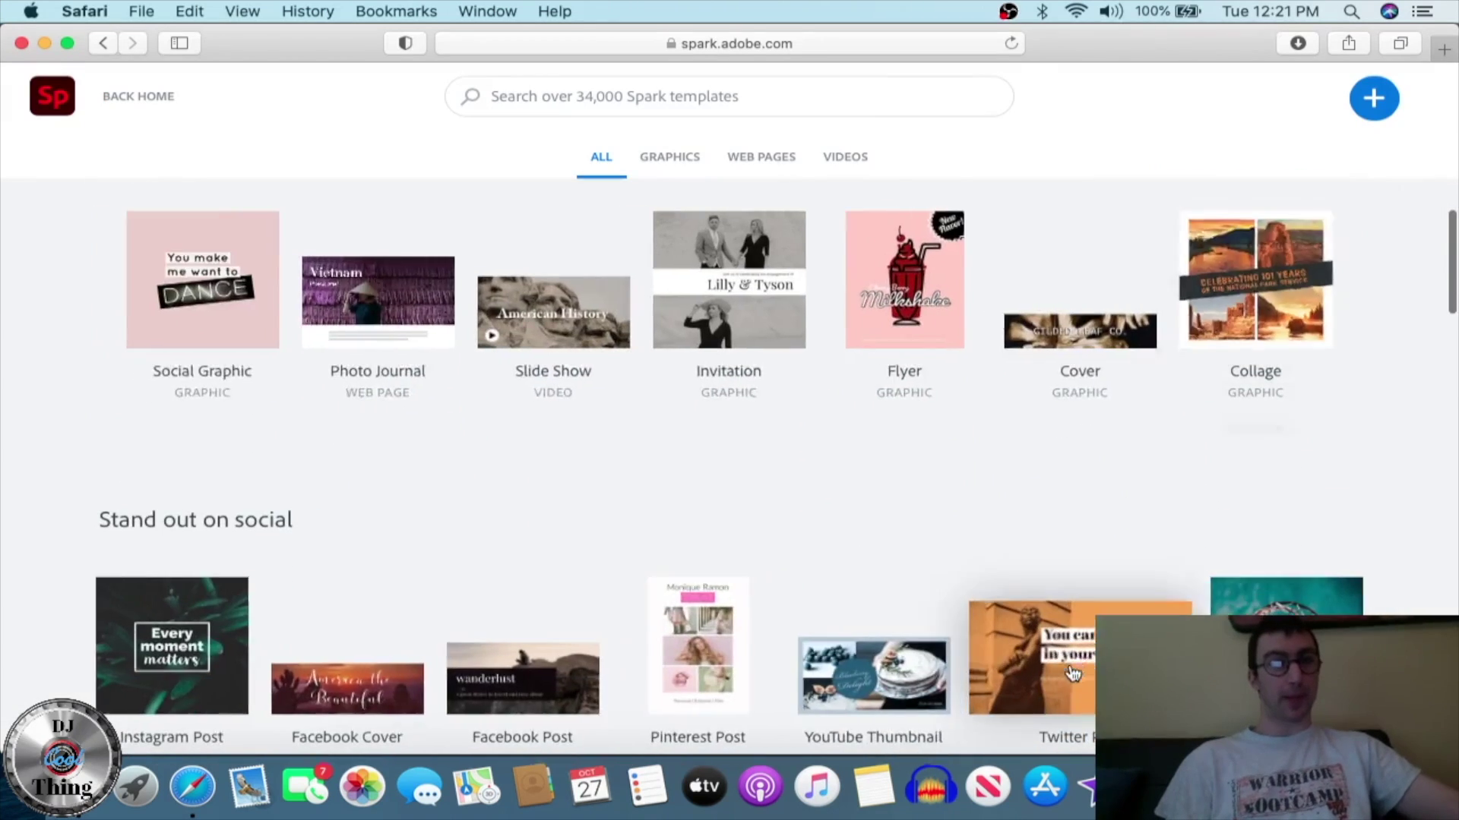
scroll(1073, 673, down, 15)
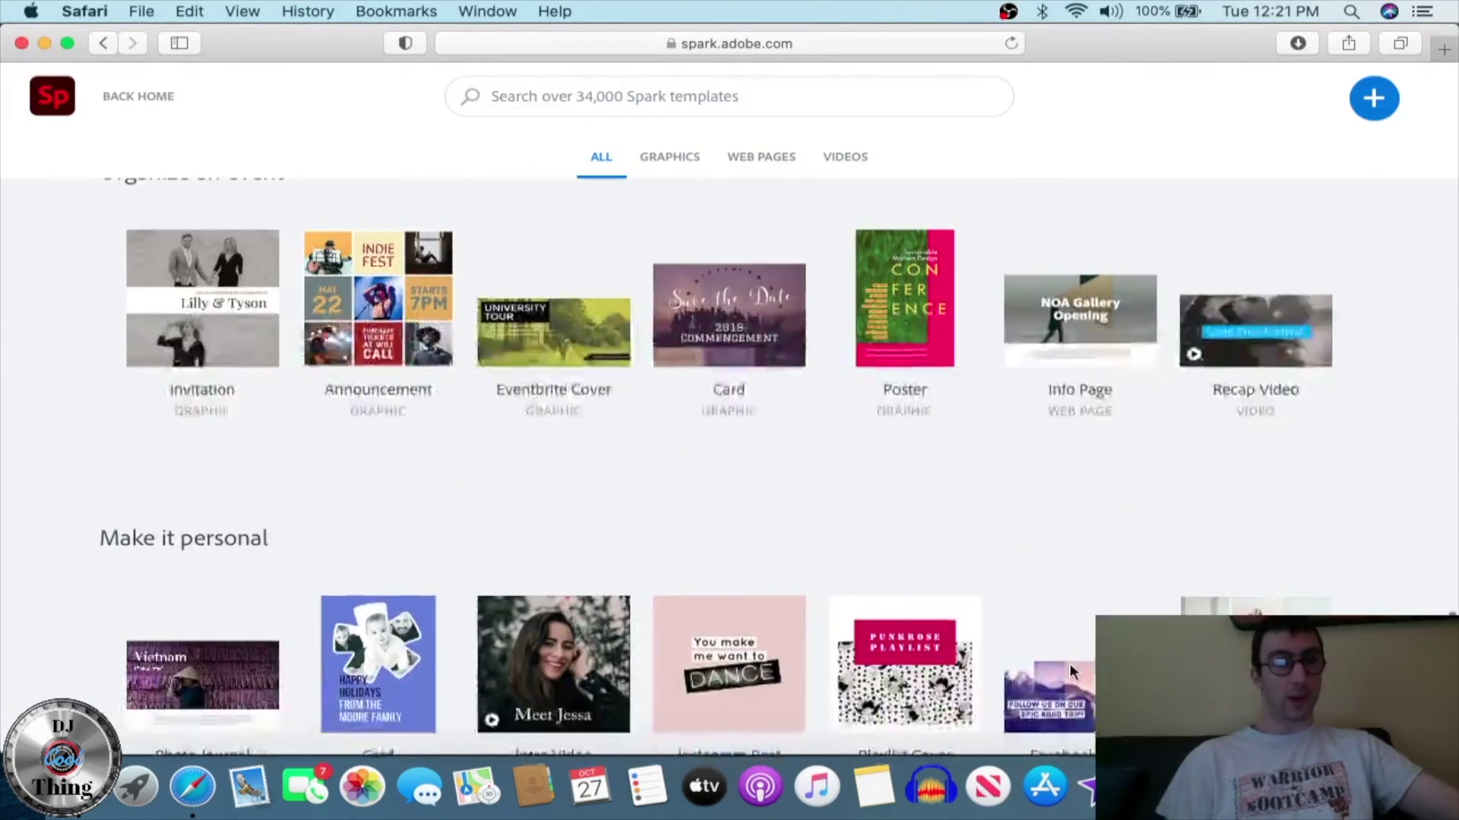
scroll(1070, 664, down, 3)
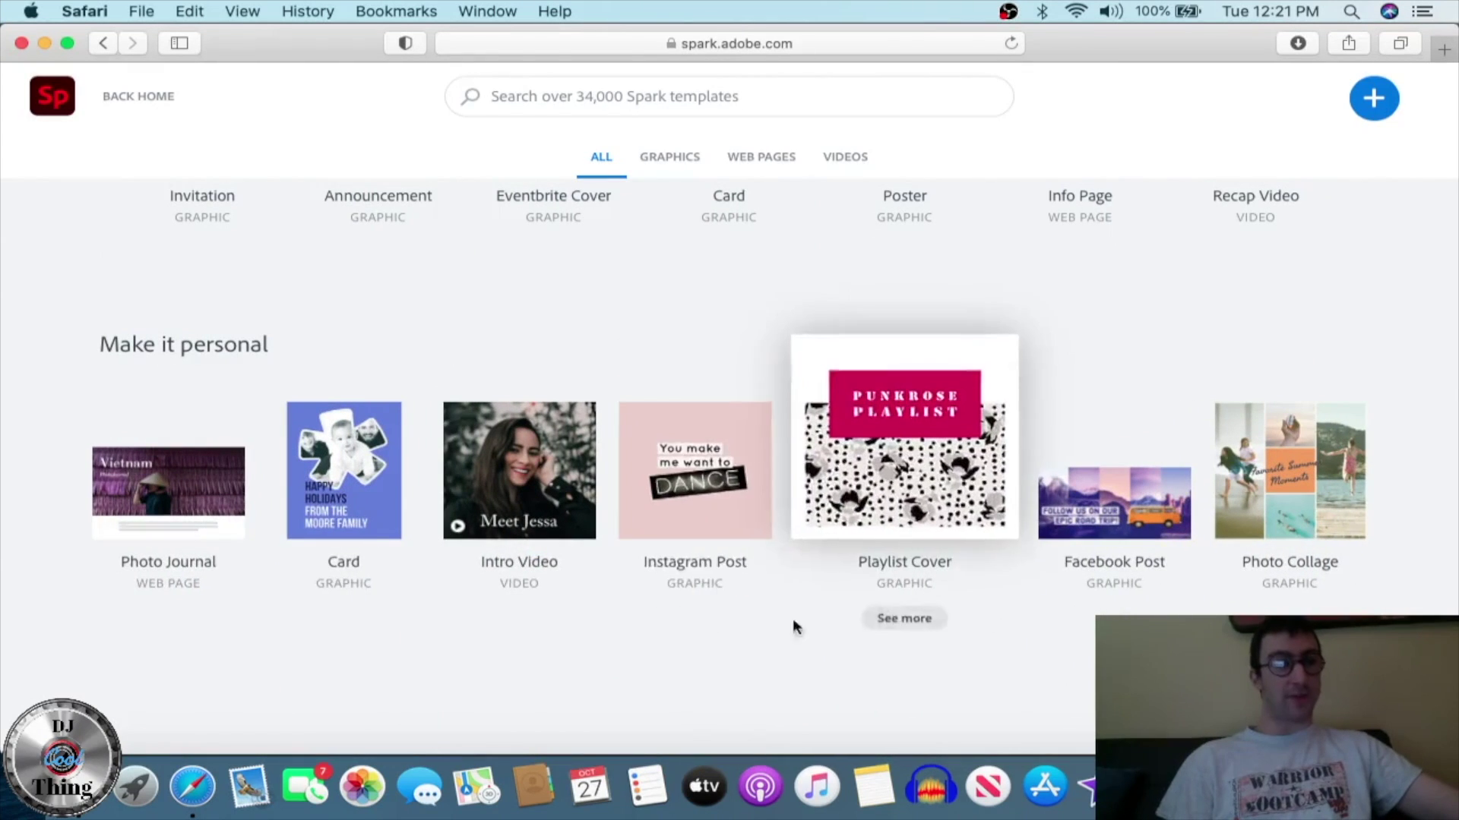
scroll(696, 557, up, 20)
scroll(695, 556, down, 20)
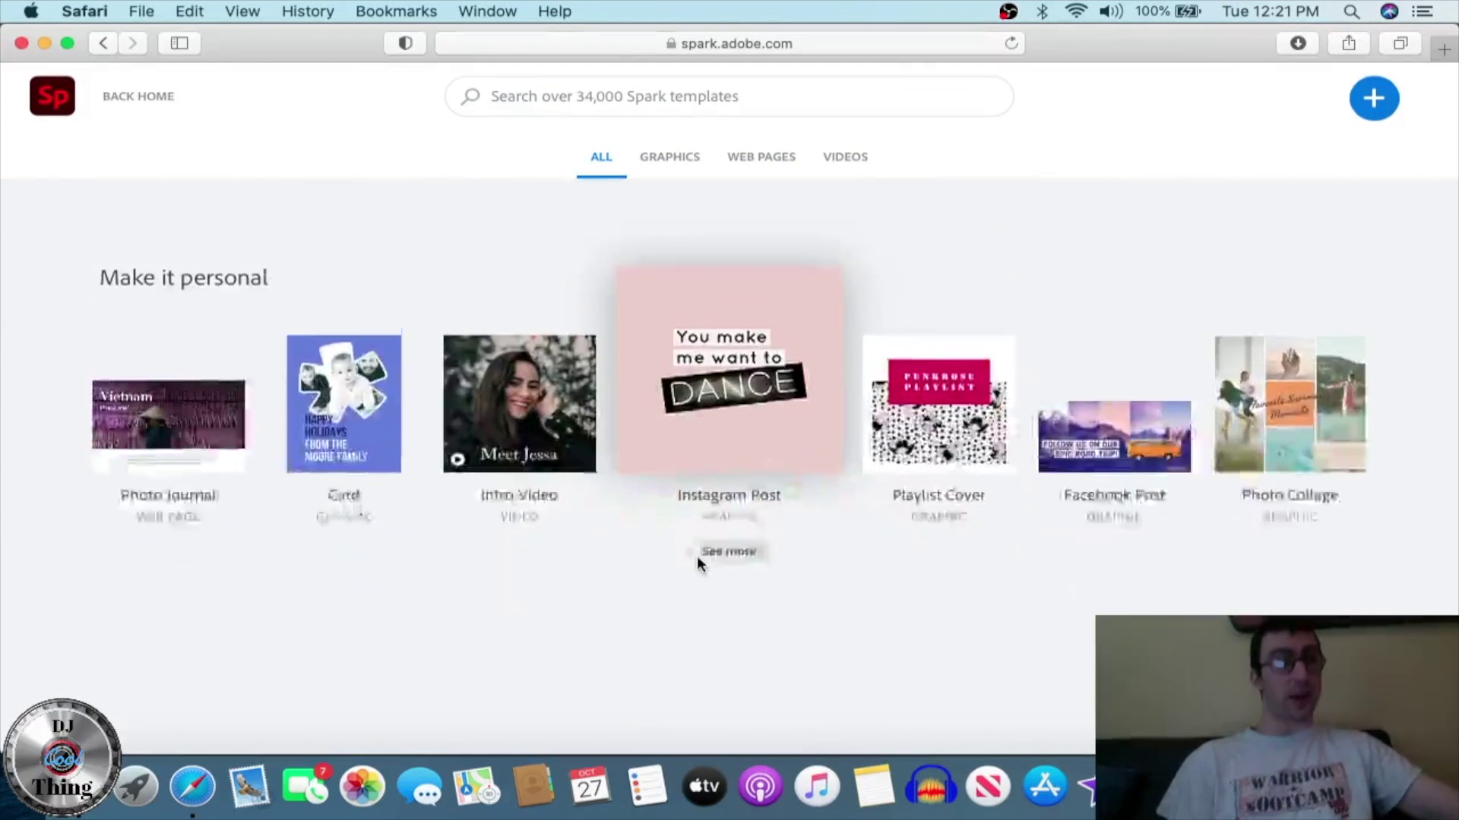
scroll(696, 555, up, 10)
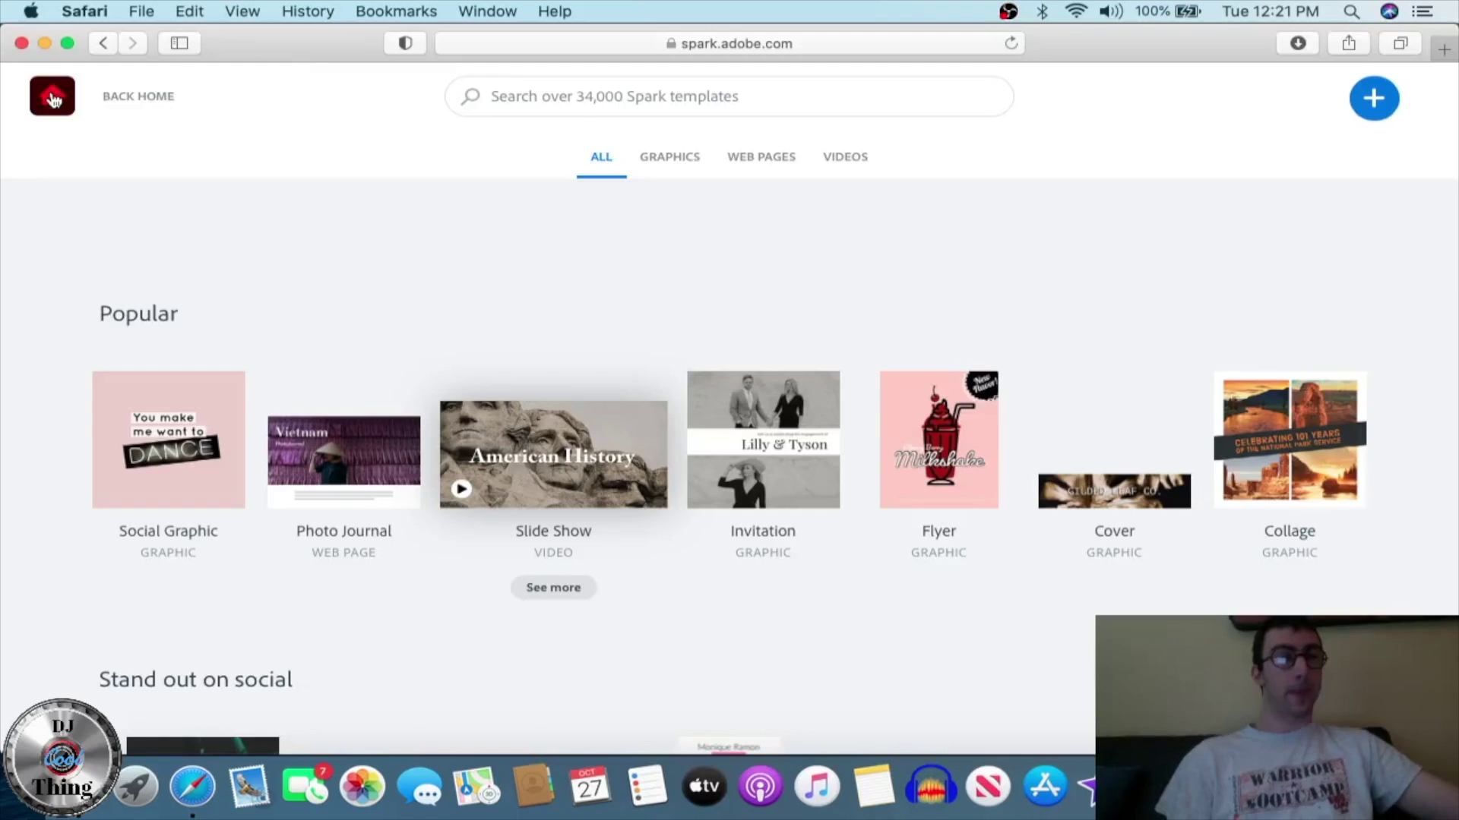
click(53, 99)
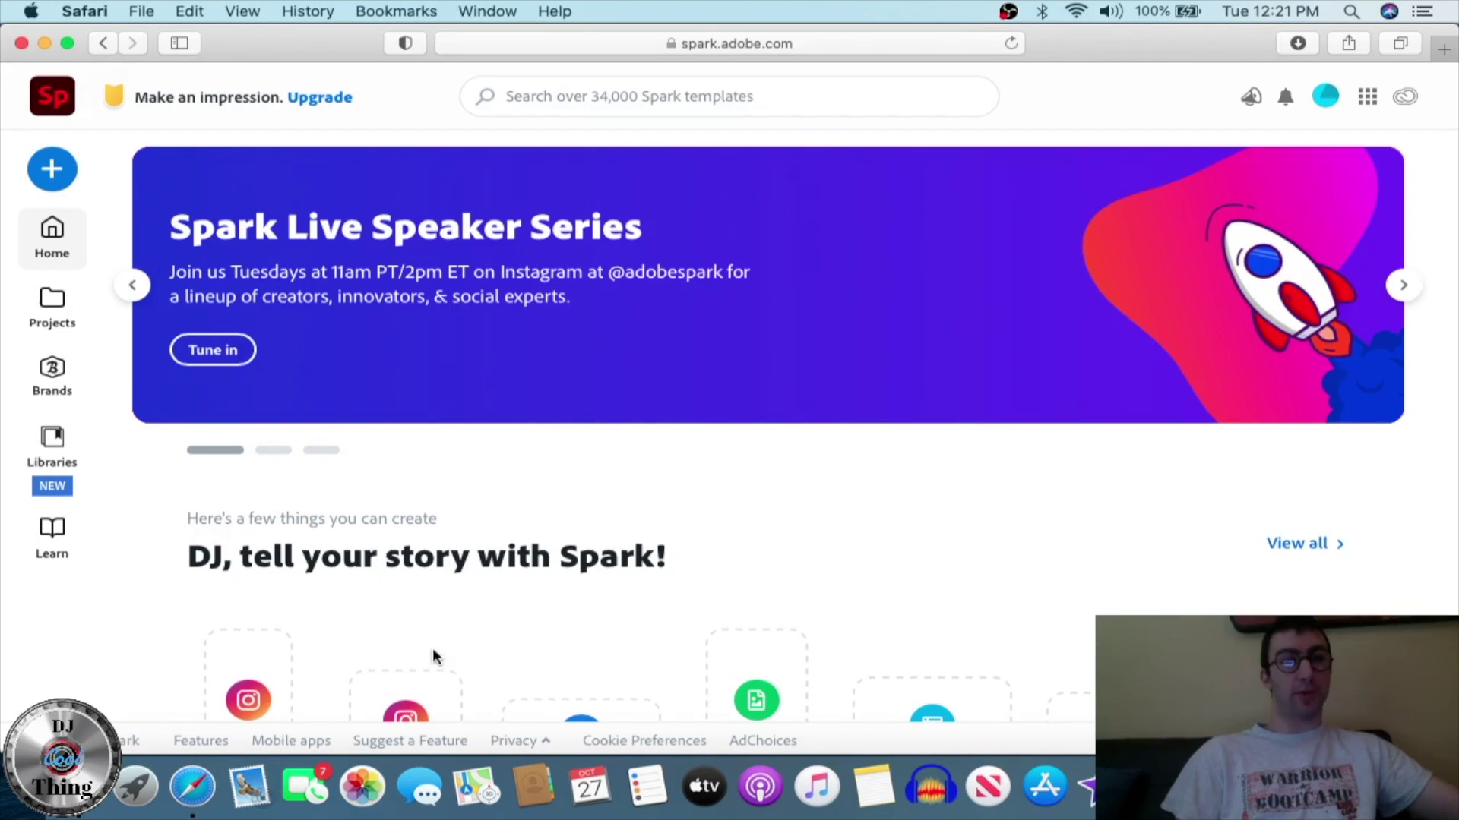
scroll(433, 651, down, 4)
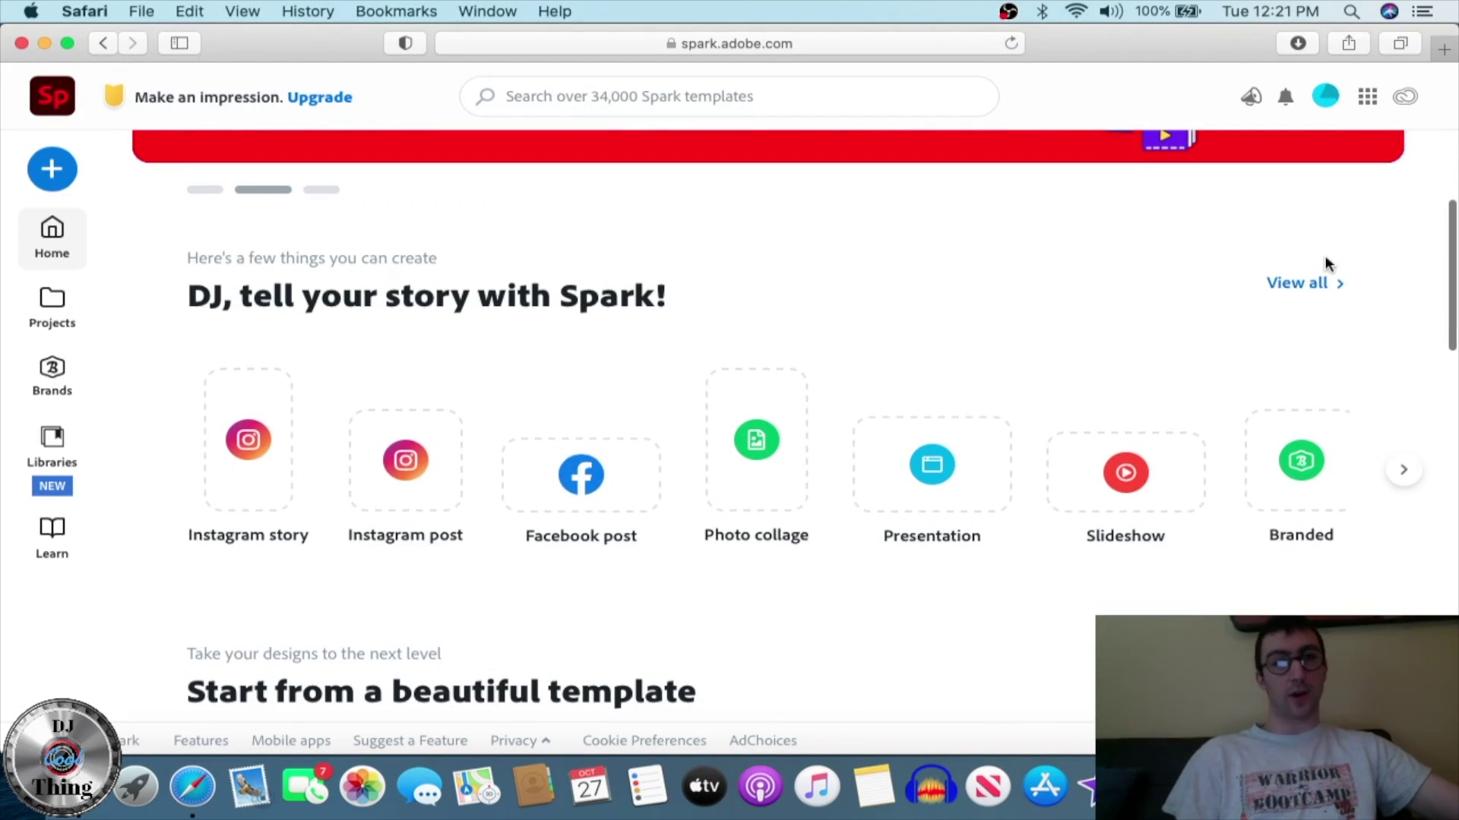
click(1295, 287)
scroll(1293, 293, down, 5)
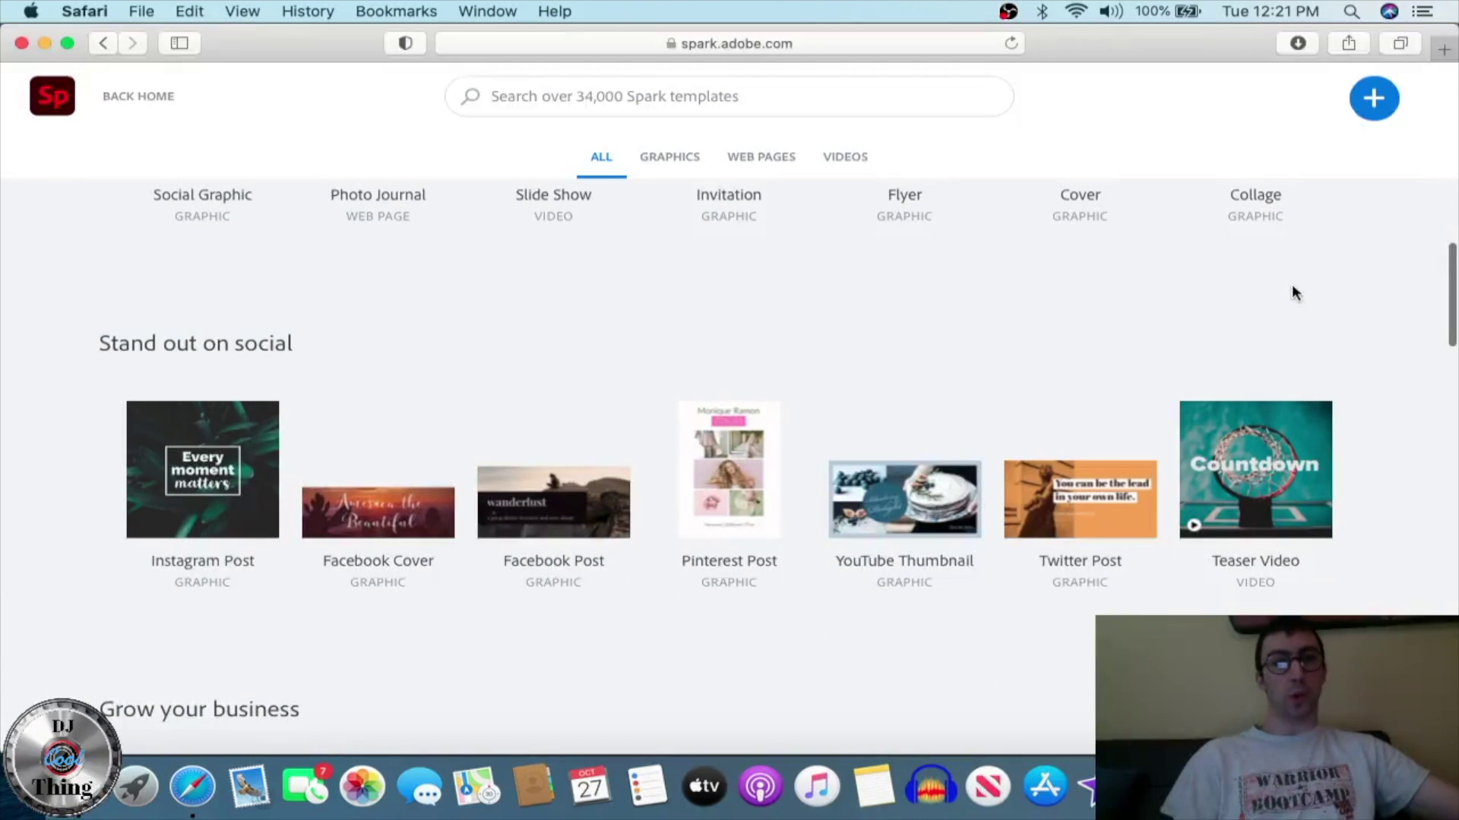
scroll(1243, 484, down, 10)
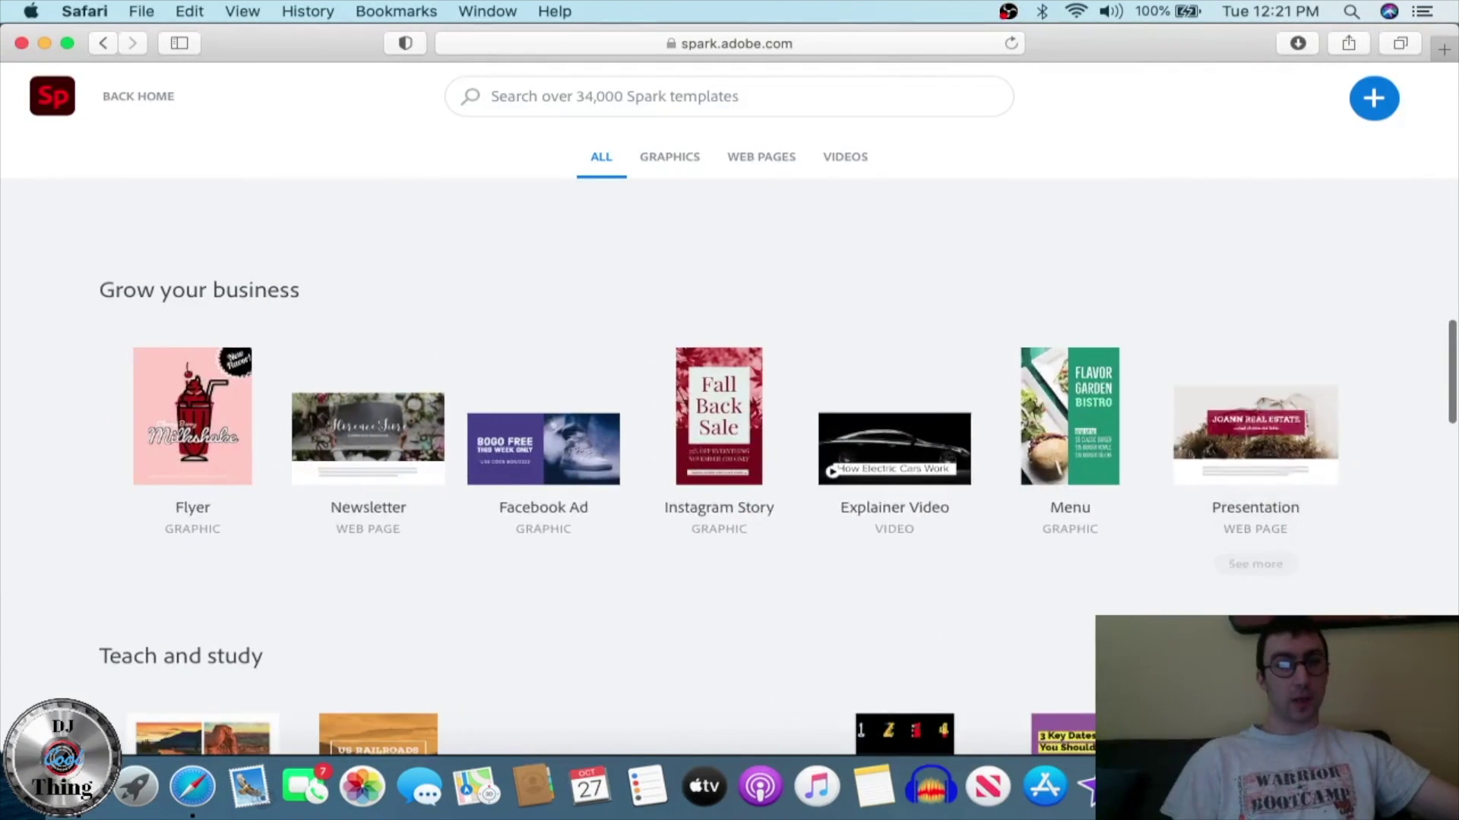
scroll(729, 455, down, 10)
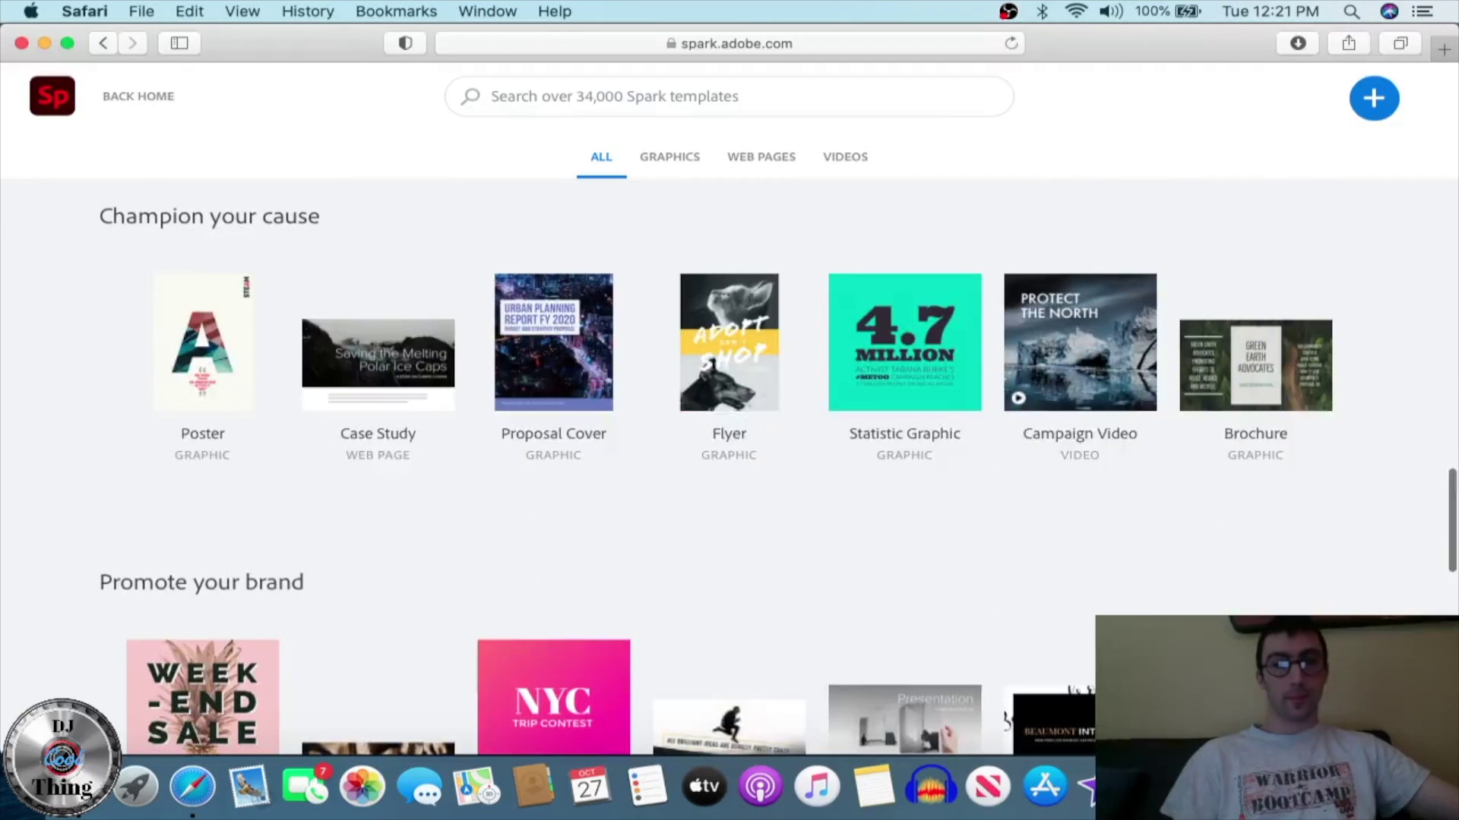
scroll(1255, 532, down, 7)
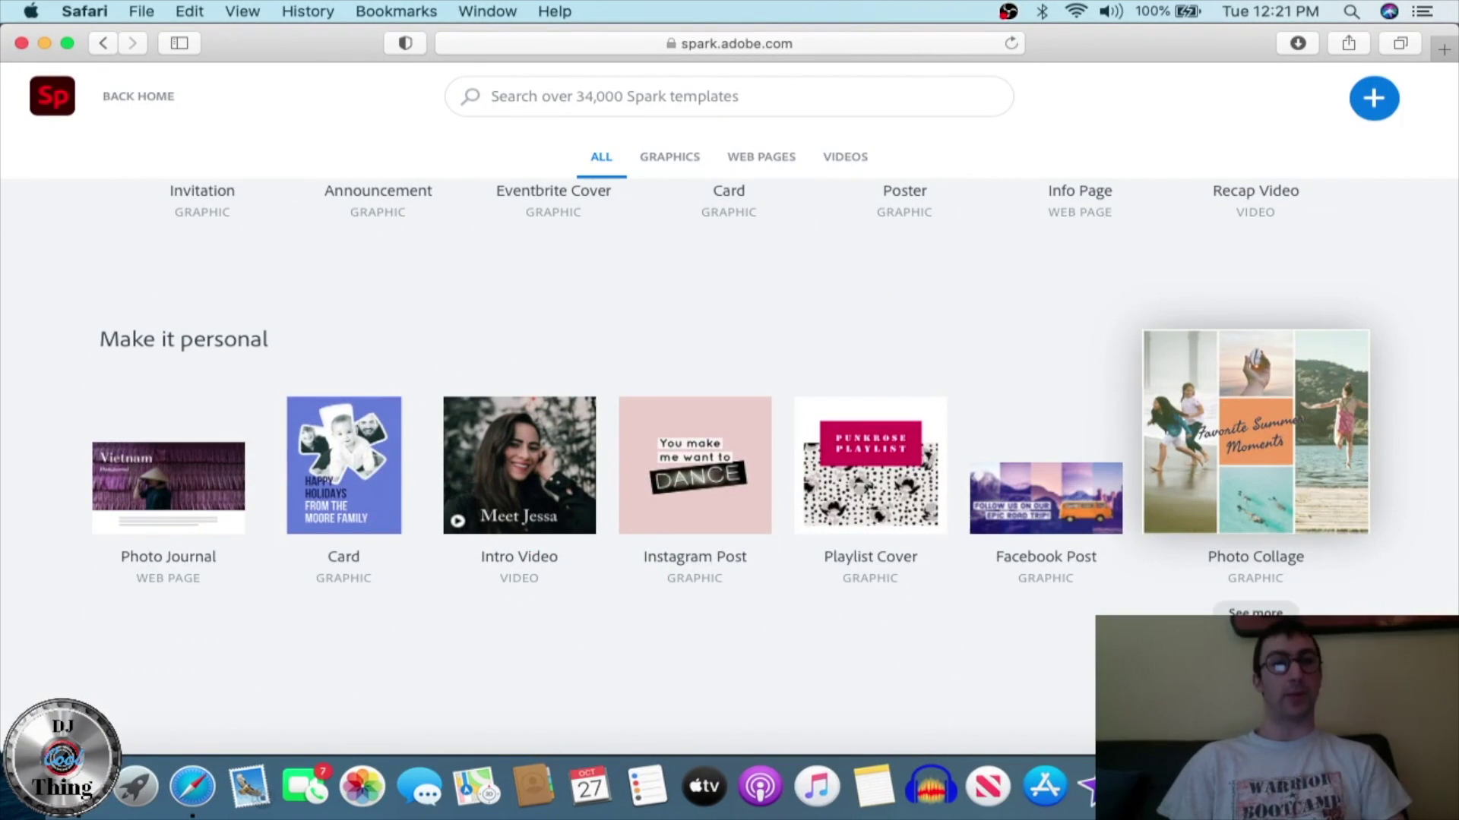
scroll(1113, 573, up, 20)
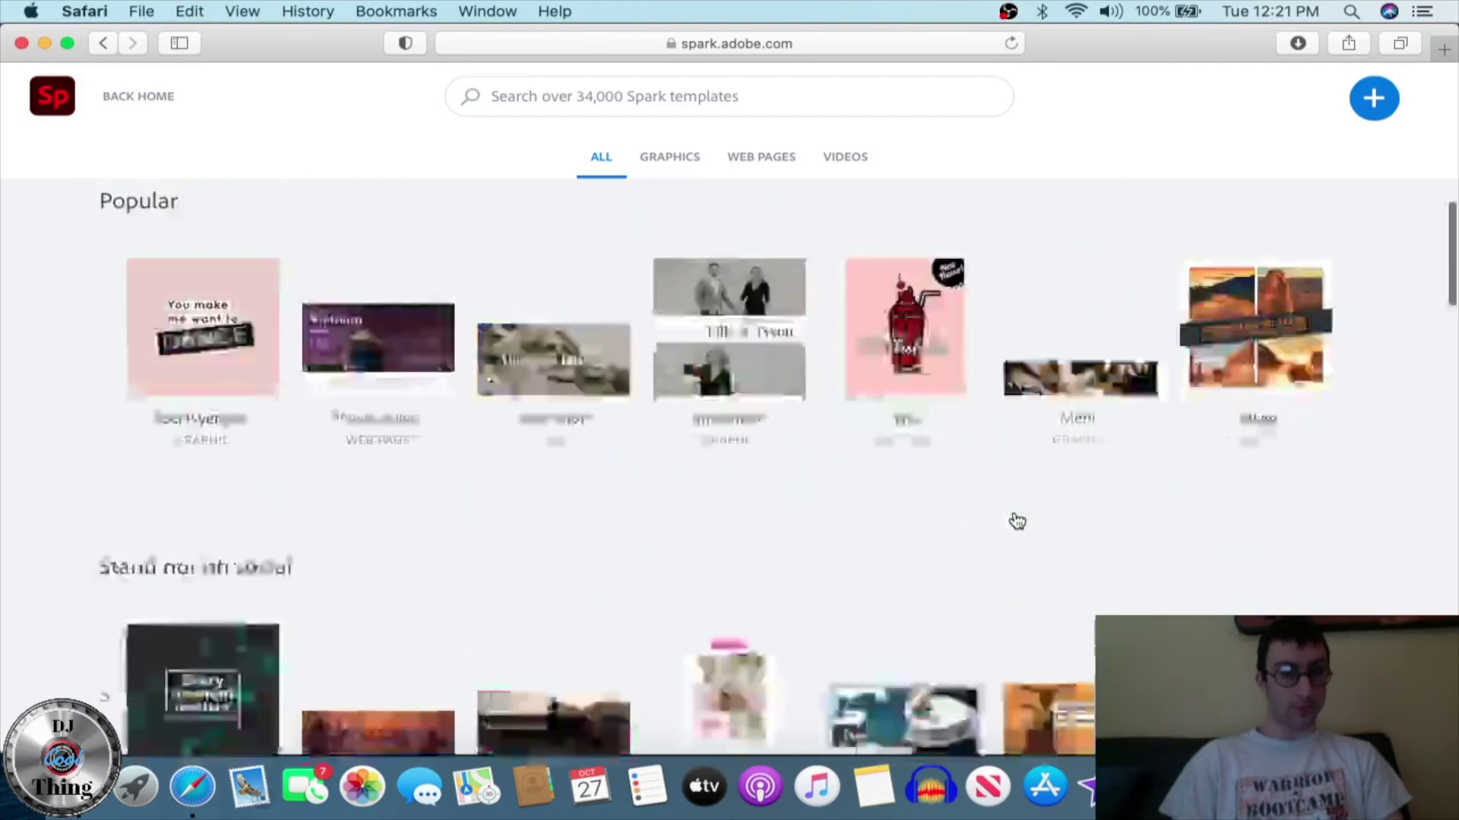
scroll(619, 682, down, 5)
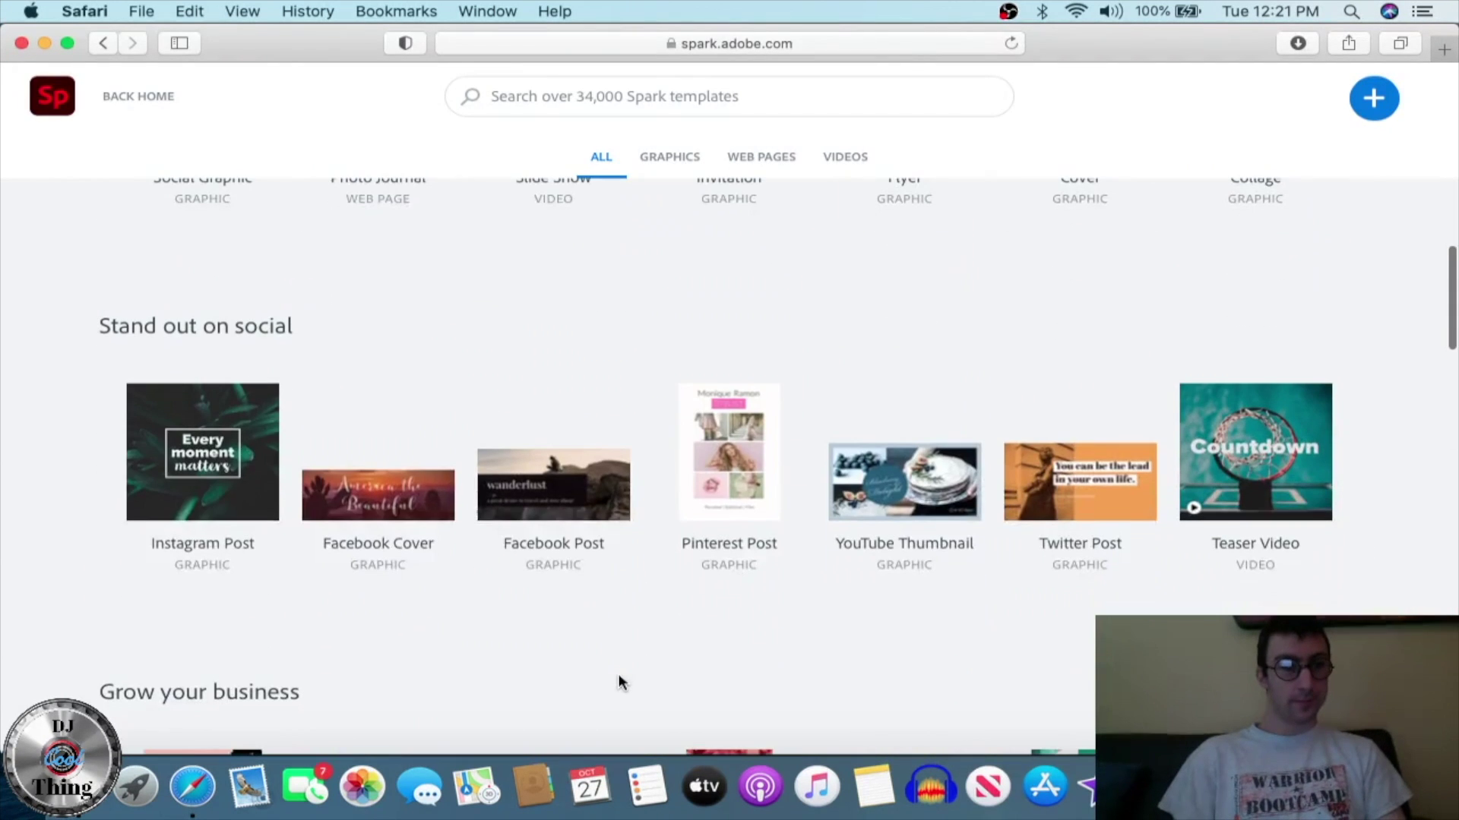
mouse_move(193, 489)
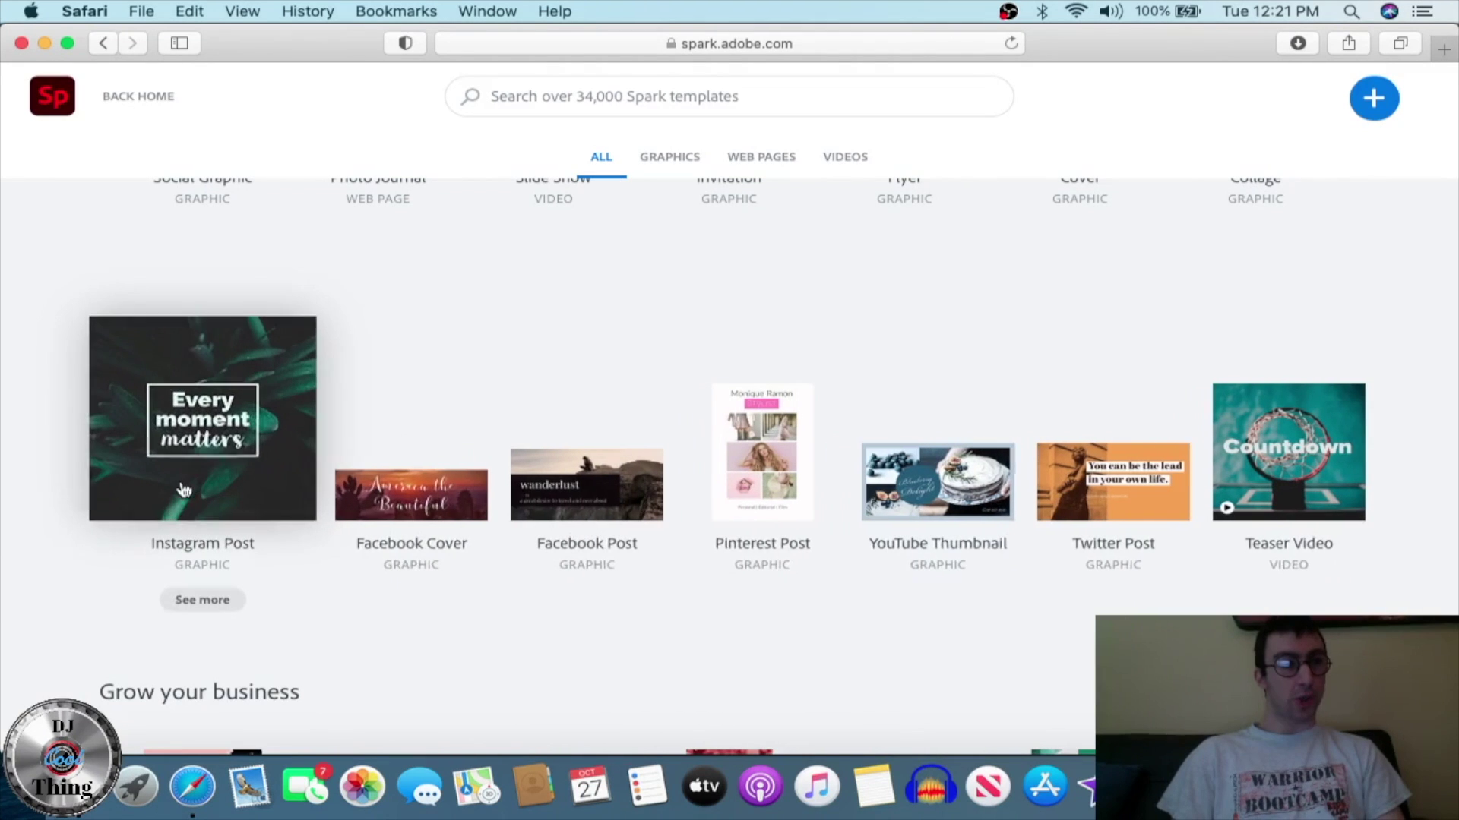
mouse_move(430, 519)
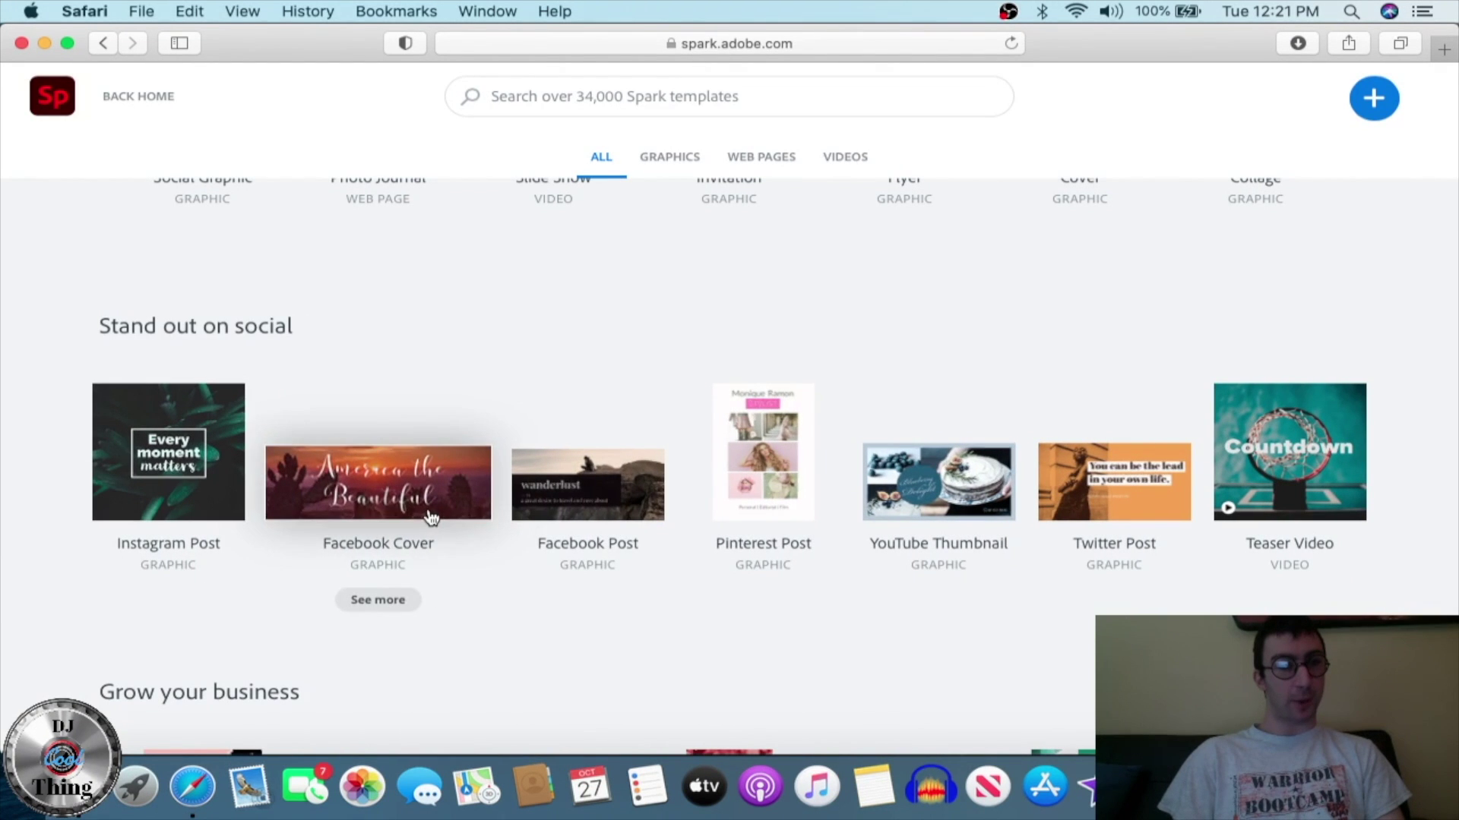
mouse_move(1156, 507)
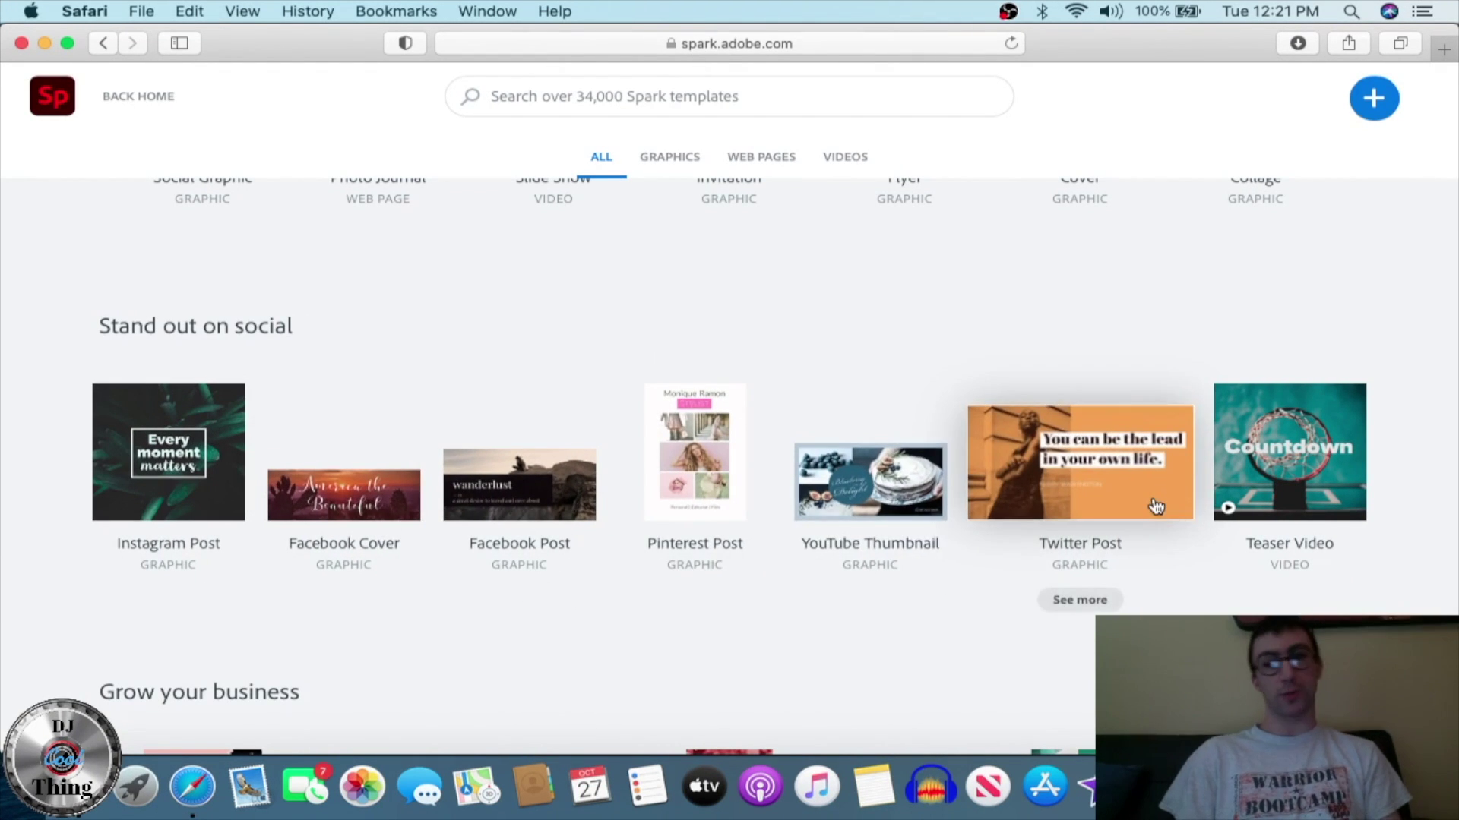
scroll(927, 748, down, 5)
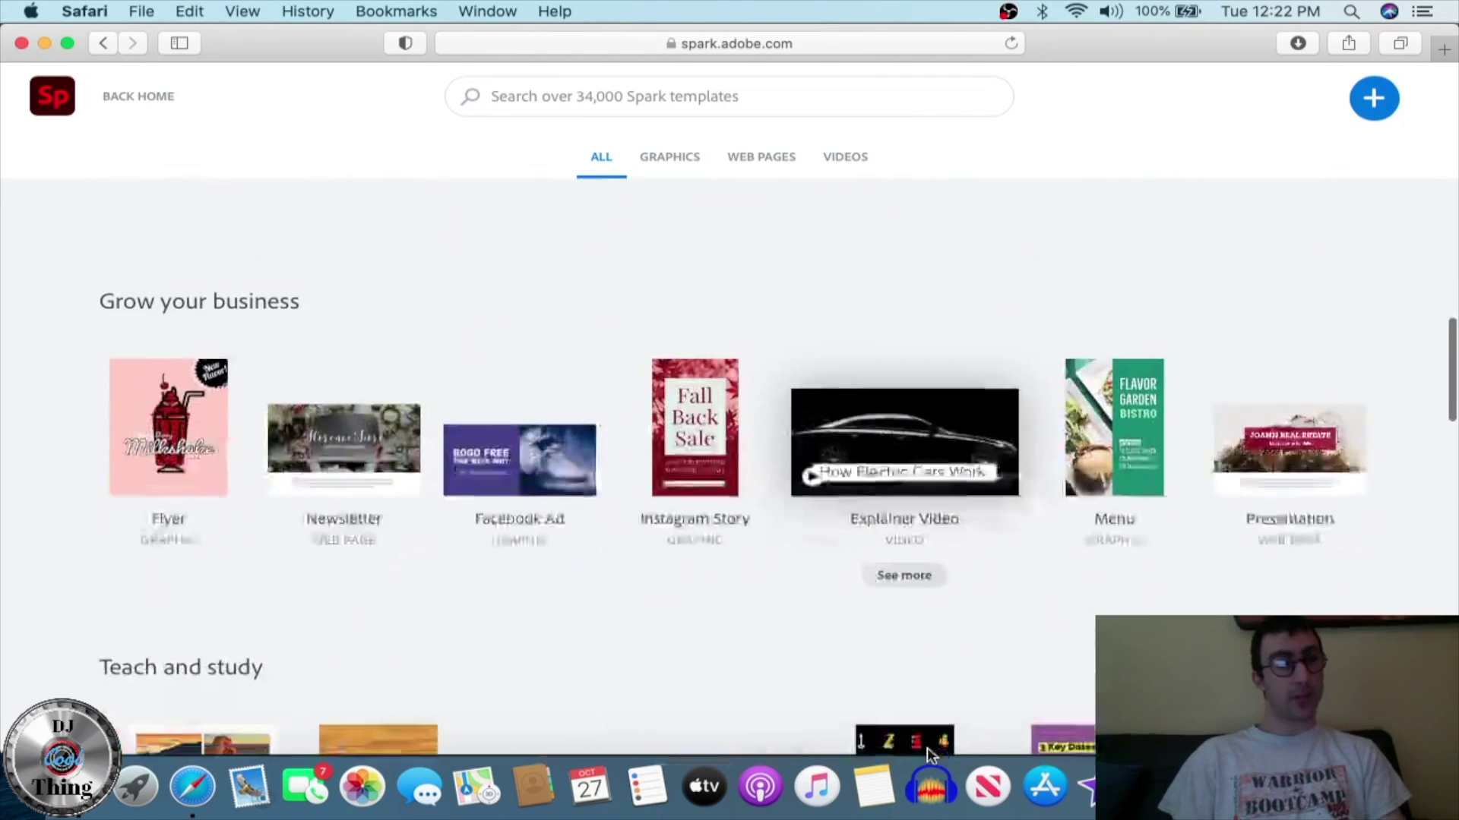
scroll(927, 752, down, 3)
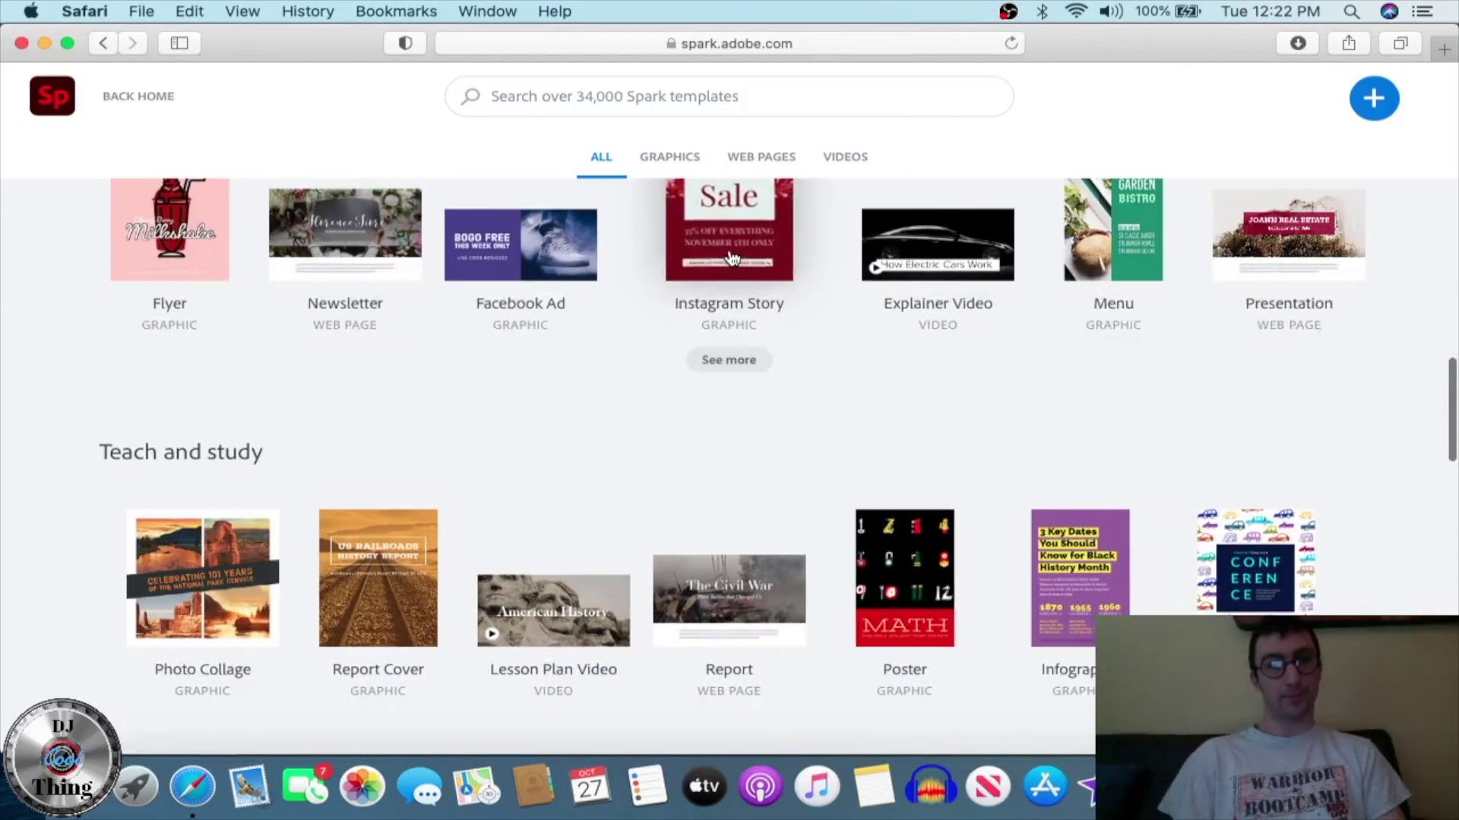
scroll(733, 263, up, 2)
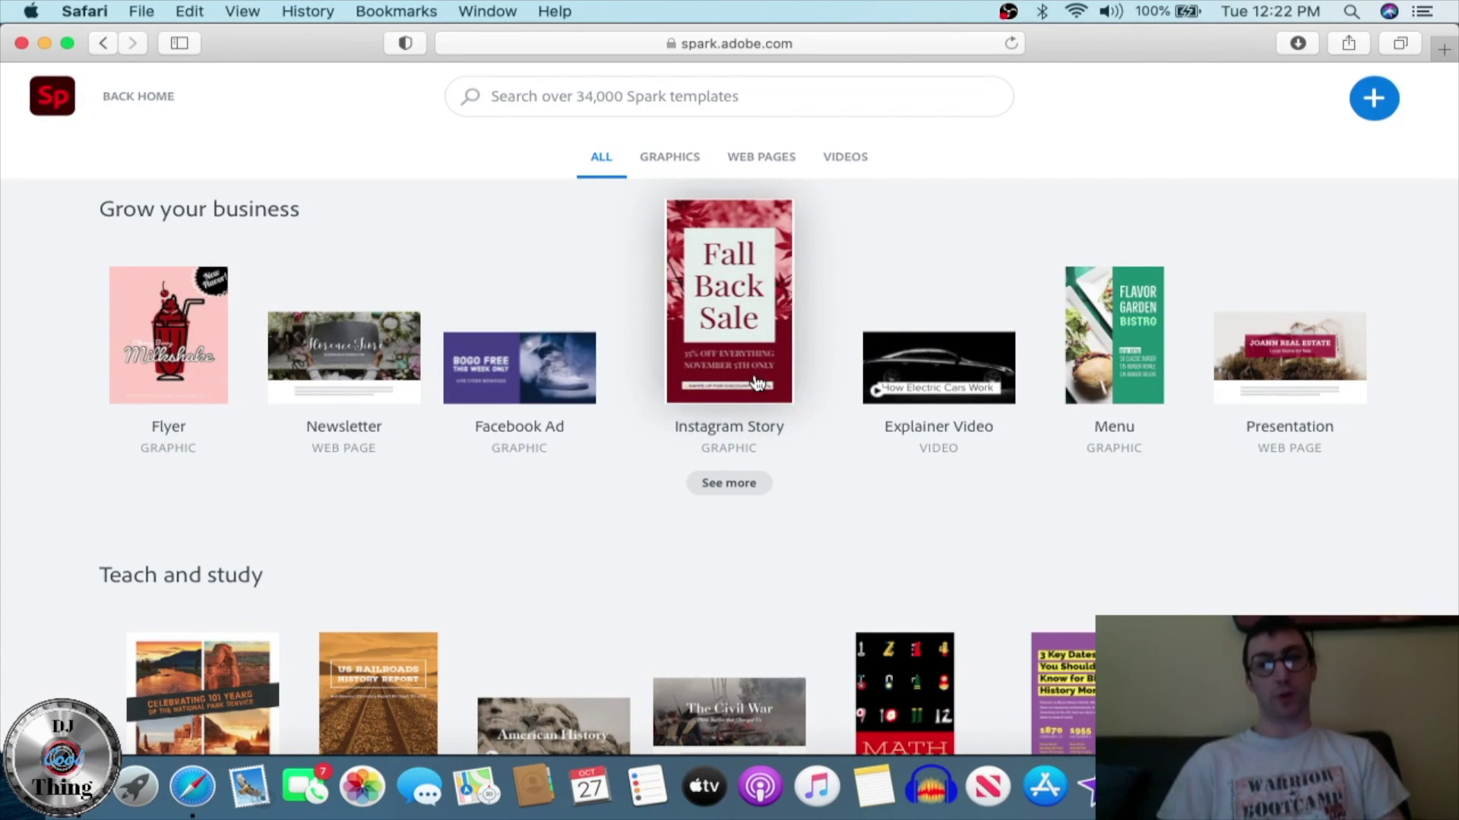
scroll(812, 456, down, 5)
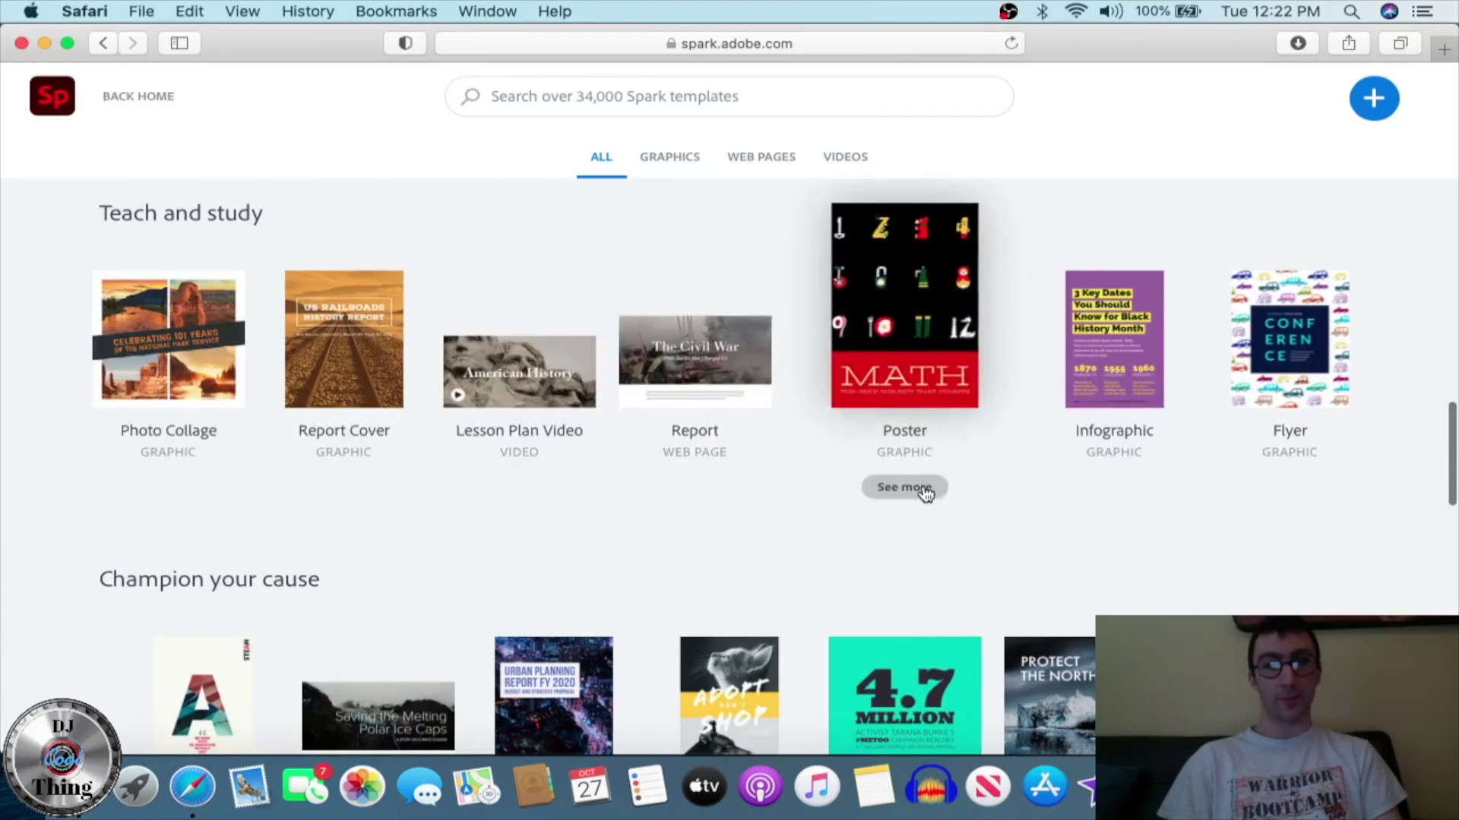
scroll(924, 490, down, 5)
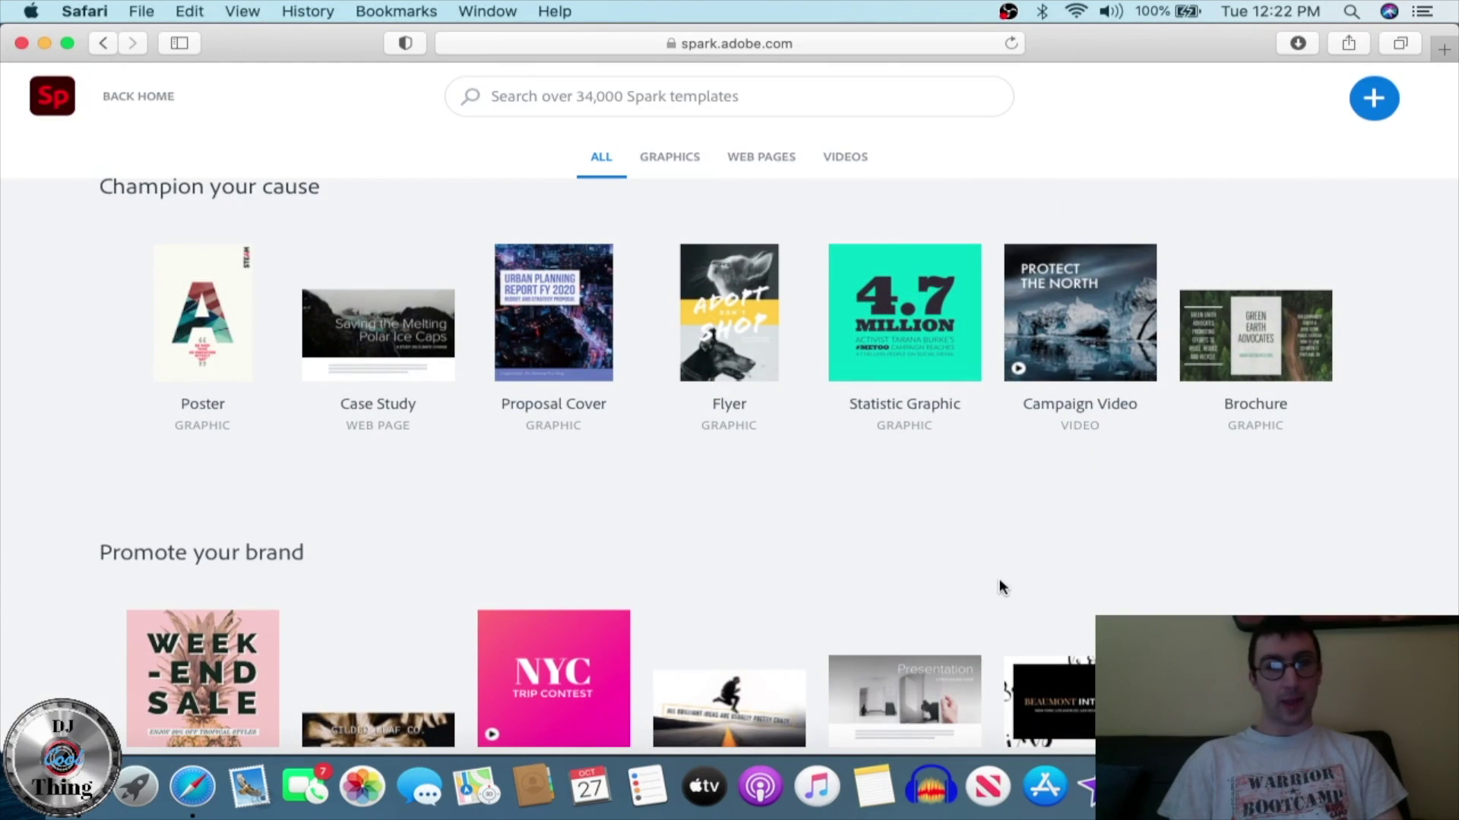
scroll(1002, 587, down, 5)
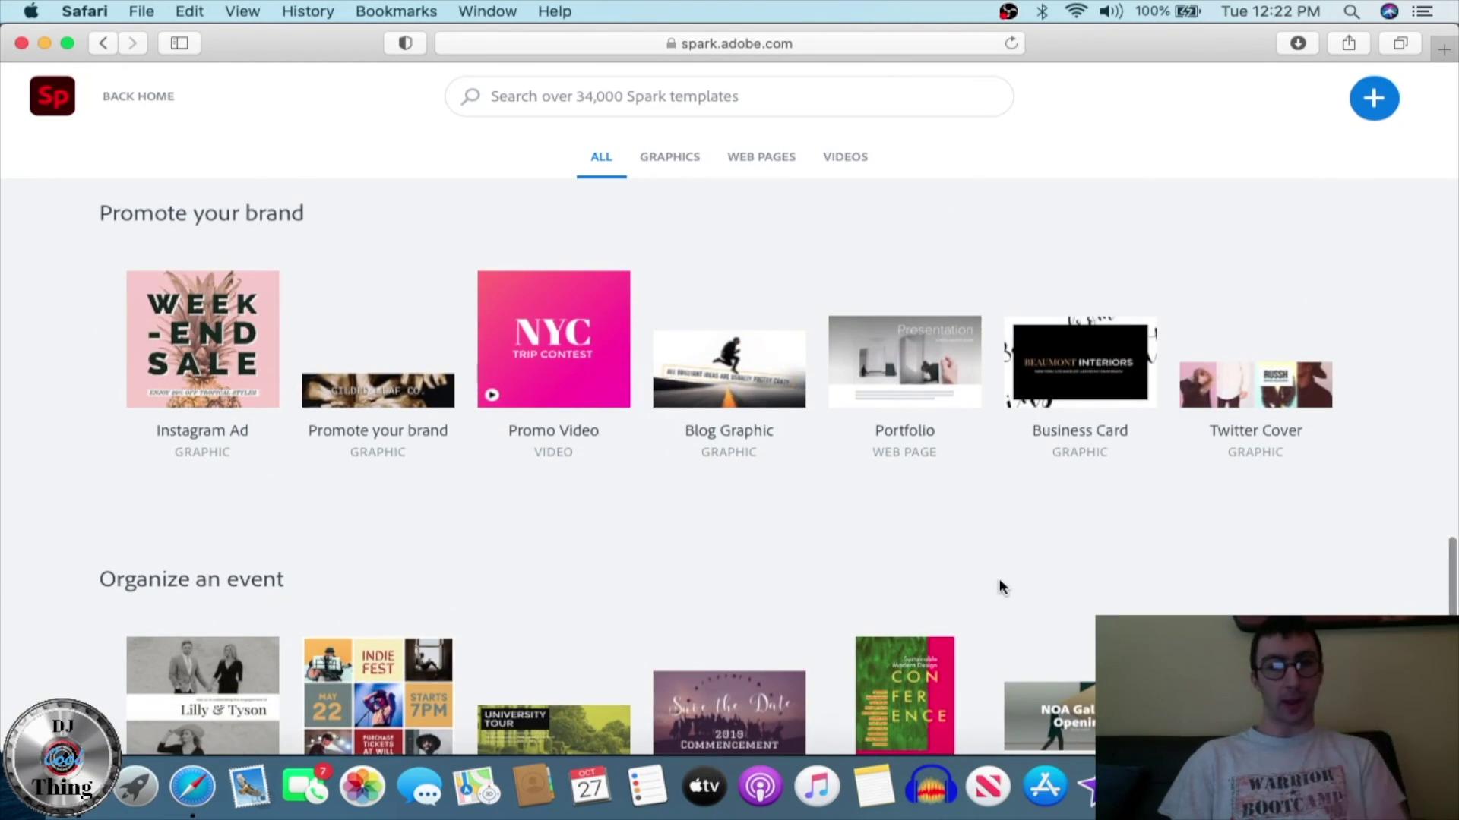
scroll(1001, 586, down, 4)
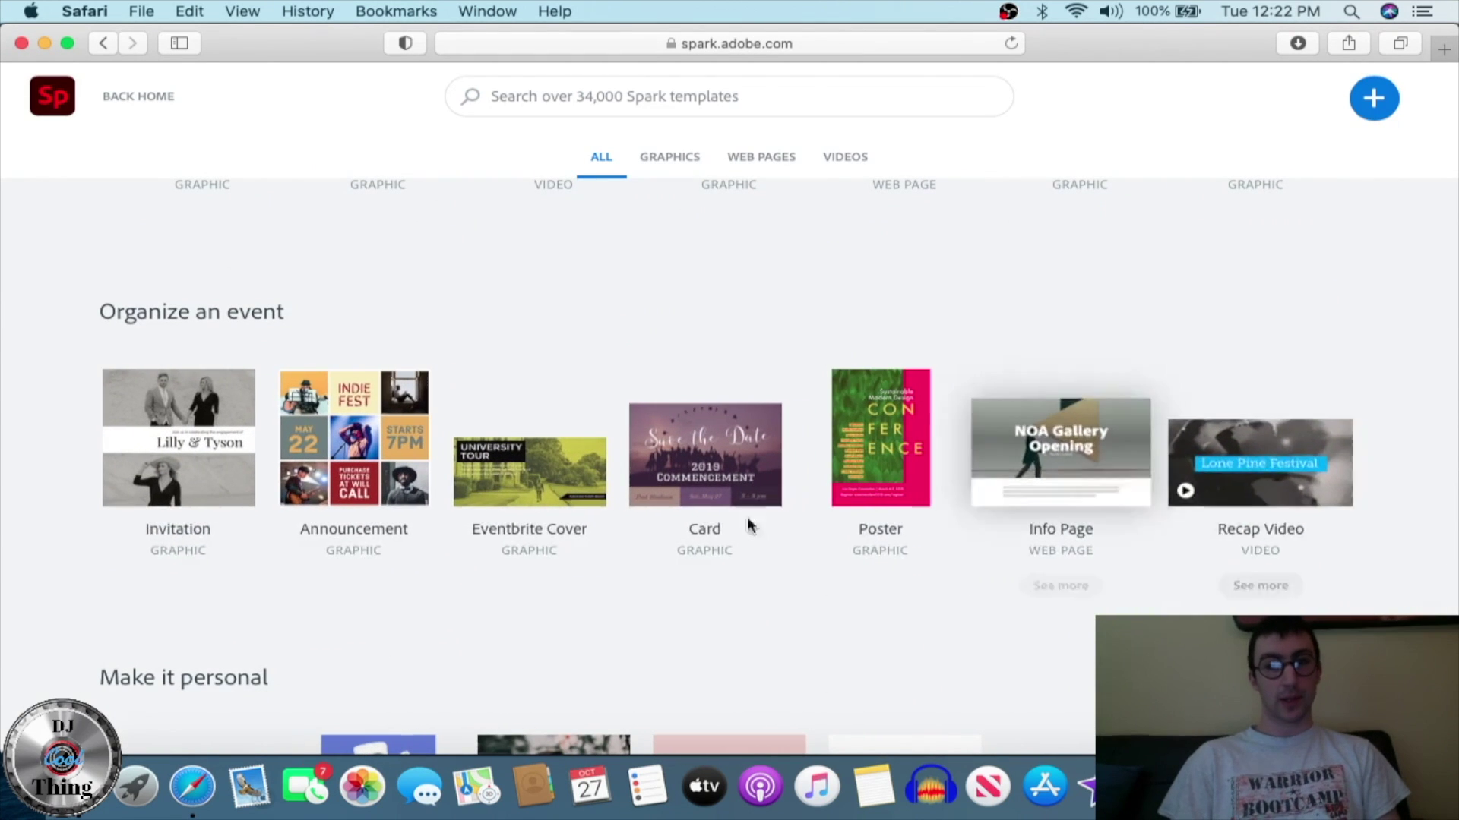
scroll(425, 578, down, 3)
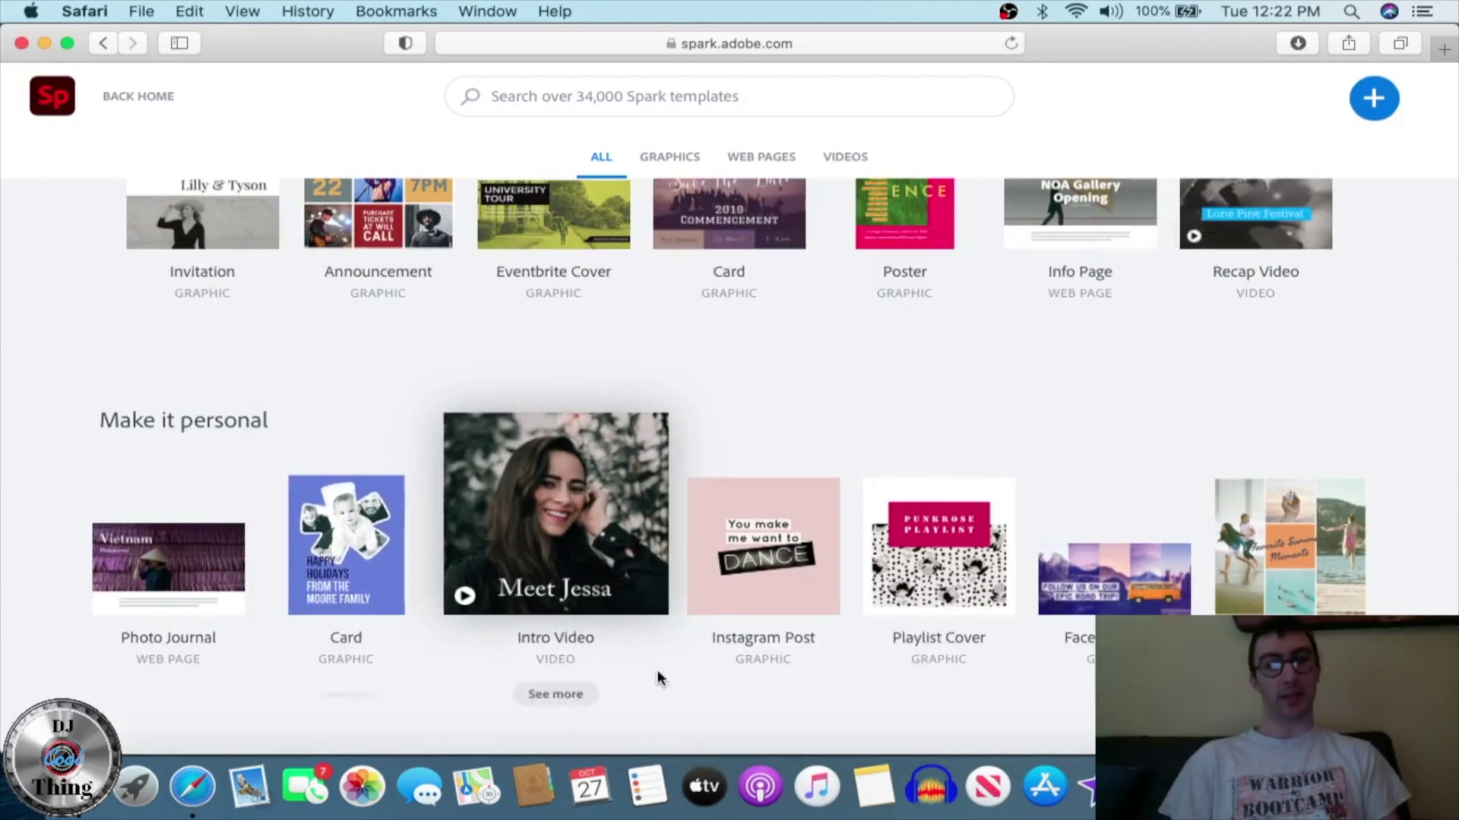
scroll(658, 669, down, 2)
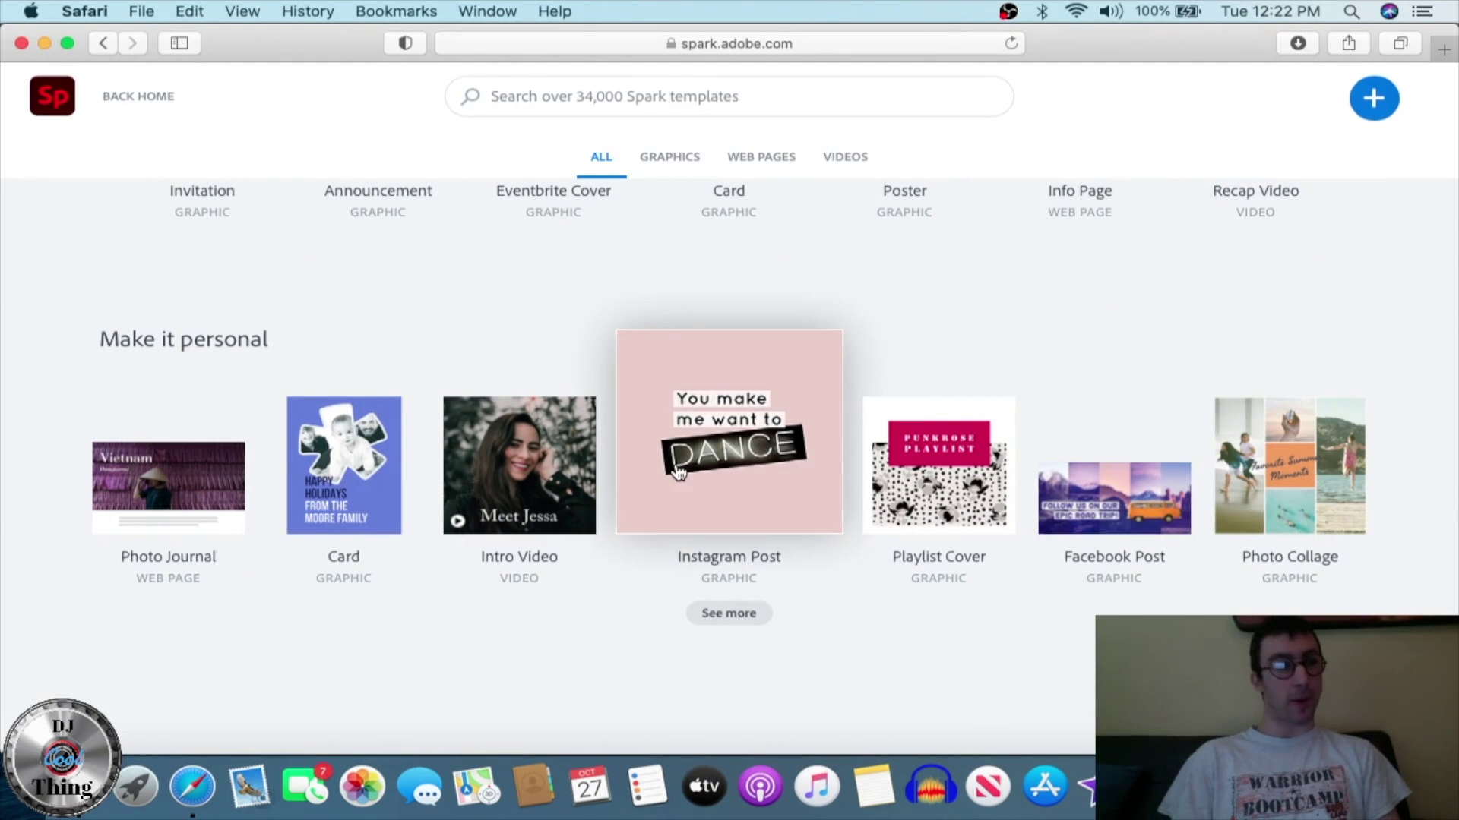
scroll(494, 367, down, 10)
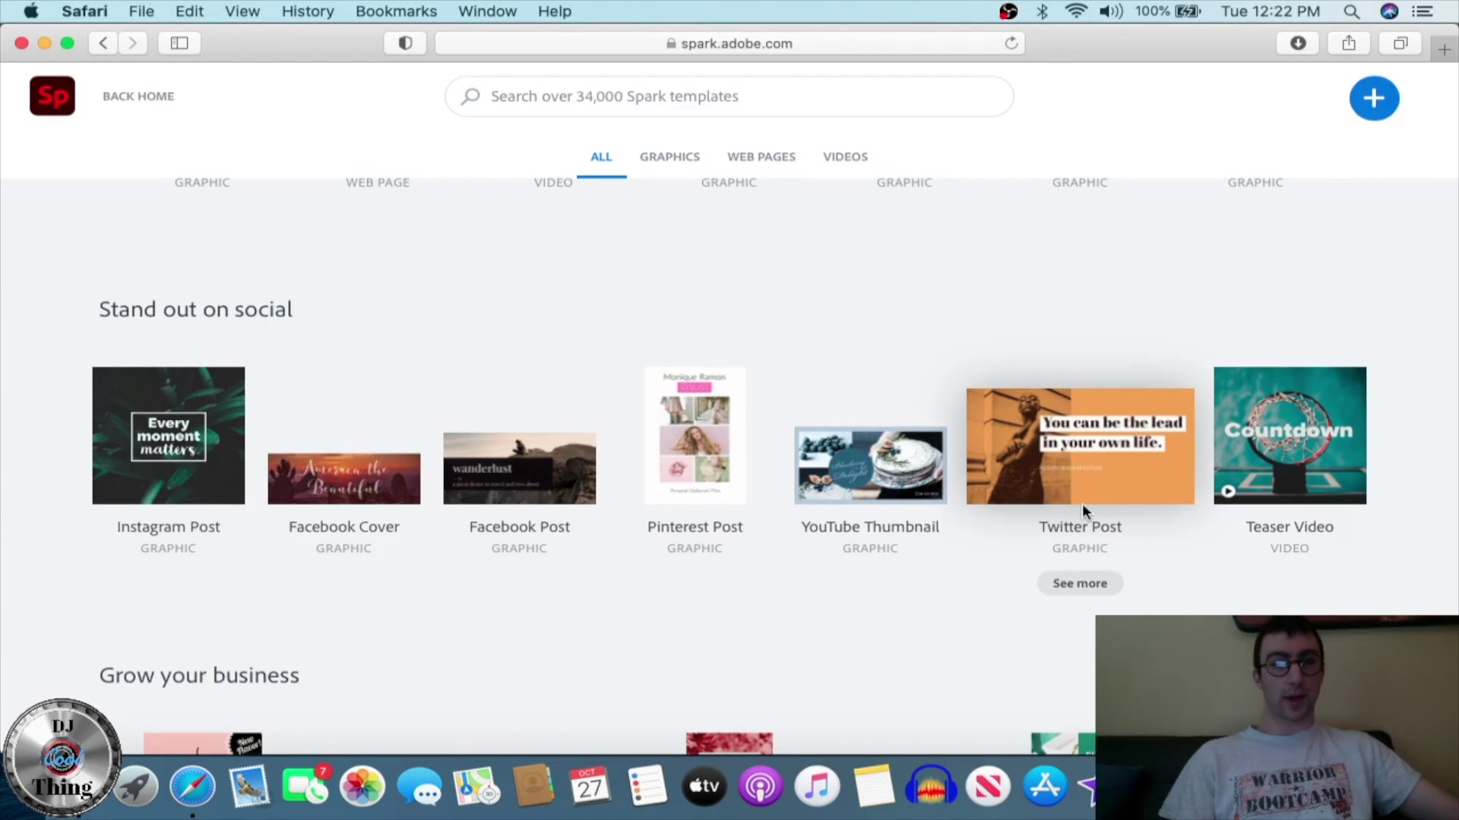
scroll(1079, 585, down, 5)
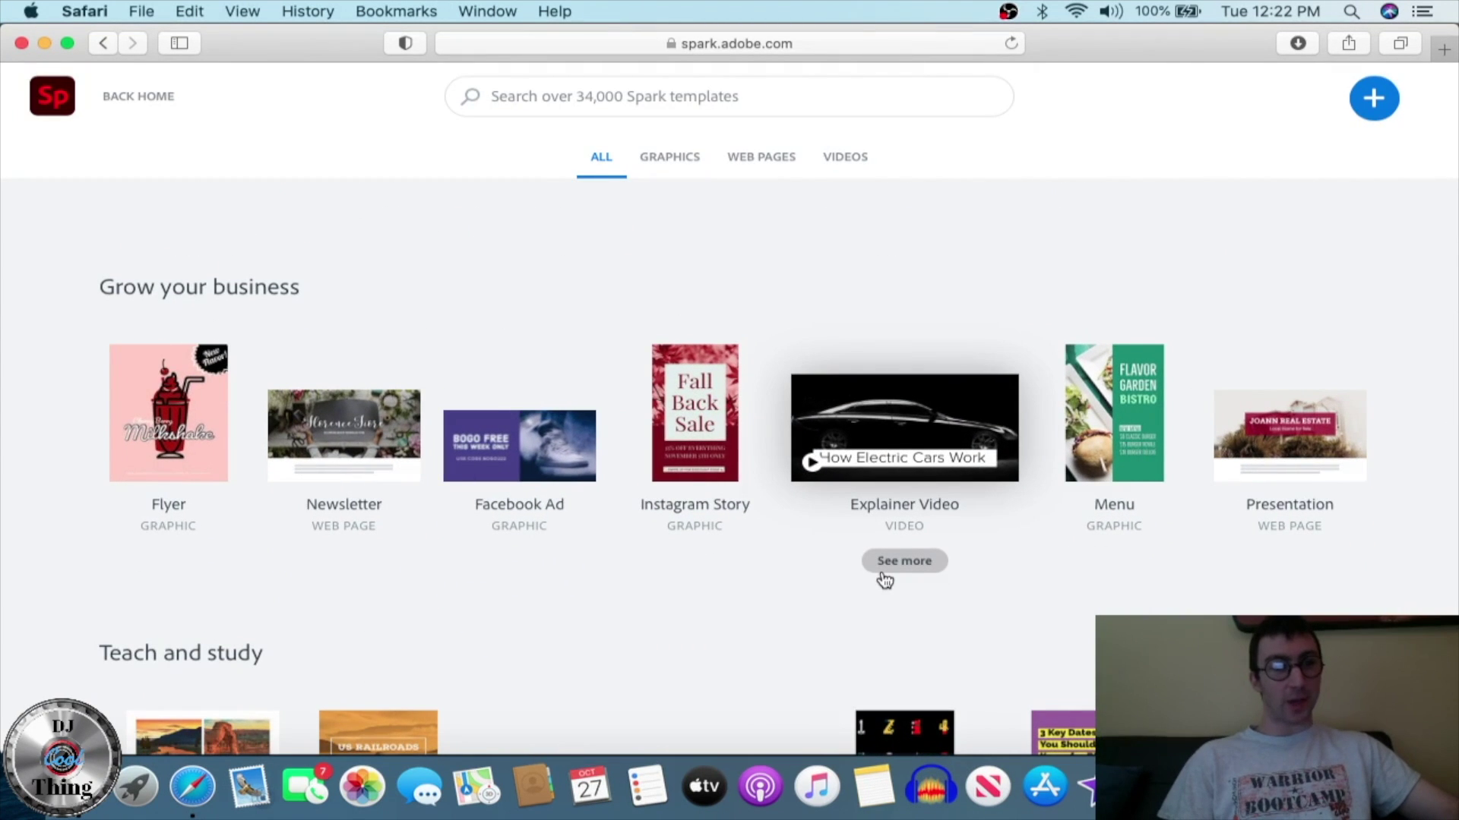
scroll(881, 579, down, 5)
scroll(456, 563, down, 3)
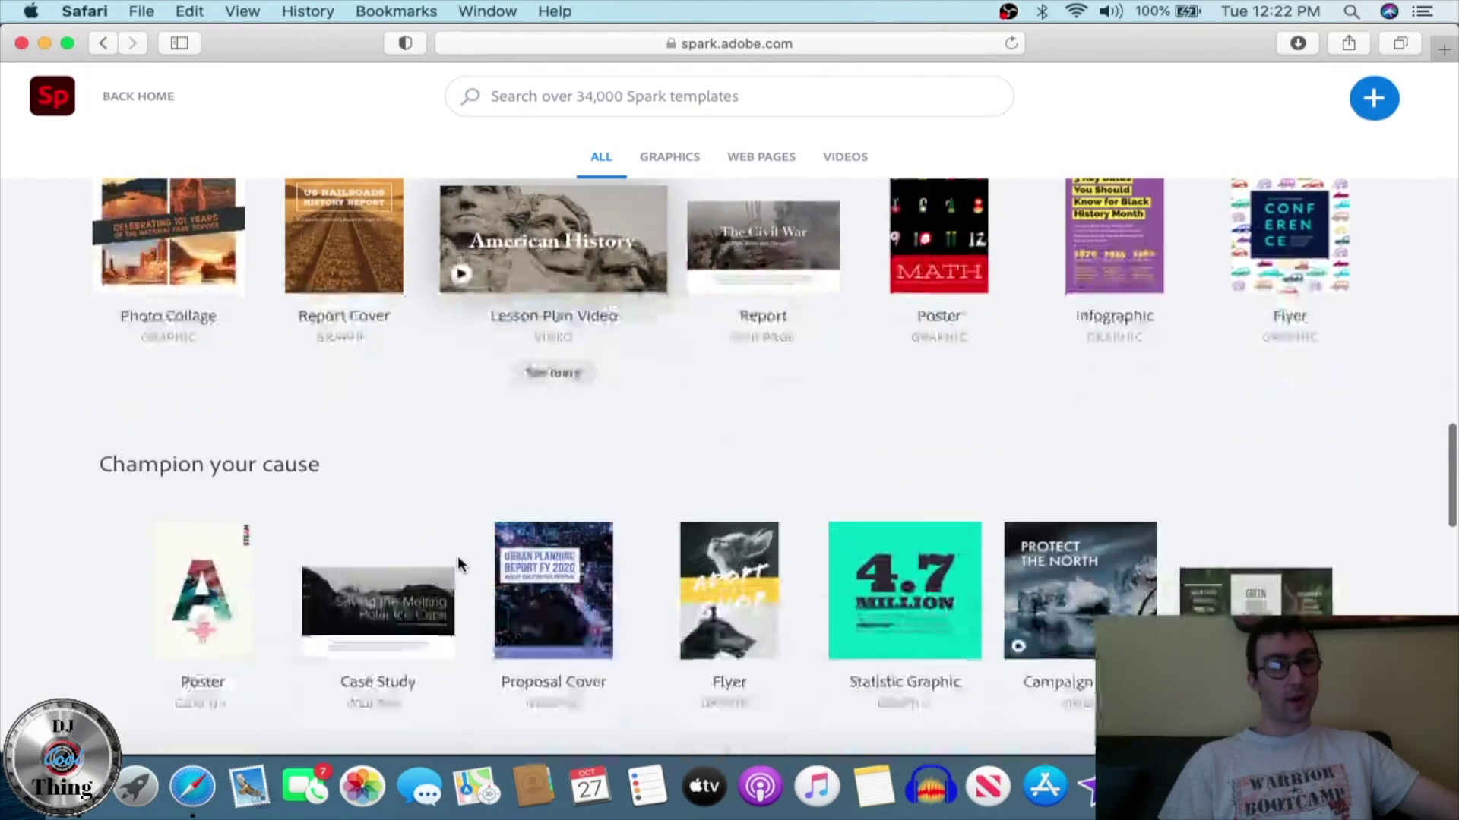
scroll(736, 640, down, 4)
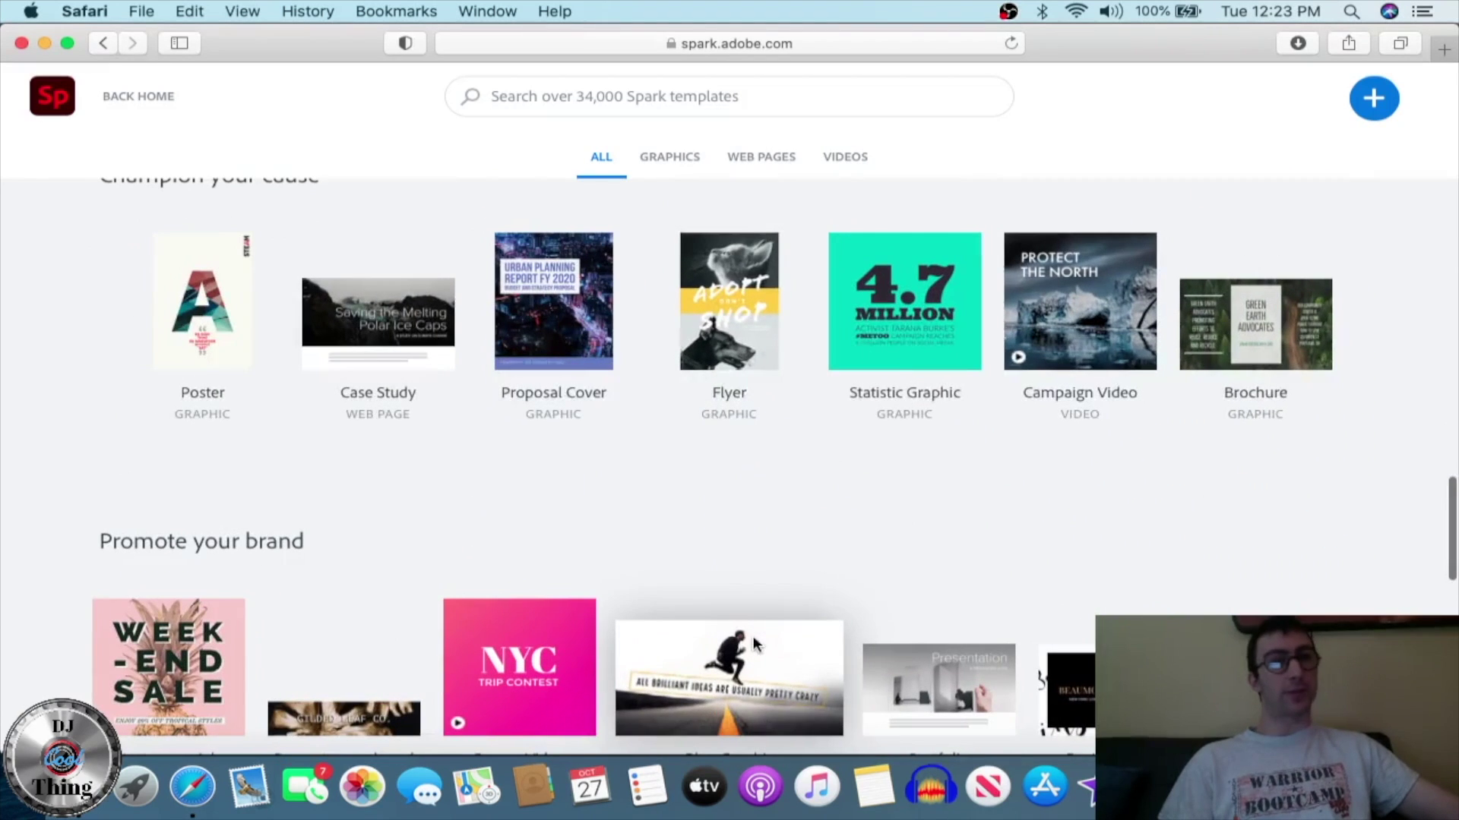
scroll(754, 636, down, 5)
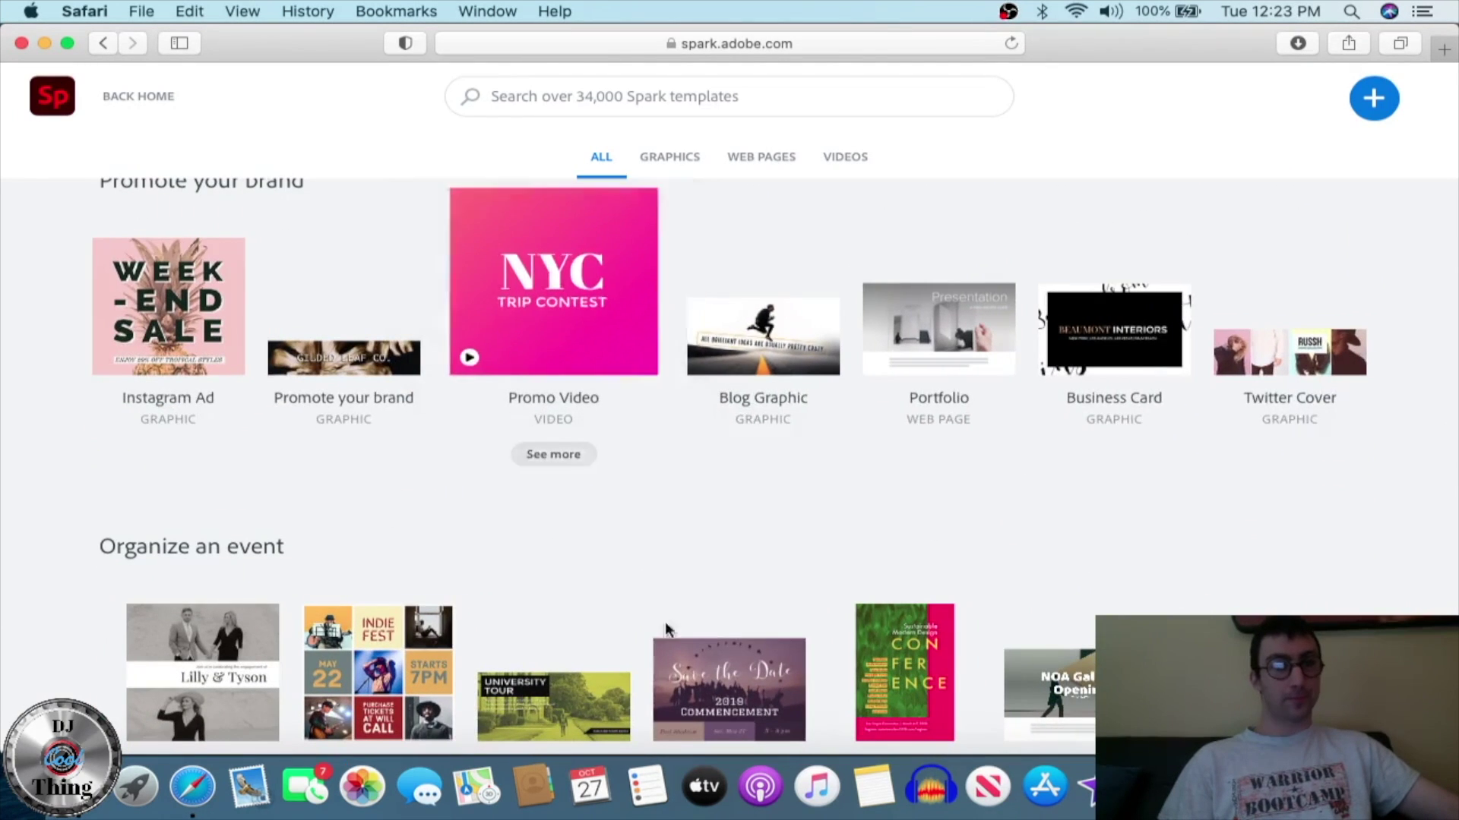
scroll(665, 629, up, 6)
scroll(664, 621, up, 10)
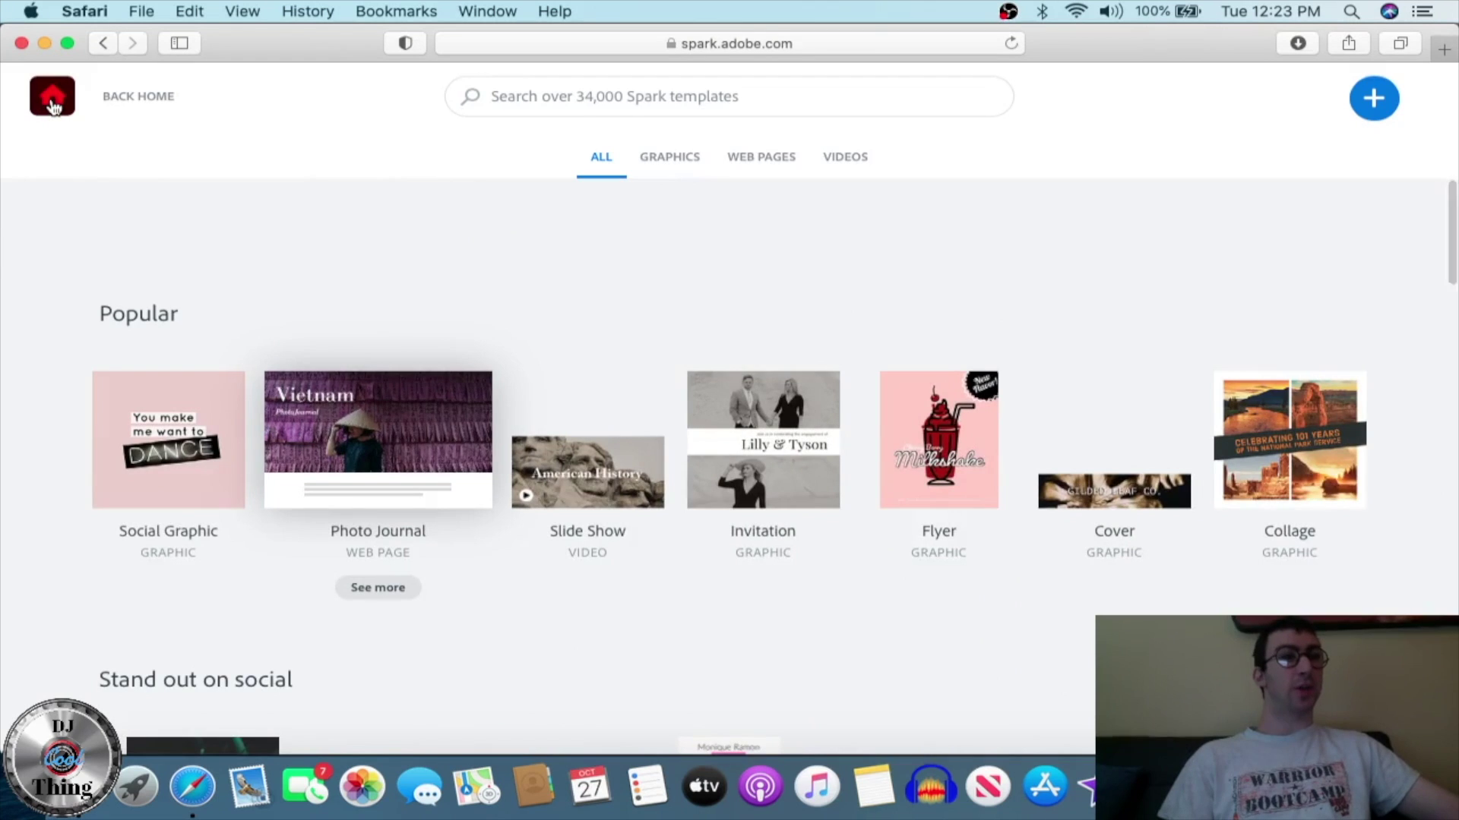
click(51, 100)
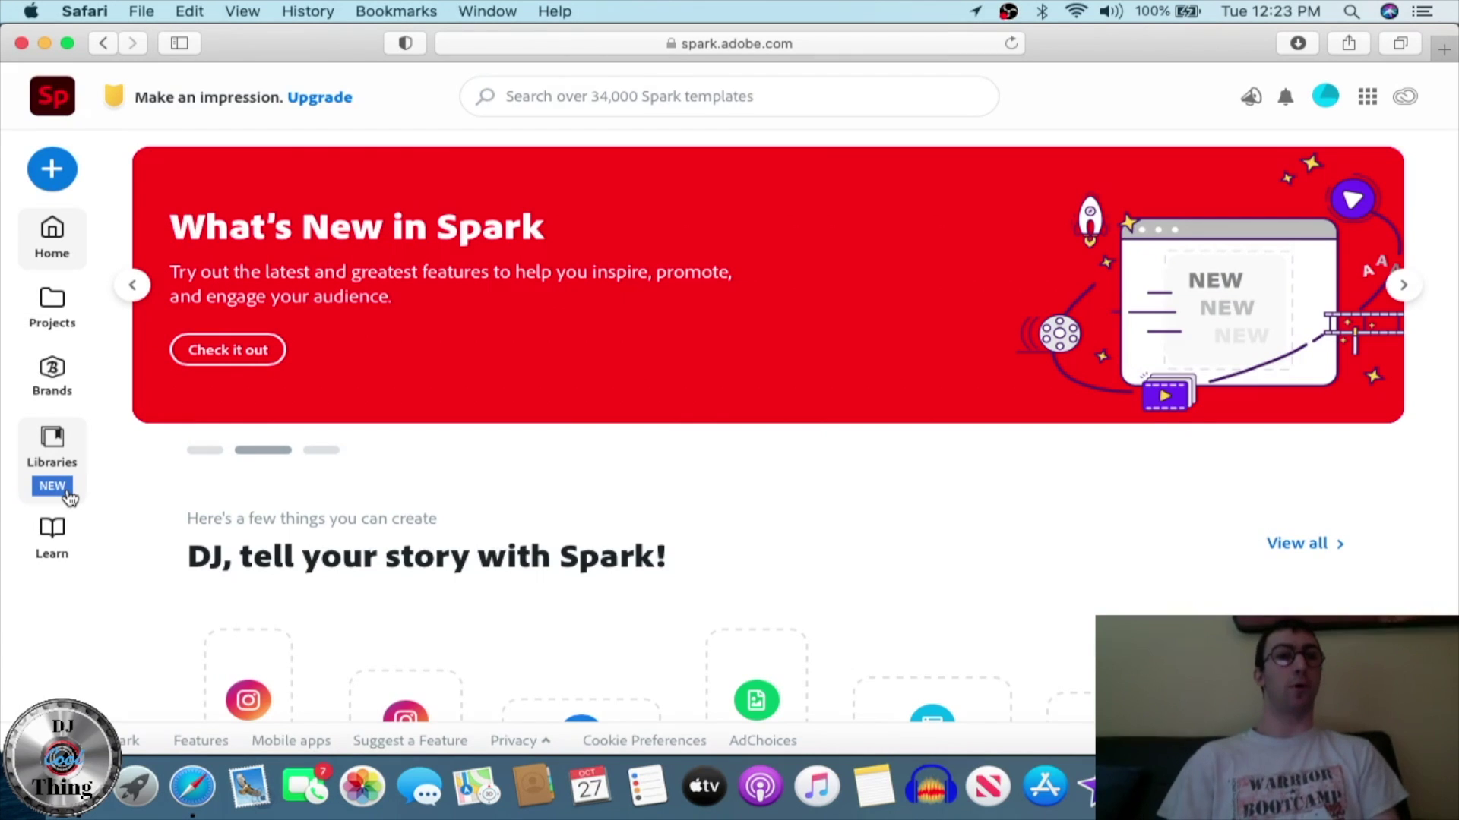
- Scroll through the home page, then go to the Projects list of saved posts
scroll(607, 509, down, 5)
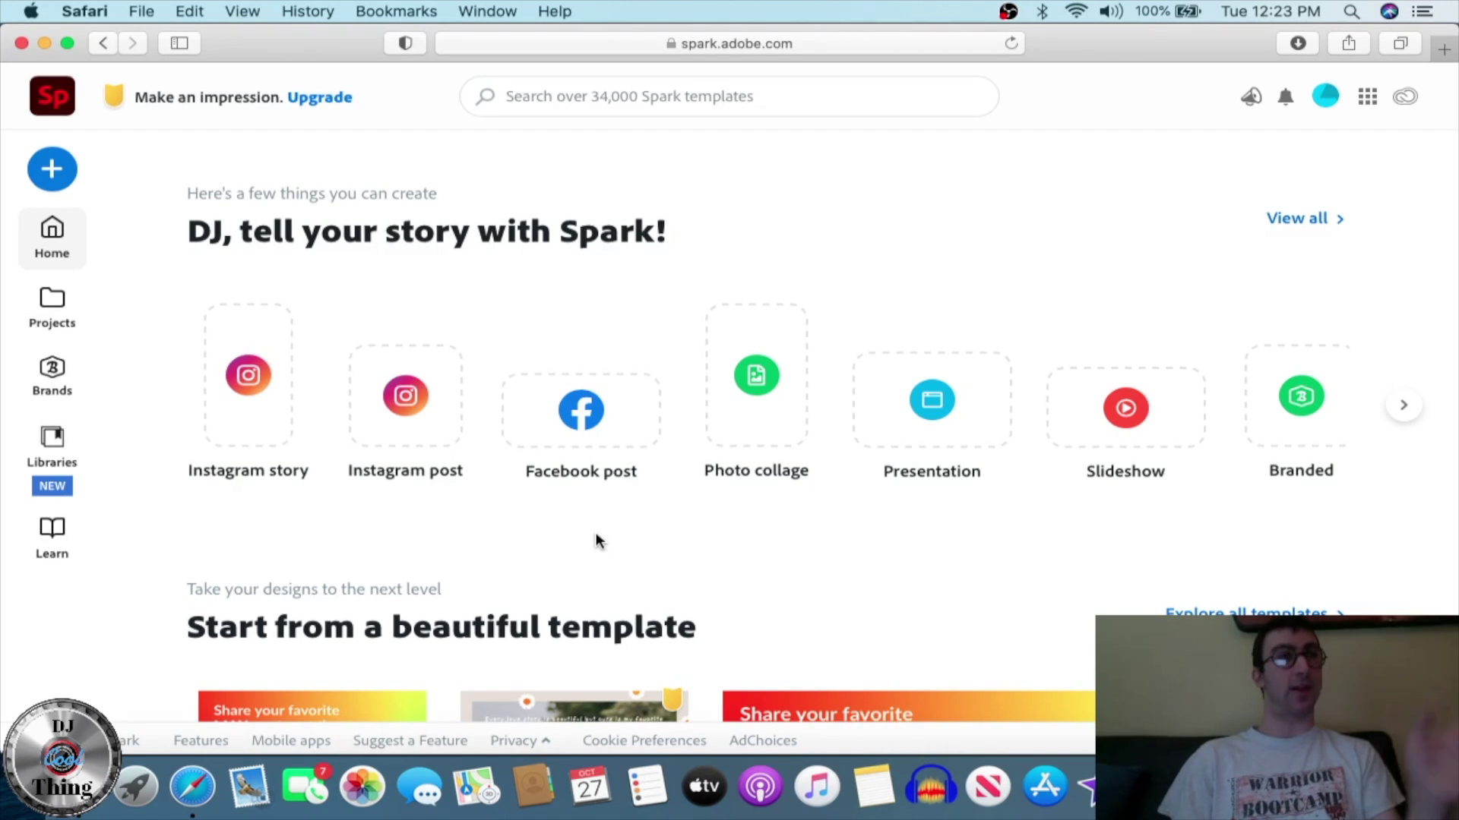
scroll(595, 534, down, 5)
scroll(596, 534, down, 5)
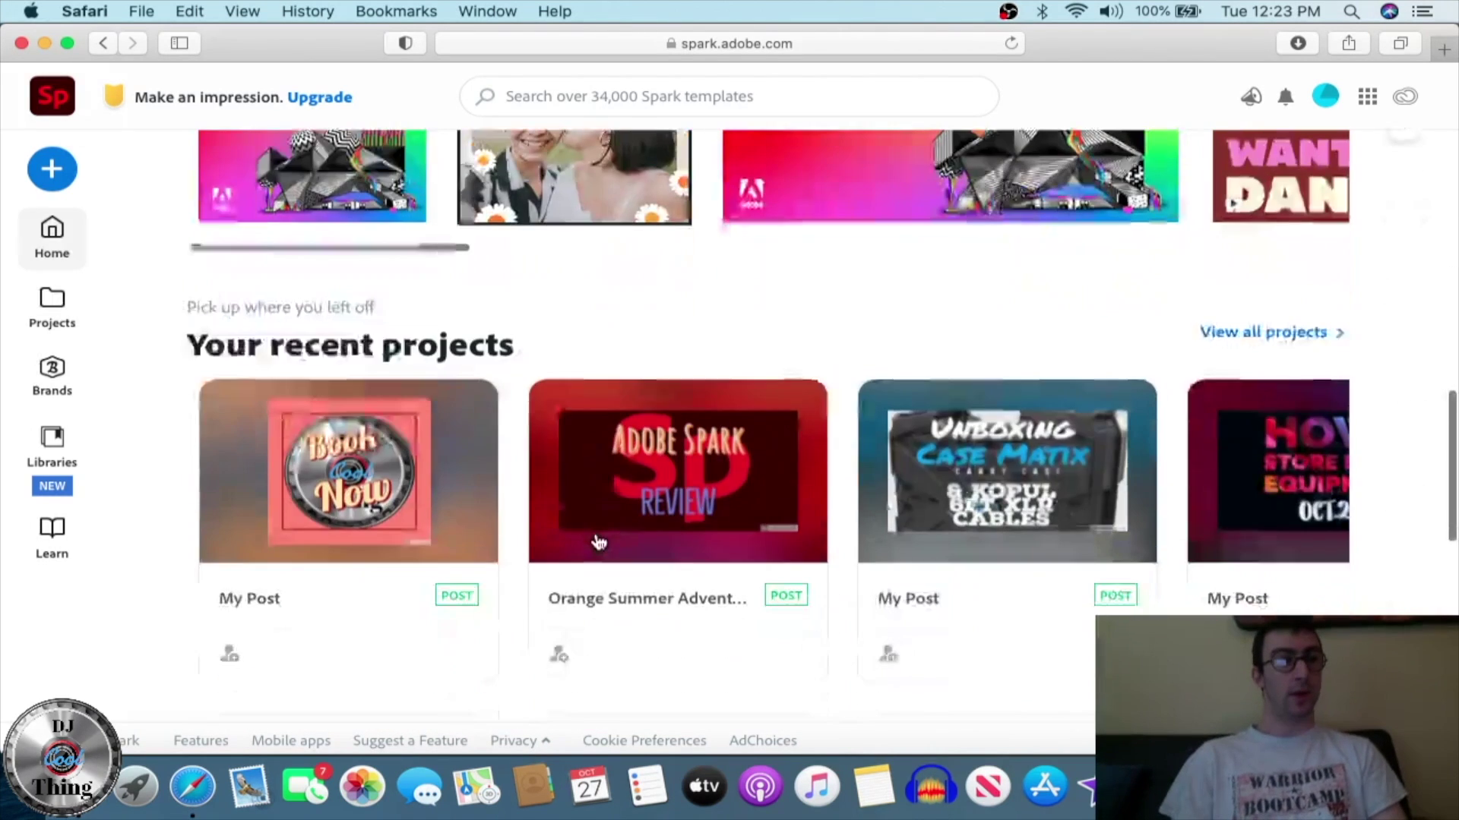
scroll(597, 543, down, 8)
scroll(597, 542, up, 20)
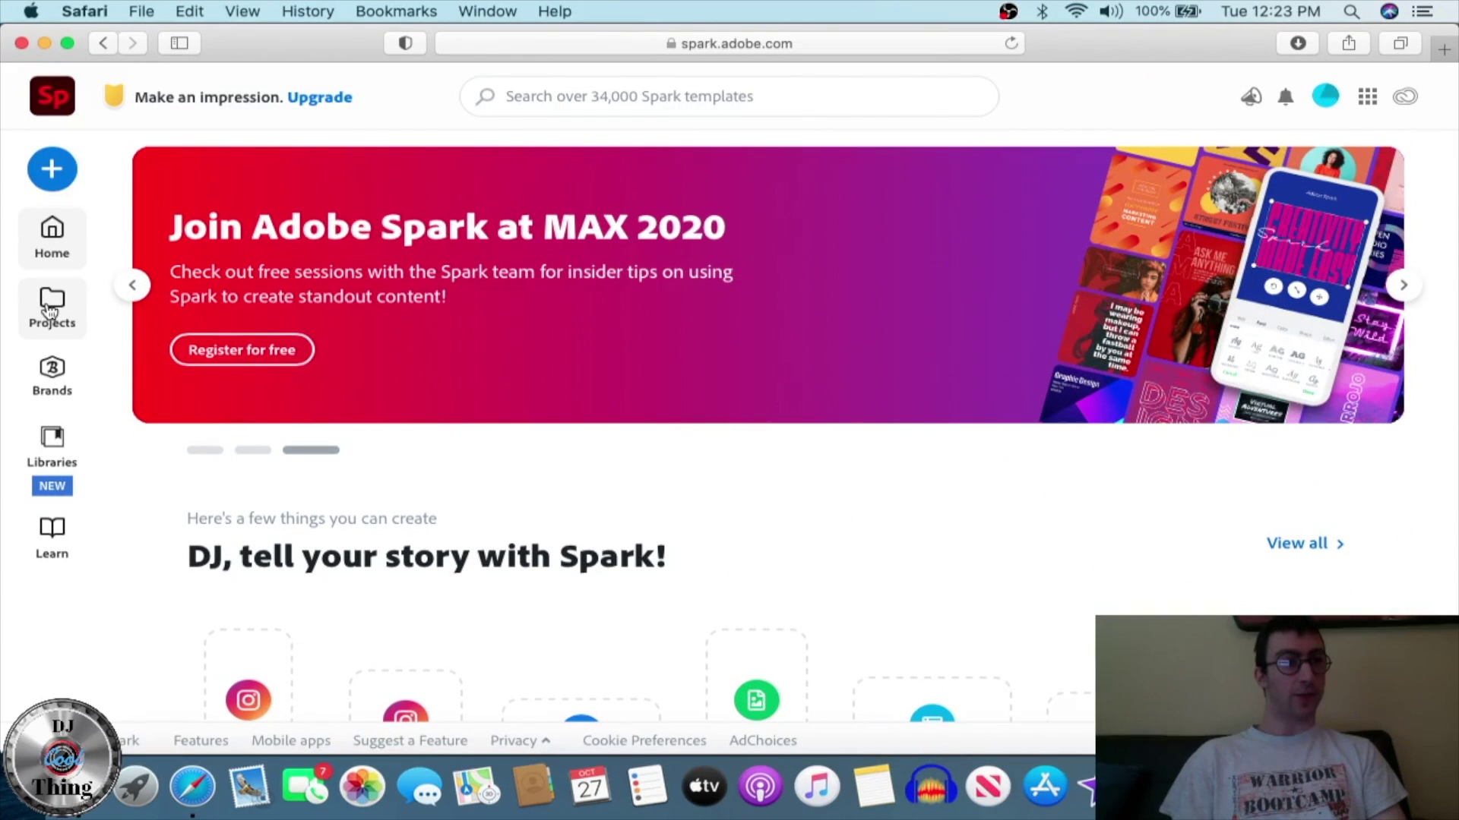
click(50, 308)
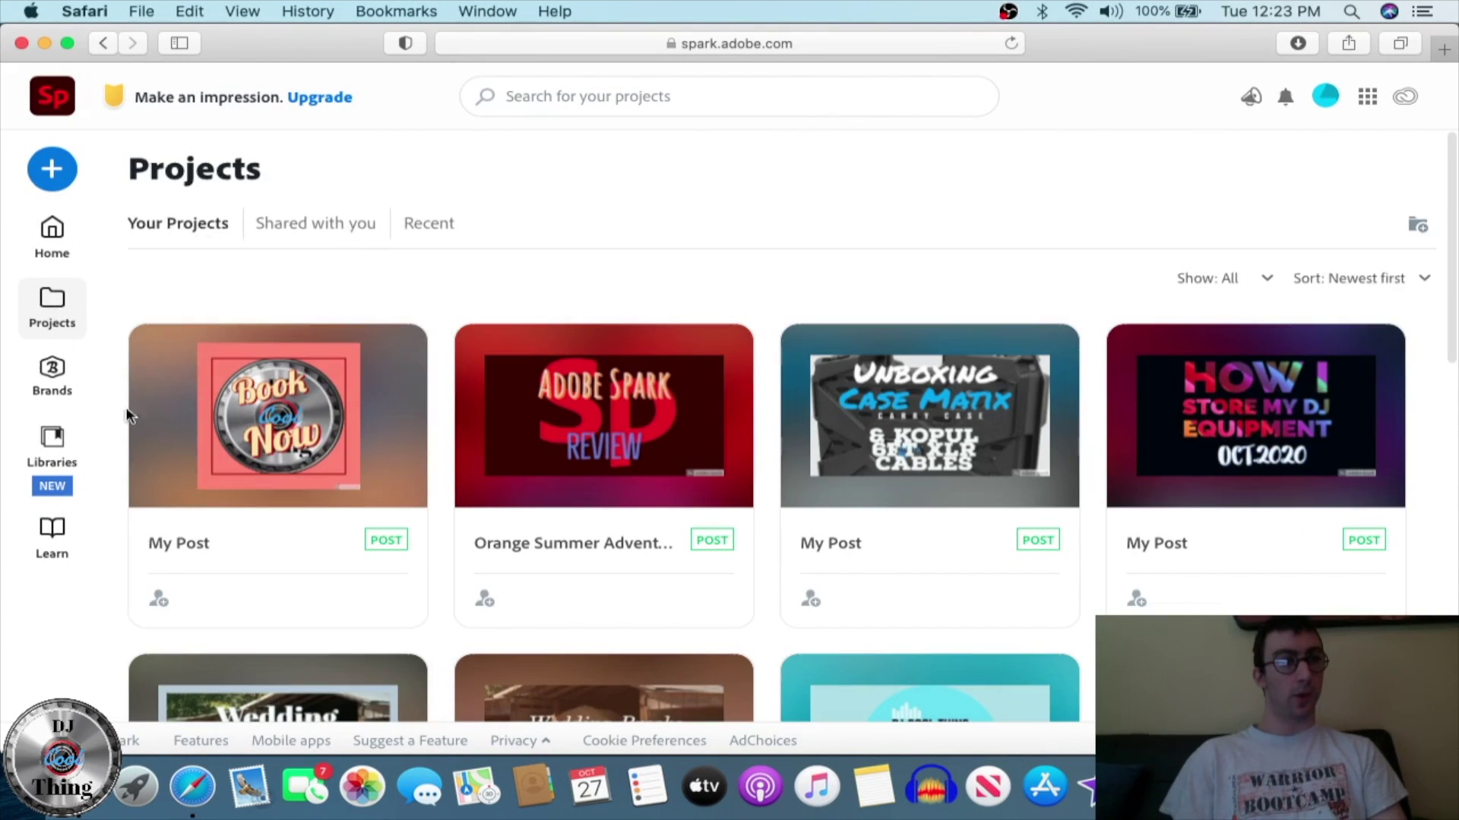
- Visit the brand setup section and the Learn articles page, then return Home
click(55, 380)
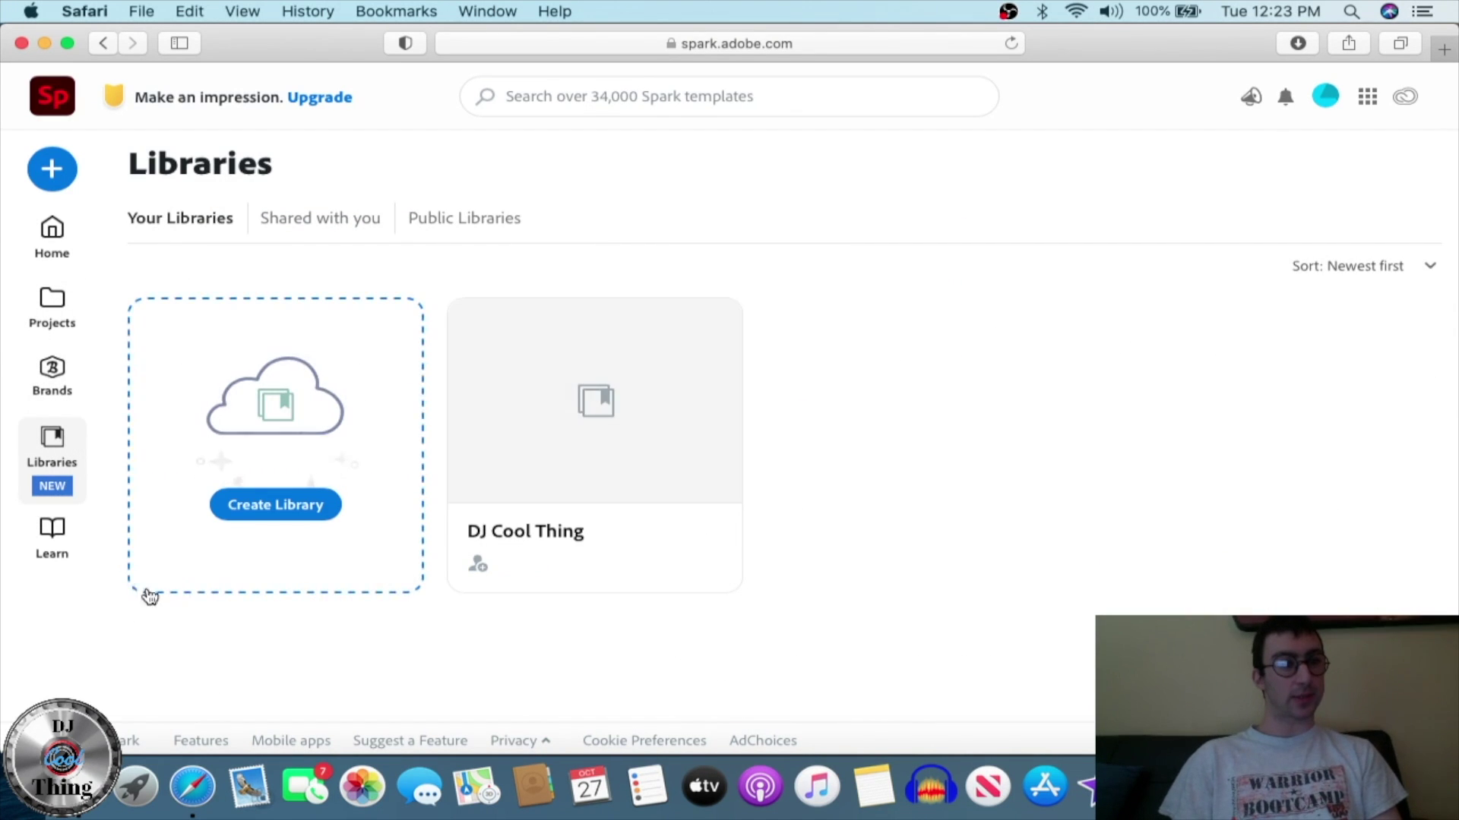
click(68, 537)
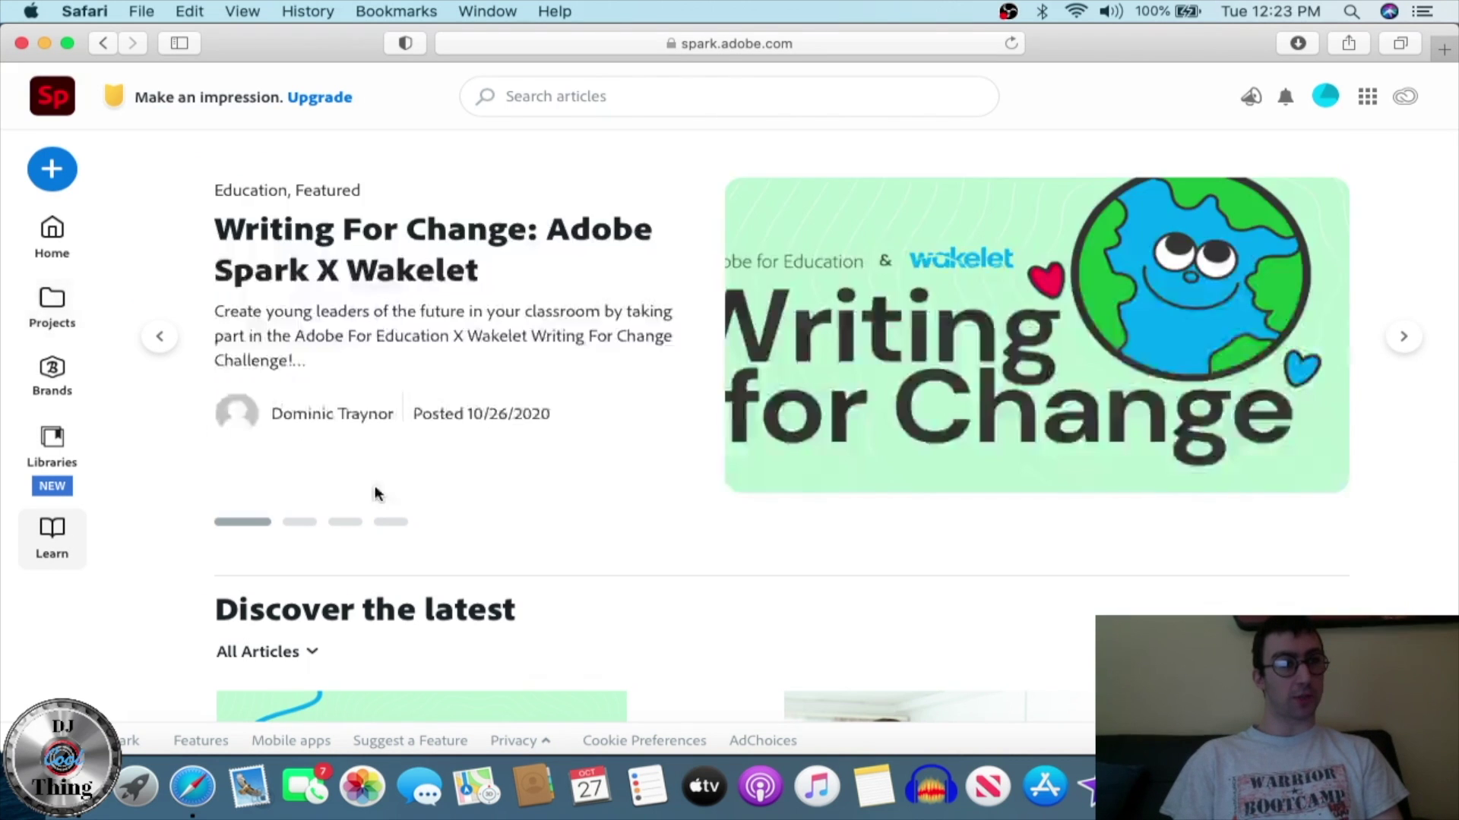
scroll(375, 494, down, 6)
scroll(375, 494, up, 7)
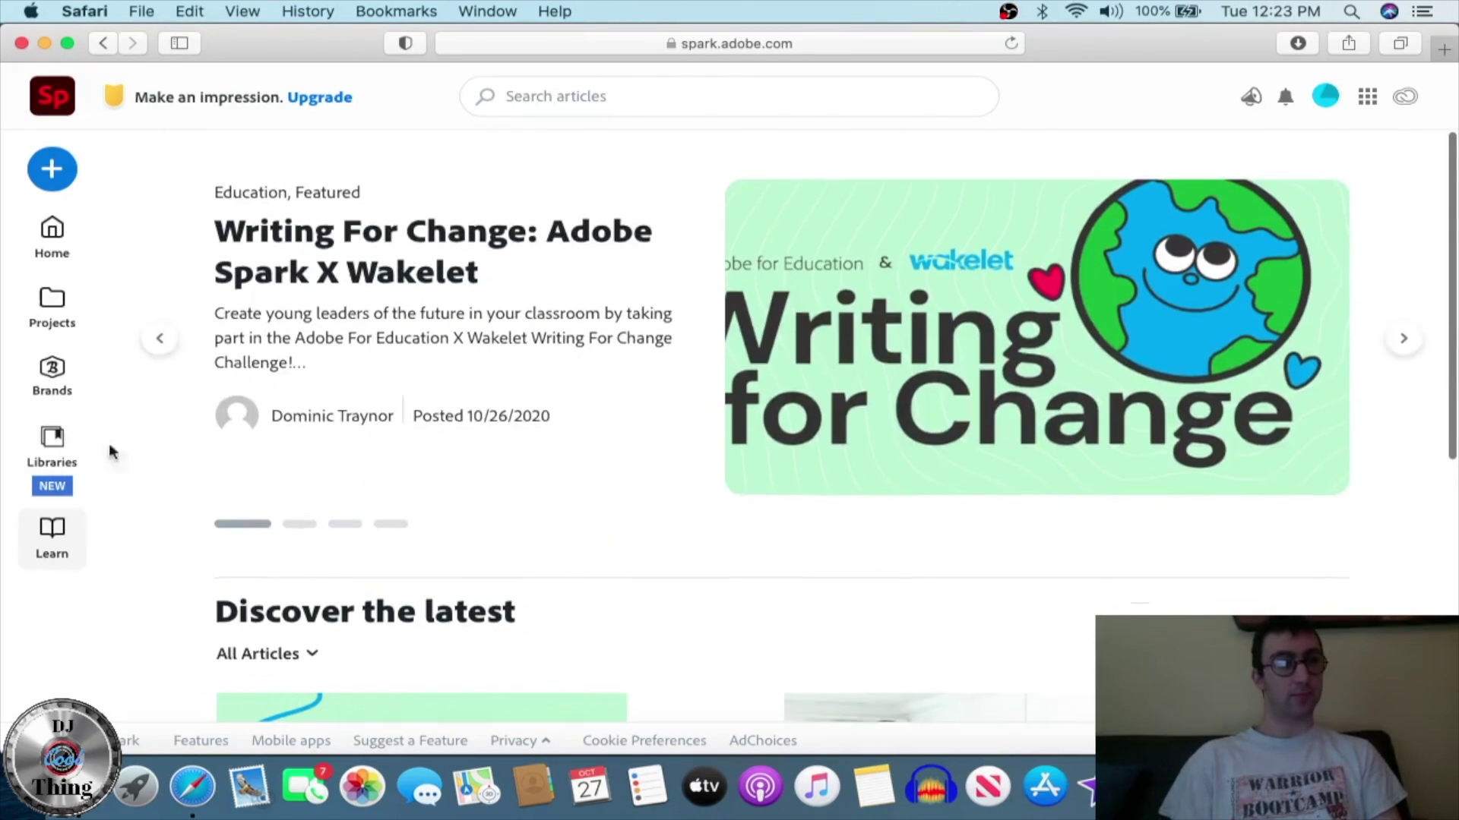
click(47, 238)
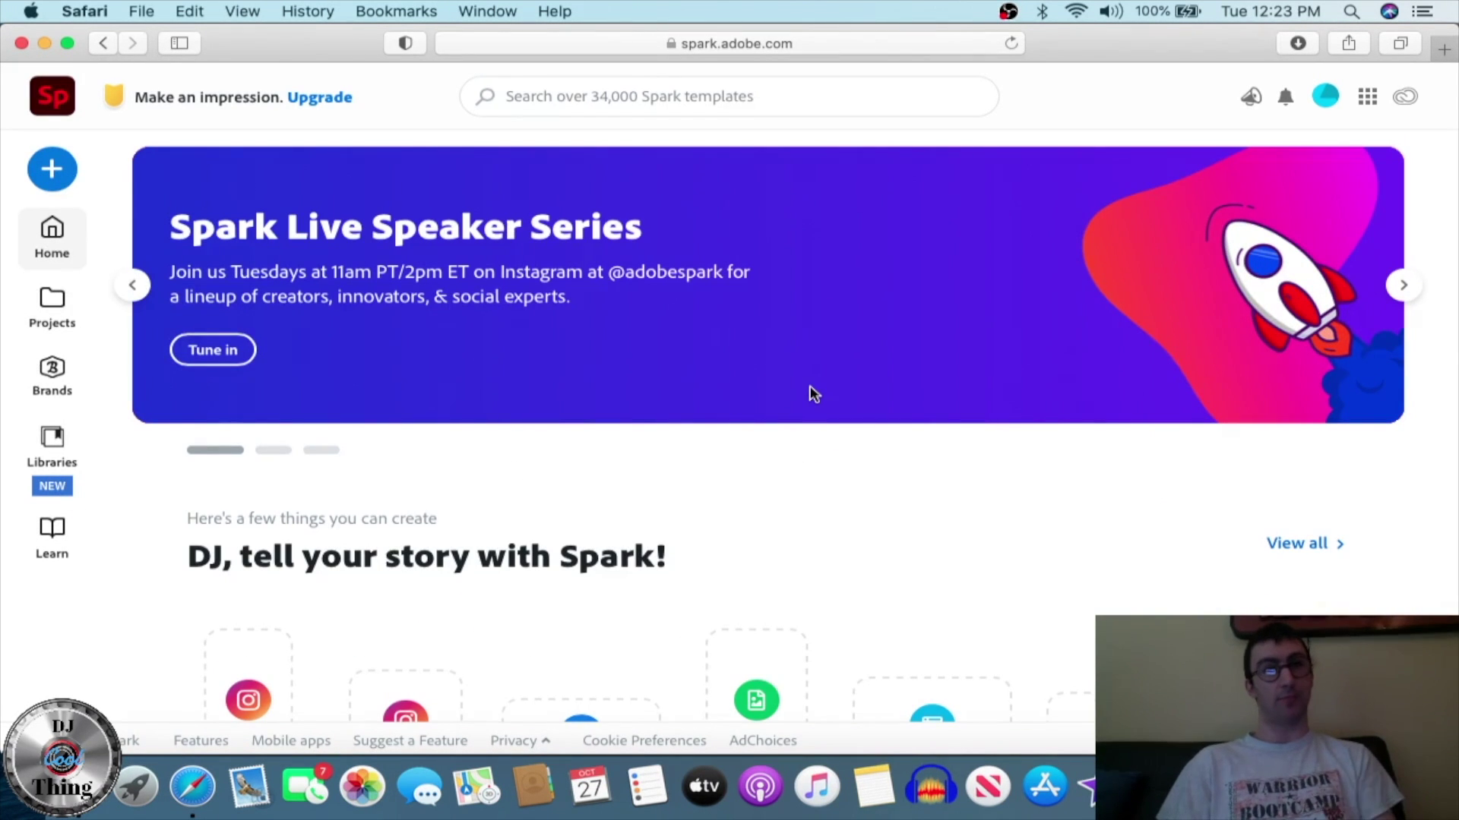
scroll(813, 393, down, 15)
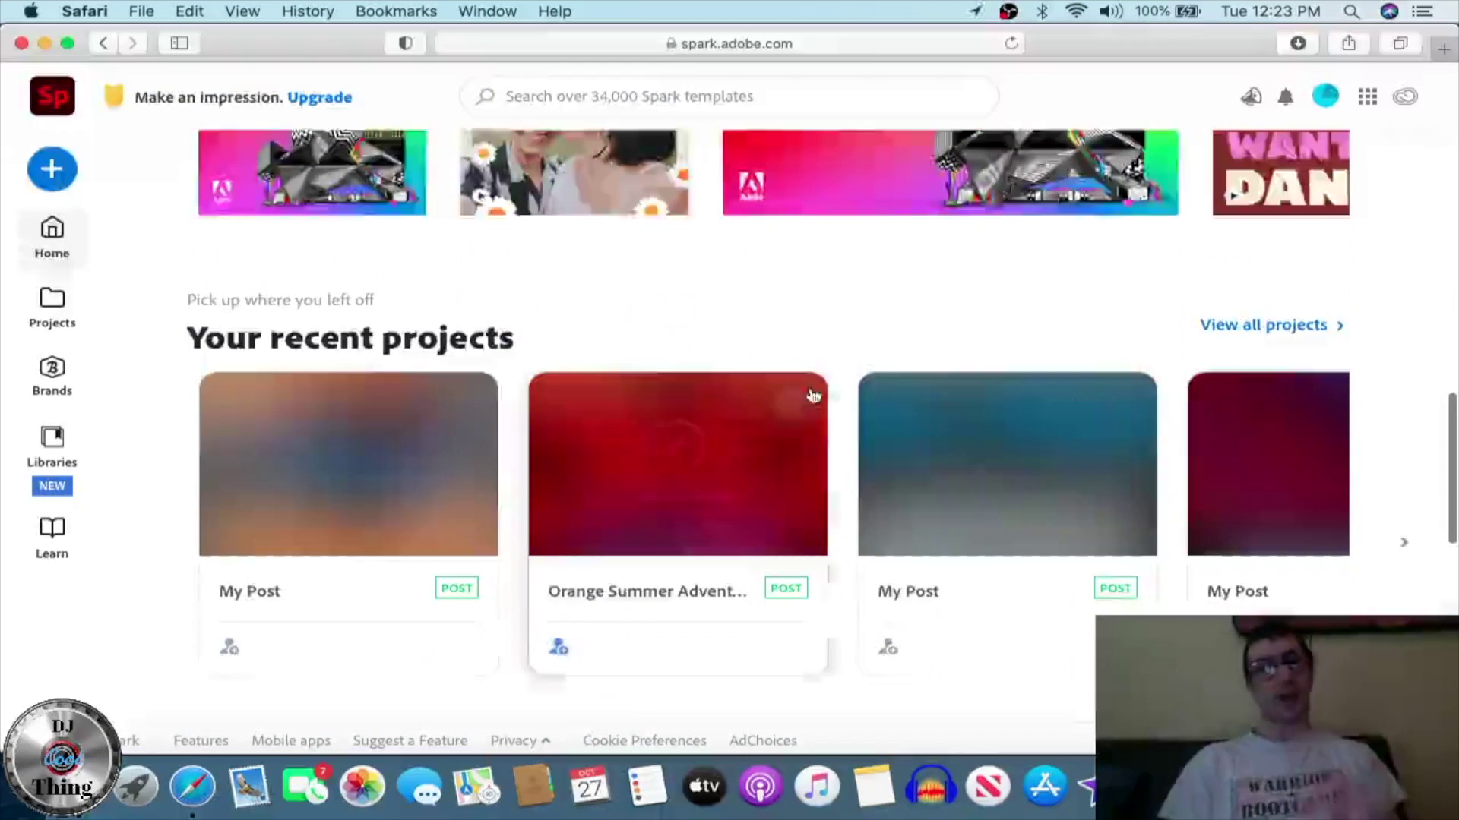
scroll(813, 394, up, 15)
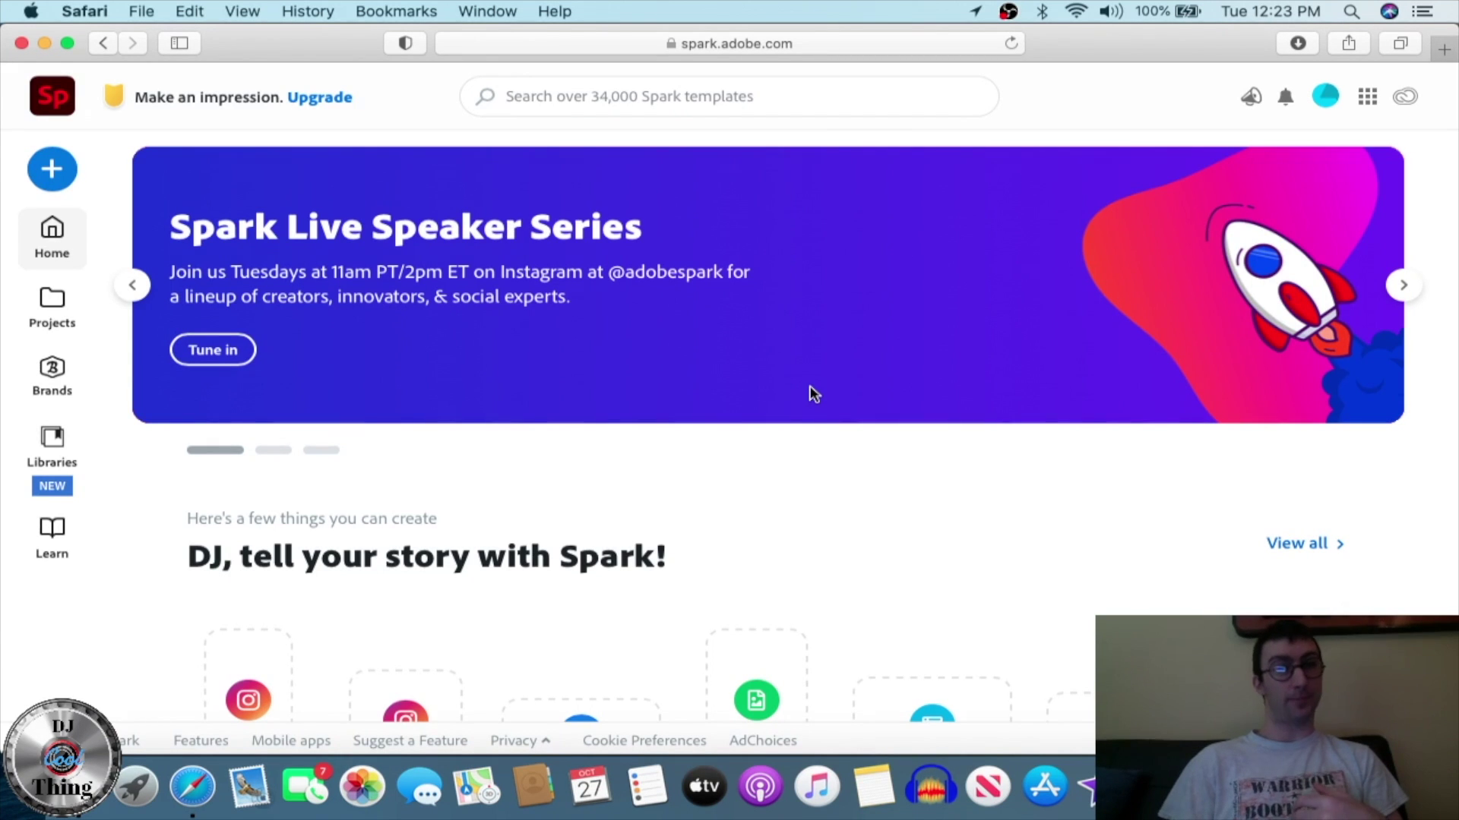
scroll(1276, 515, down, 20)
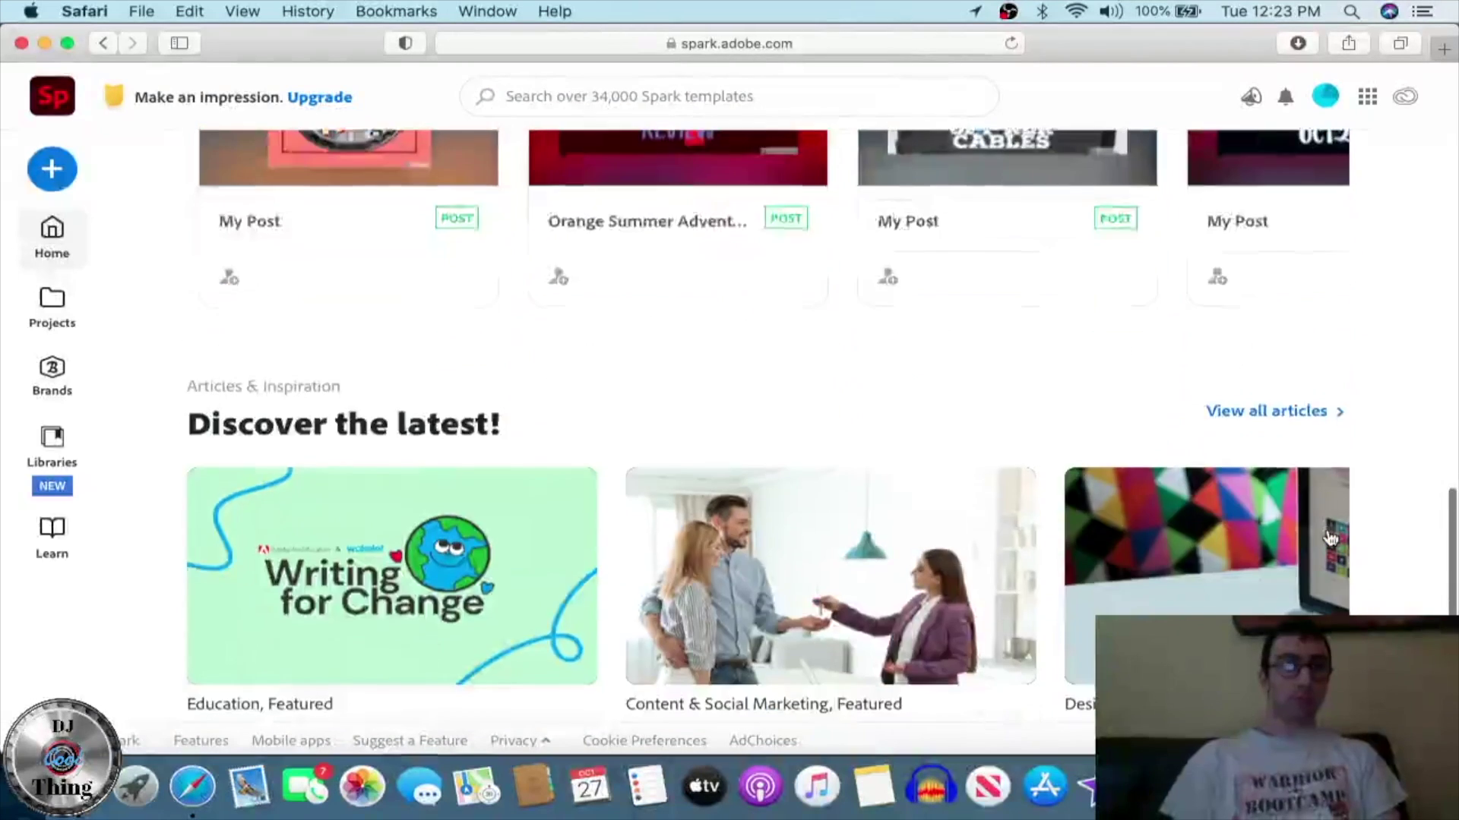
scroll(1330, 537, up, 20)
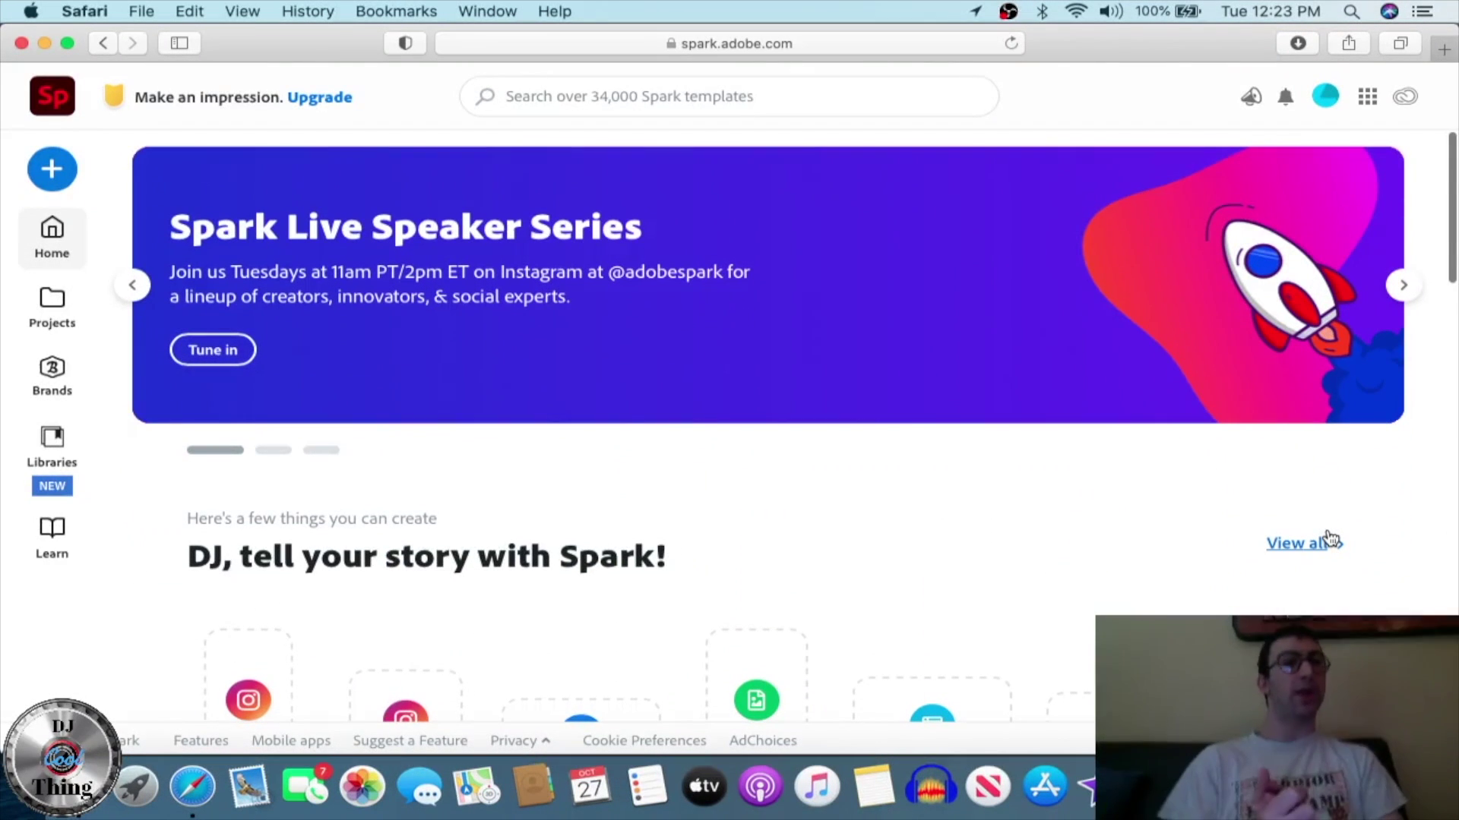